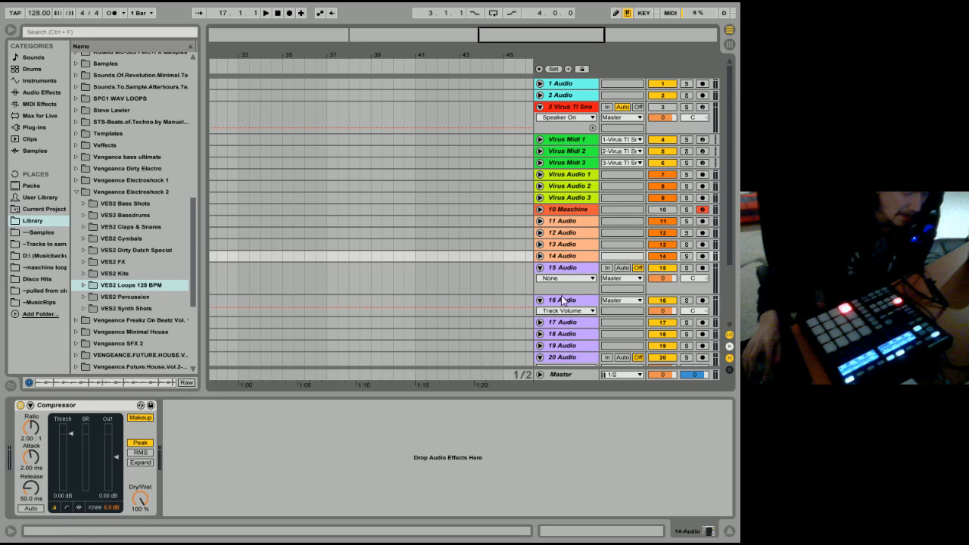
# - Place VES2 Bassdrum 001.wav from the VES2 Bassdrums folder on track 15 Audio at bar 37
pyautogui.click(340, 266)
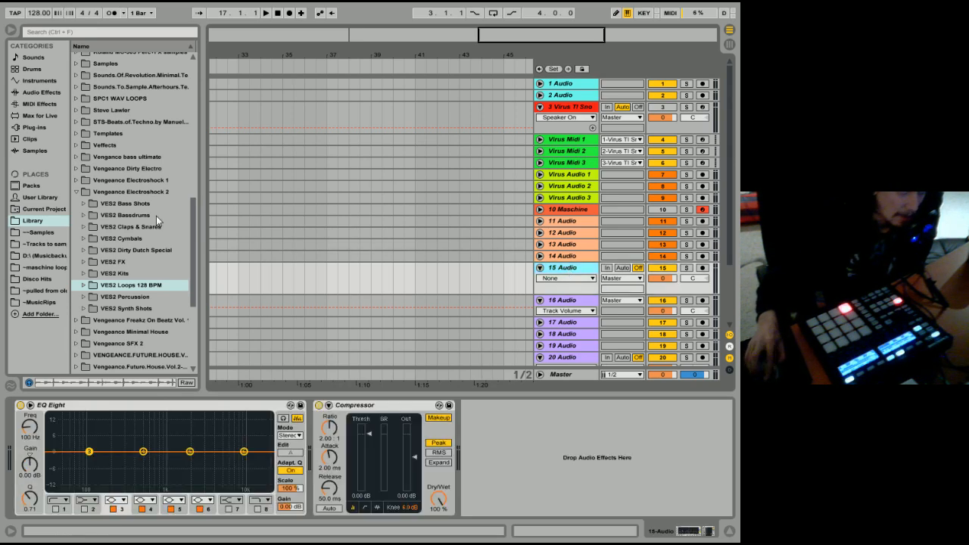
pyautogui.click(84, 216)
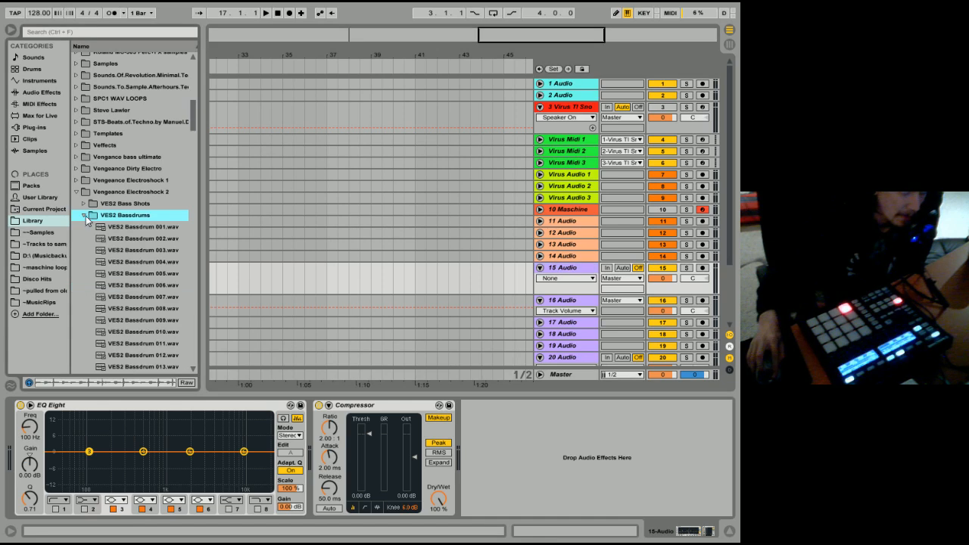
pyautogui.moveTo(130, 229); pyautogui.dragTo(327, 280)
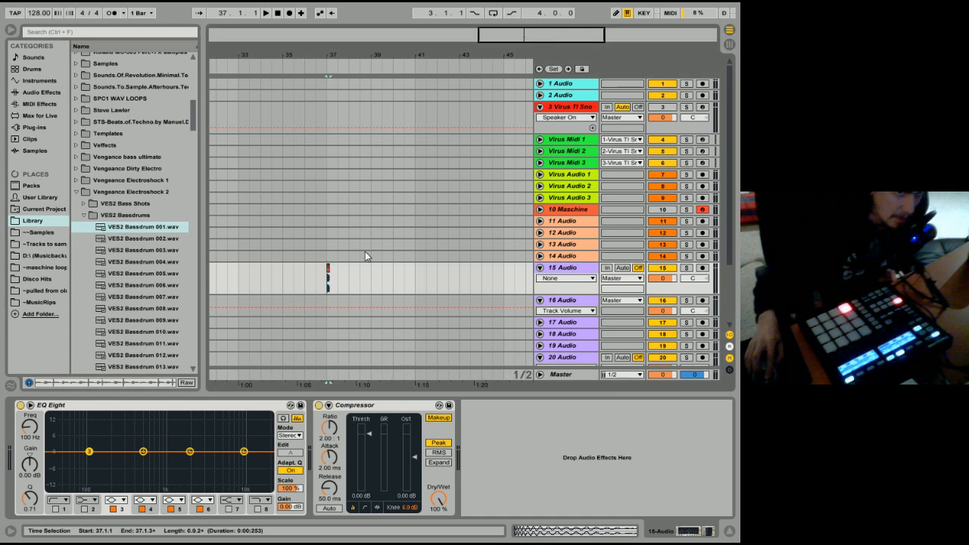
# - Show the fades on the bassdrum clip on track 15
pyautogui.moveTo(328, 55); pyautogui.dragTo(326, 84)
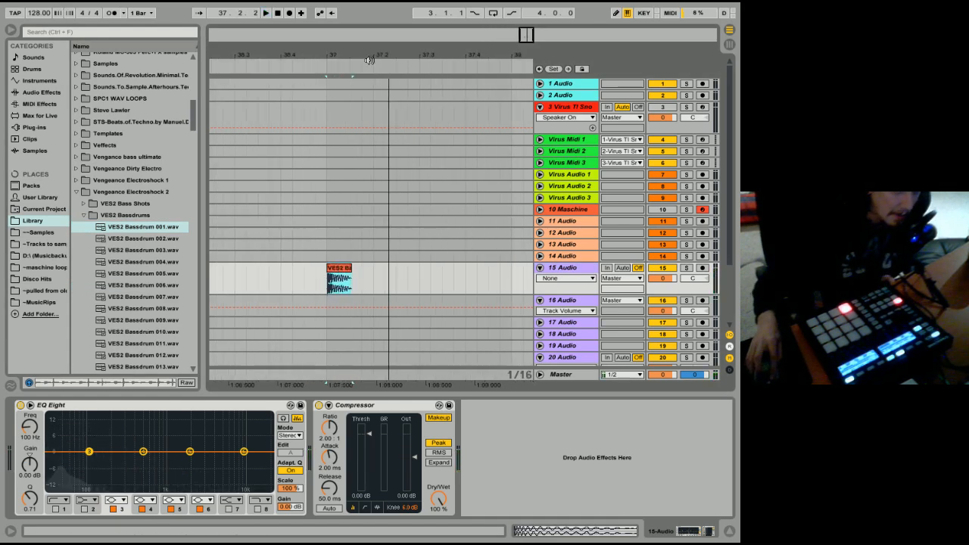
pyautogui.rightClick(279, 287)
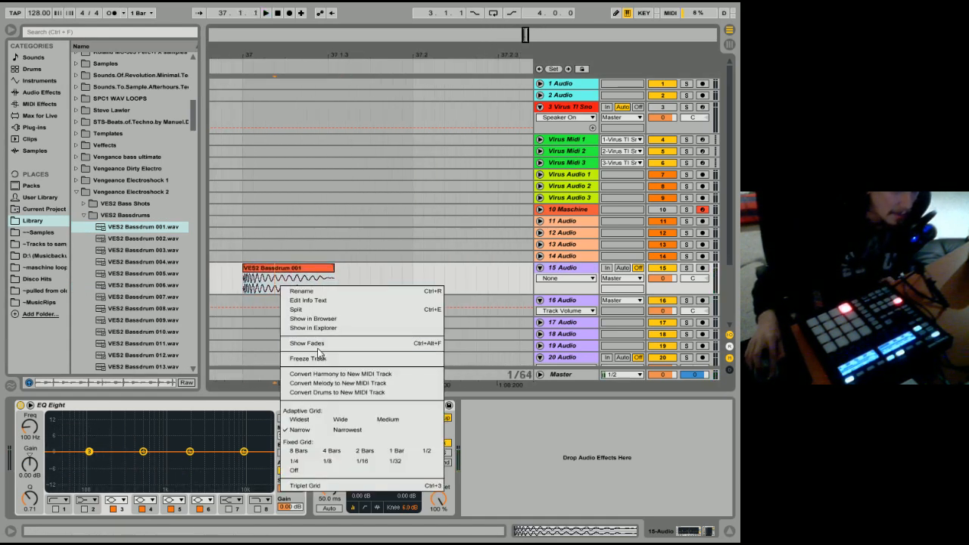
pyautogui.click(308, 340)
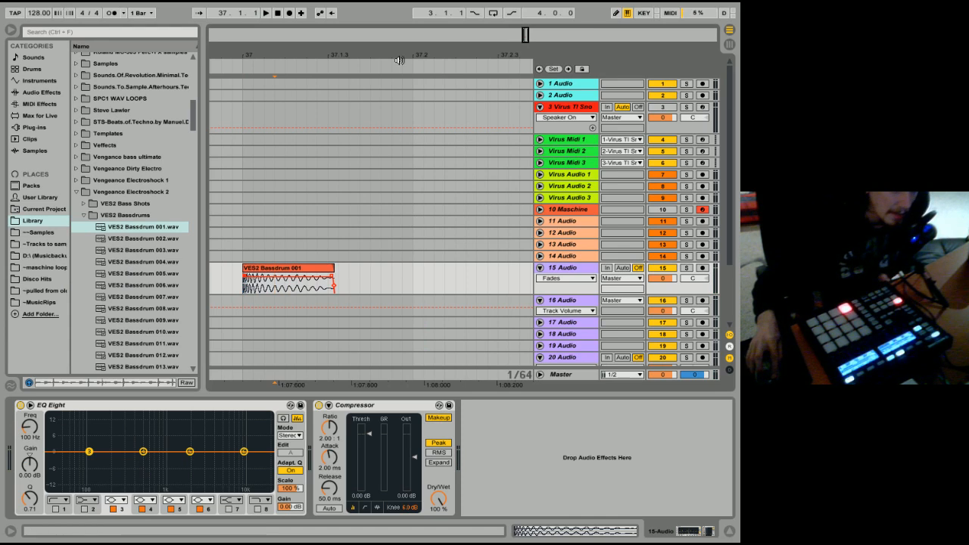
# - Loop the one-bar selection from 37.1.1 to 38.1.1 on track 15
pyautogui.moveTo(394, 59); pyautogui.dragTo(265, 33)
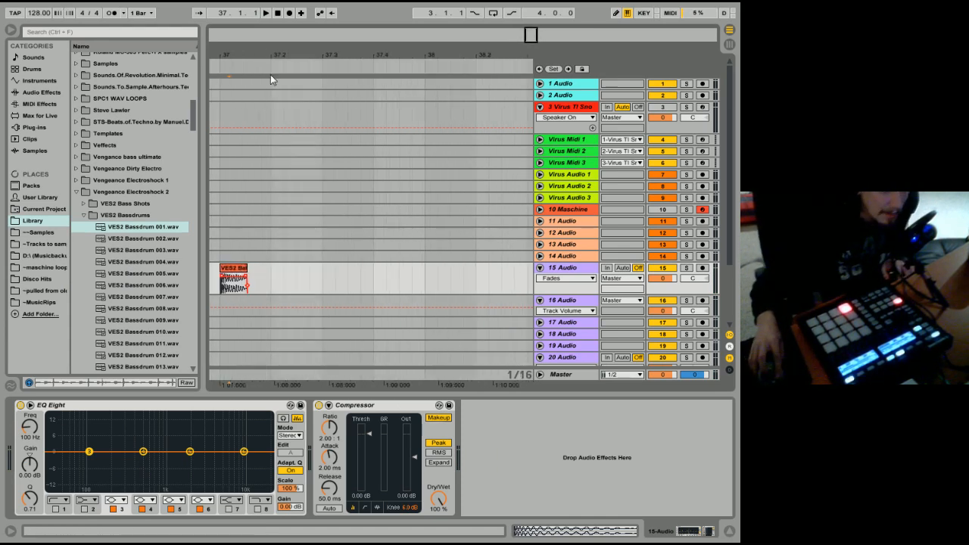
pyautogui.moveTo(271, 57); pyautogui.dragTo(270, 28)
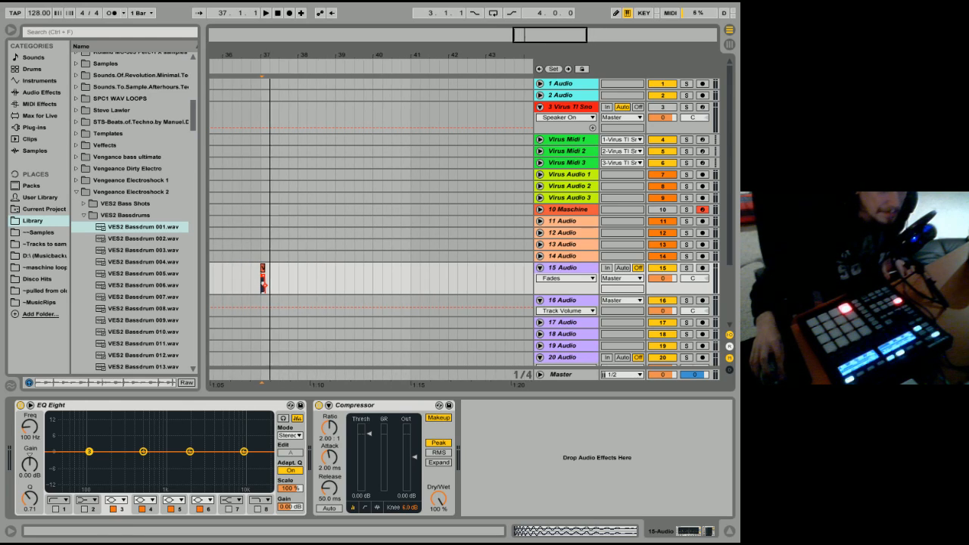
pyautogui.moveTo(297, 277); pyautogui.dragTo(263, 277)
pyautogui.rightClick(282, 274)
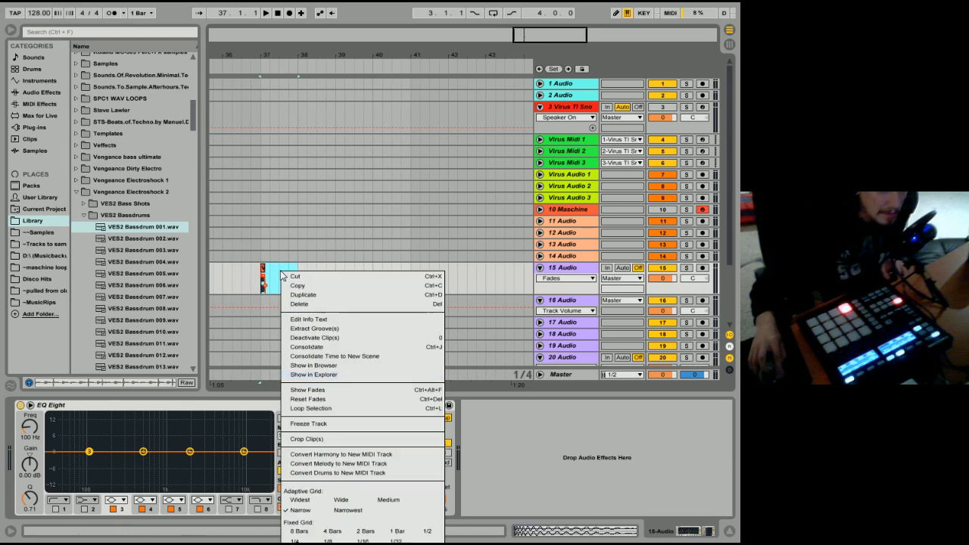
pyautogui.click(320, 400)
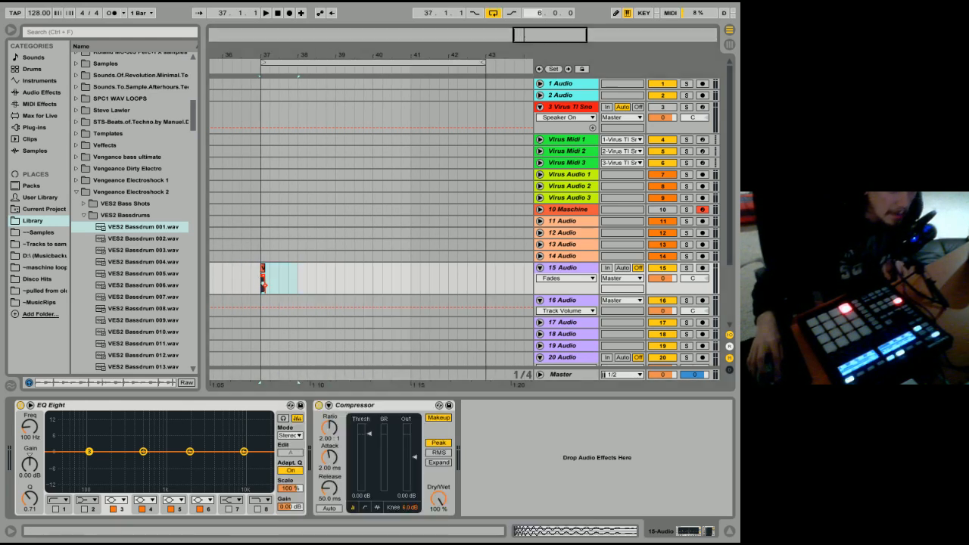
pyautogui.hotkey('ctrl', 'l')
pyautogui.press('z')
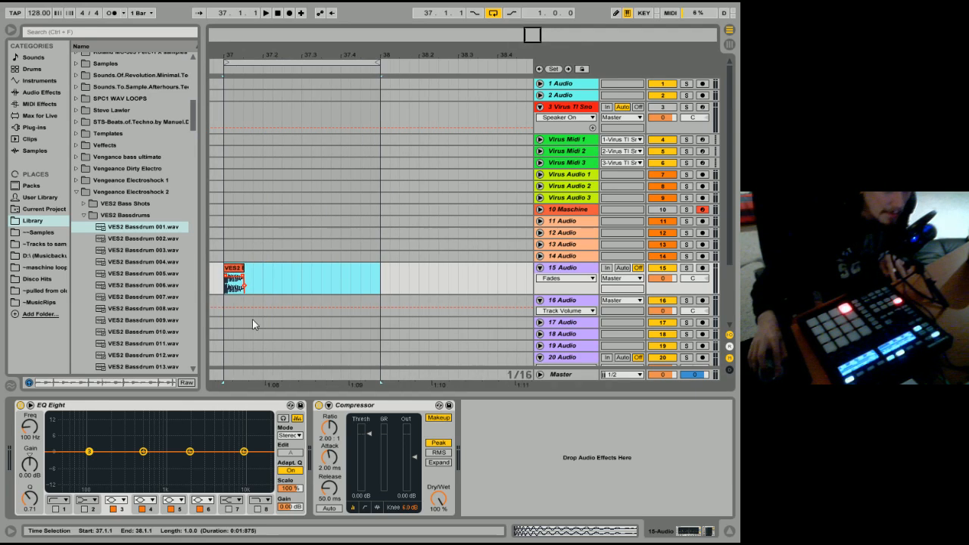
# - Duplicate the first beat of bar 37 on track 15 until a kick sits on all four beats, and collapse the VES2 Bassdrums folder
pyautogui.moveTo(262, 282); pyautogui.dragTo(226, 285)
pyautogui.hotkey('ctrl', 'd')
pyautogui.hotkey('ctrl', 'd')
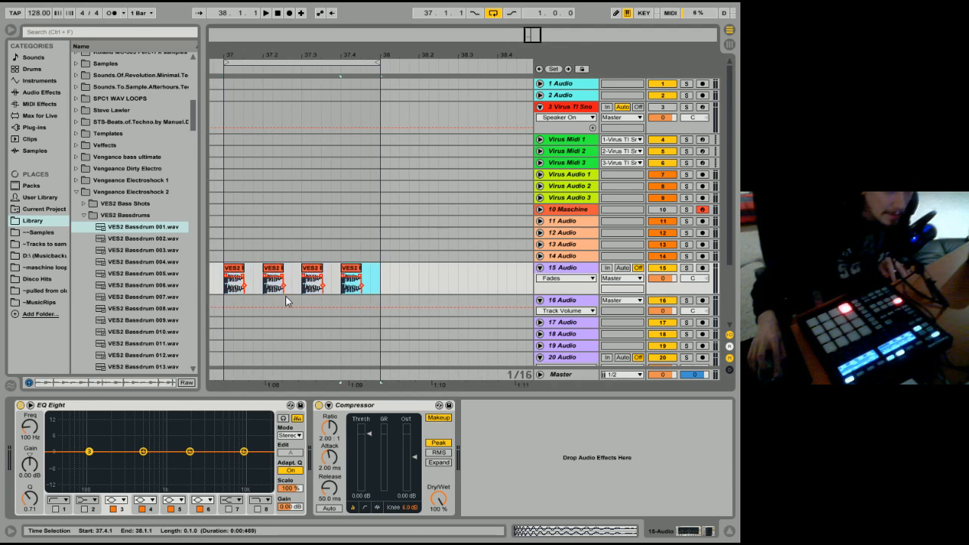
pyautogui.click(239, 270)
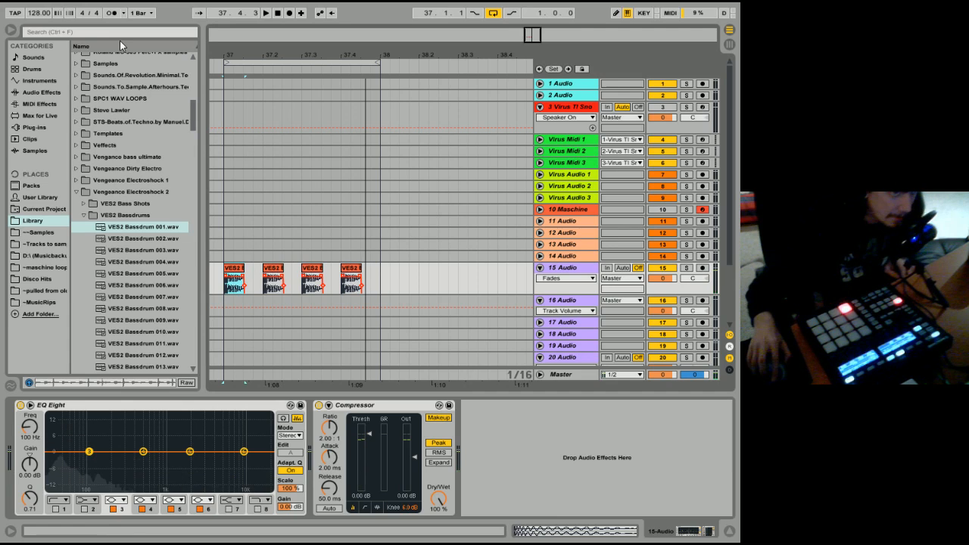
pyautogui.click(84, 216)
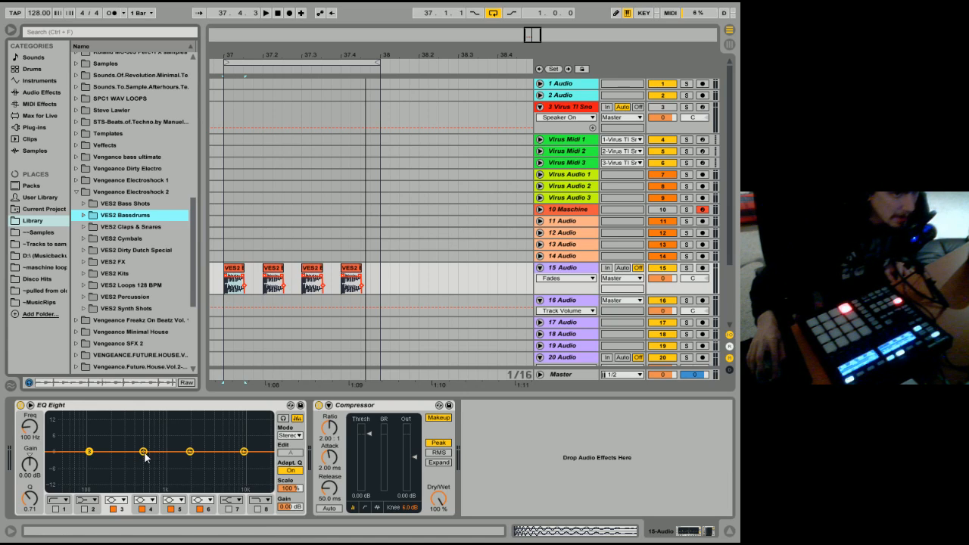
# - Cut the kick with EQ Eight band 4 at 180 Hz, -15.0 dB and Q 2.29, and play the loop
pyautogui.moveTo(144, 451); pyautogui.dragTo(108, 485)
pyautogui.moveTo(24, 503); pyautogui.dragTo(29, 506)
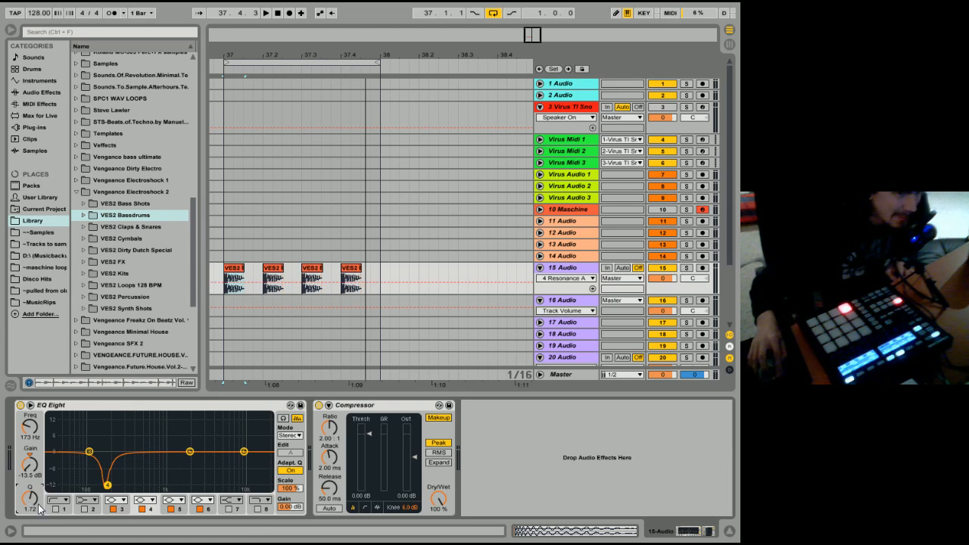
pyautogui.moveTo(108, 487); pyautogui.dragTo(110, 492)
pyautogui.press('space')
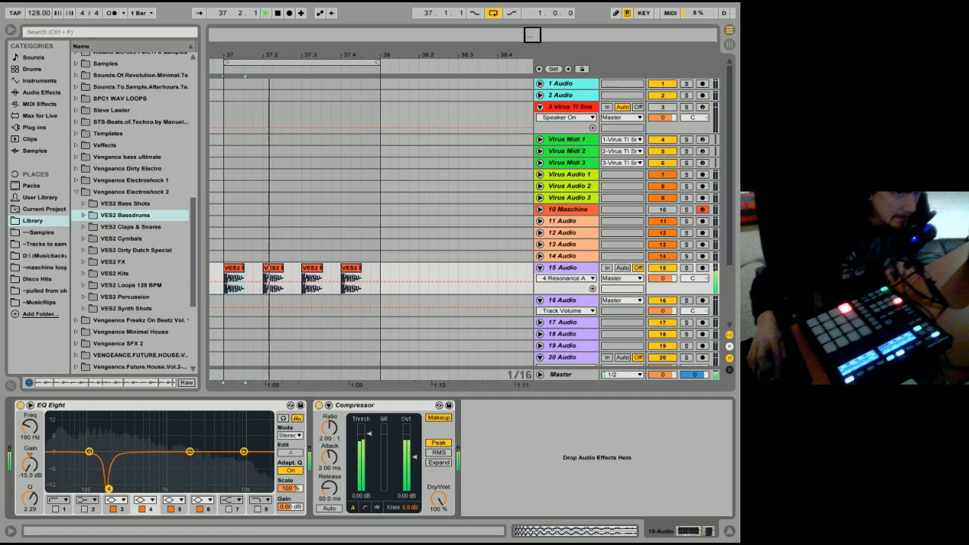
pyautogui.press('space')
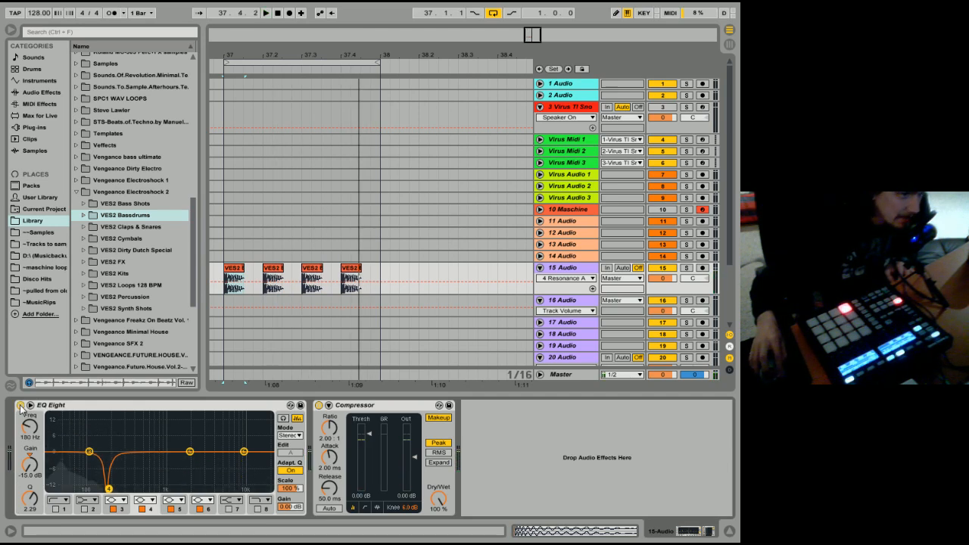
# - Compare the looped kick with EQ Eight bypassed and active
pyautogui.click(21, 408)
pyautogui.click(21, 408)
pyautogui.press('space')
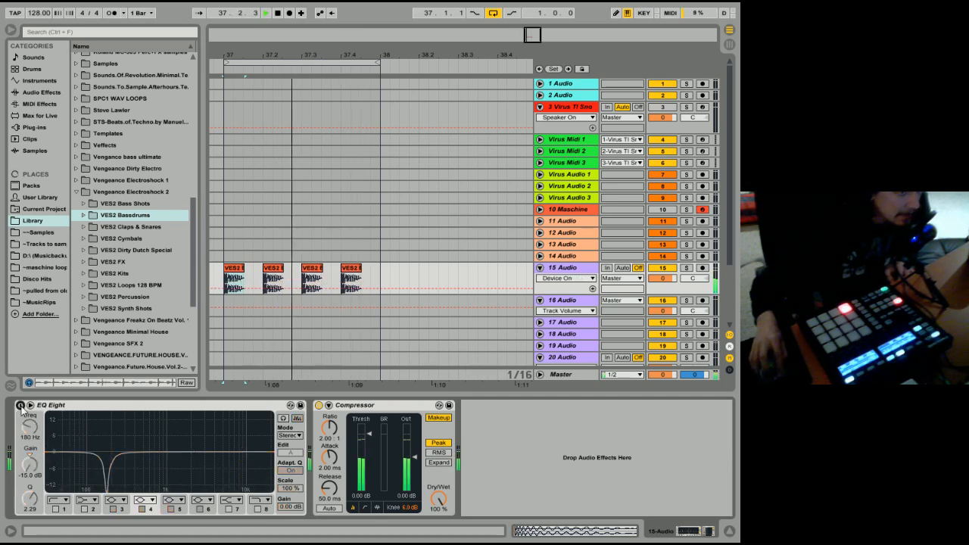
pyautogui.click(21, 407)
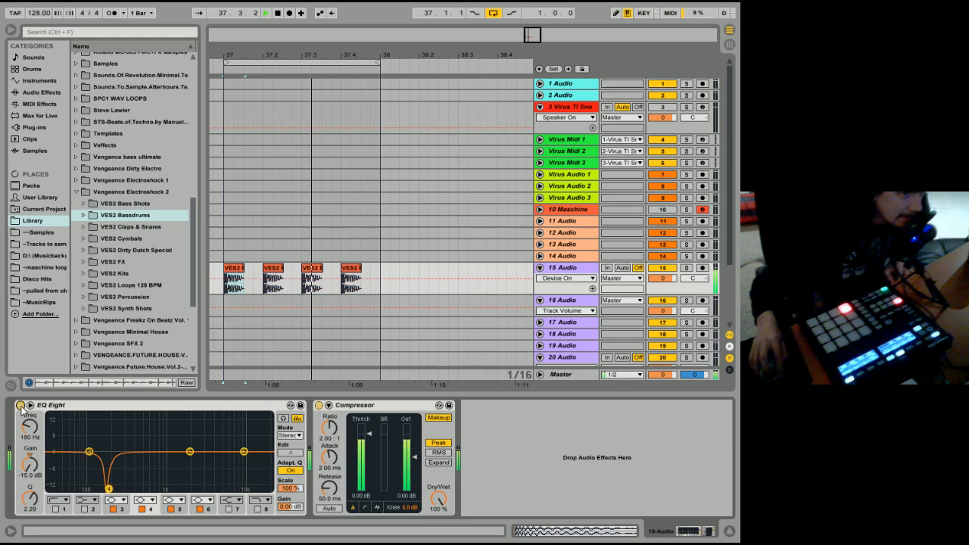
pyautogui.press('space')
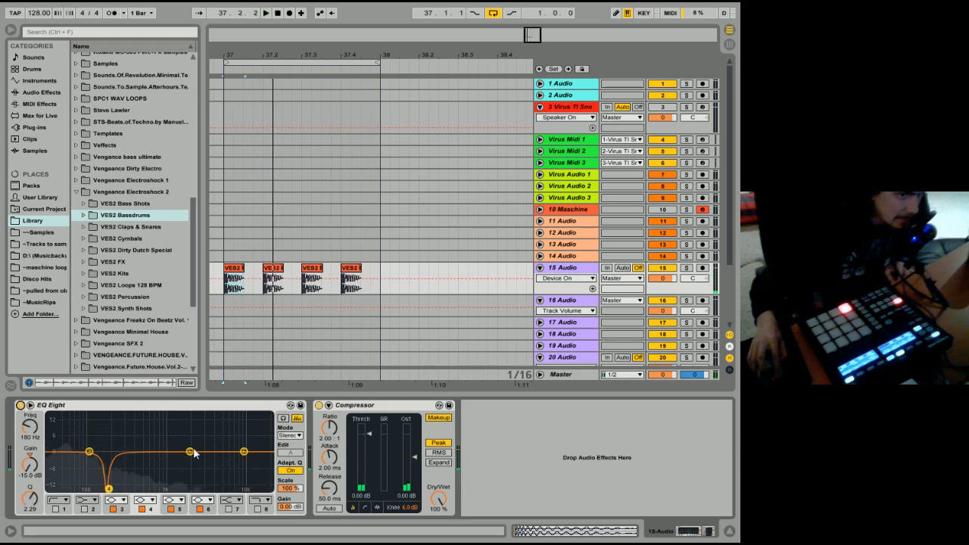
# - Set EQ Eight band 5 to 440 Hz at -0.87 dB and band 6 to 15.3 kHz at -2.60 dB during loop playback
pyautogui.moveTo(189, 451); pyautogui.dragTo(139, 454)
pyautogui.press('space')
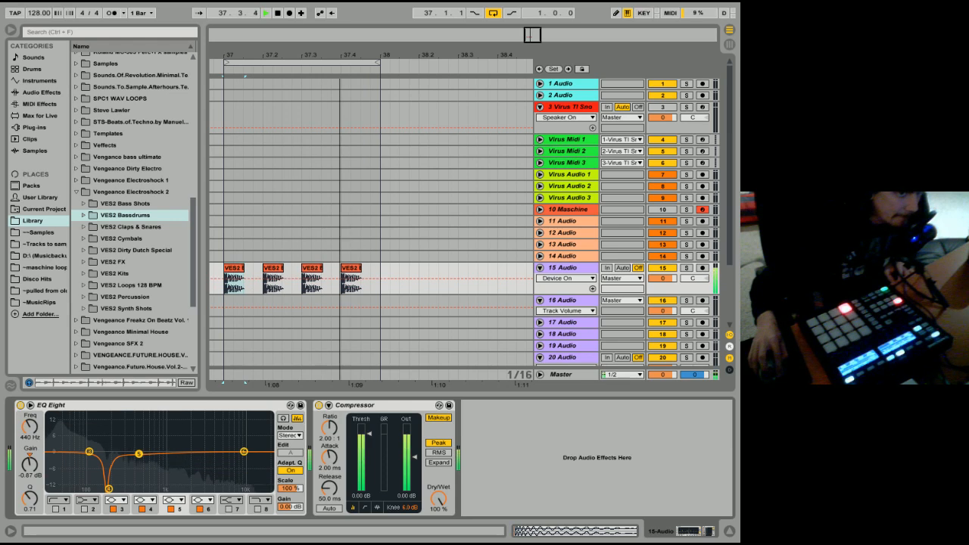
pyautogui.moveTo(244, 451)
pyautogui.mouseDown()
pyautogui.moveTo(257, 463)
pyautogui.moveTo(230, 455)
pyautogui.moveTo(258, 458)
pyautogui.mouseUp()
pyautogui.press('space')
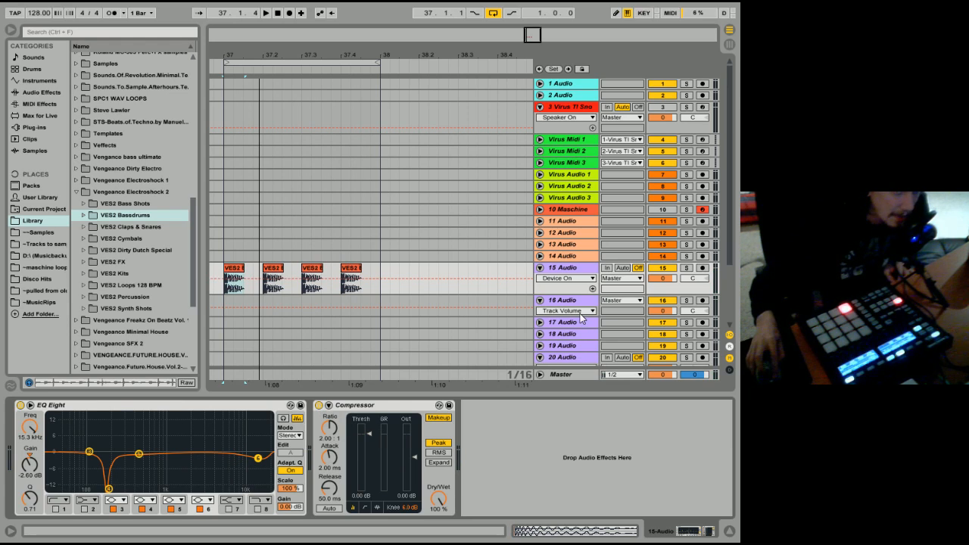
# - Audition samples in the VES2 Bass Shots folder and pick VES2 Bass Shot 025 - F.wav
pyautogui.click(84, 204)
pyautogui.scroll(-7, 99, 241)
pyautogui.click(119, 229)
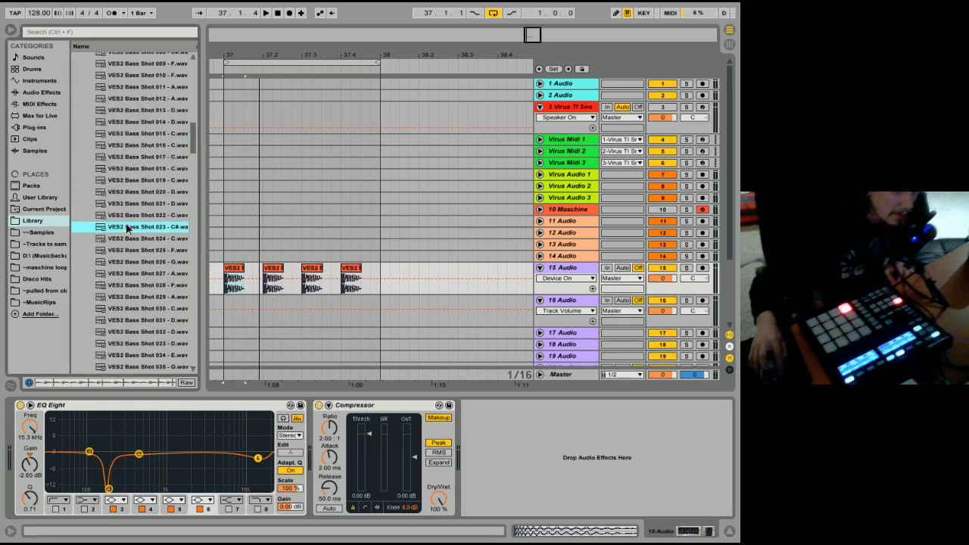
pyautogui.click(114, 251)
# - Try the bass shot as an audio clip on track 16, shortened to 37.1.3–37.2.1, and delete it
pyautogui.moveTo(120, 249); pyautogui.dragTo(243, 318)
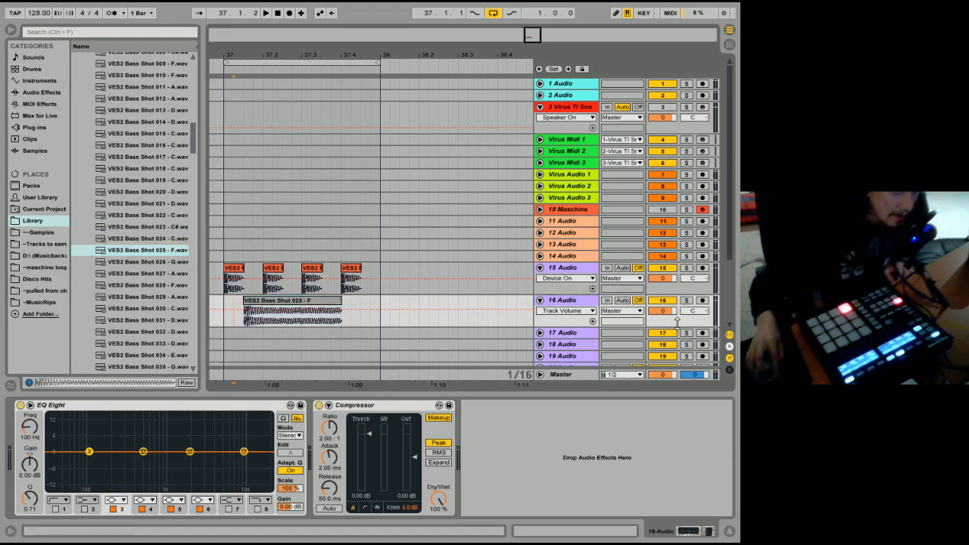
pyautogui.moveTo(679, 328); pyautogui.dragTo(679, 348)
pyautogui.moveTo(256, 50); pyautogui.dragTo(296, 72)
pyautogui.scroll(-3, 464, 321)
pyautogui.moveTo(417, 226); pyautogui.dragTo(309, 241)
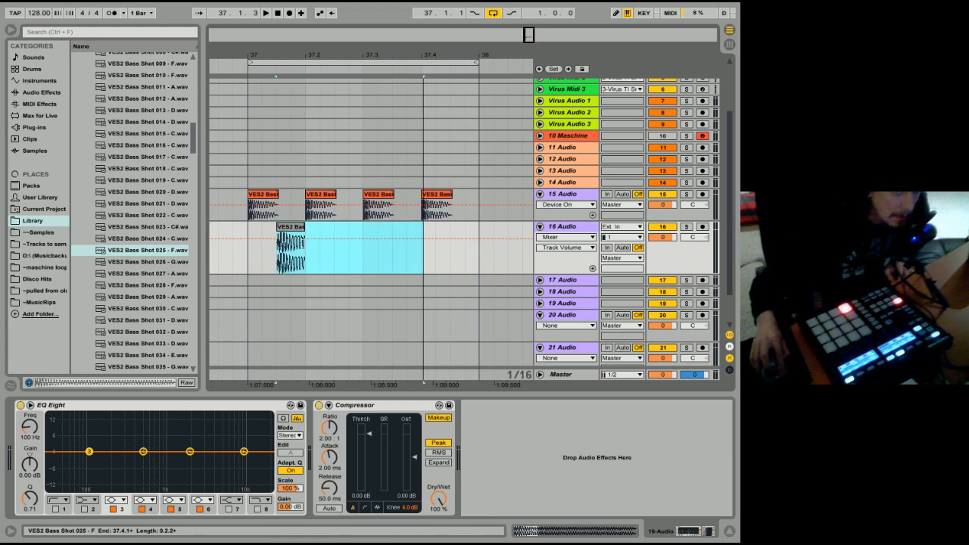
pyautogui.click(287, 233)
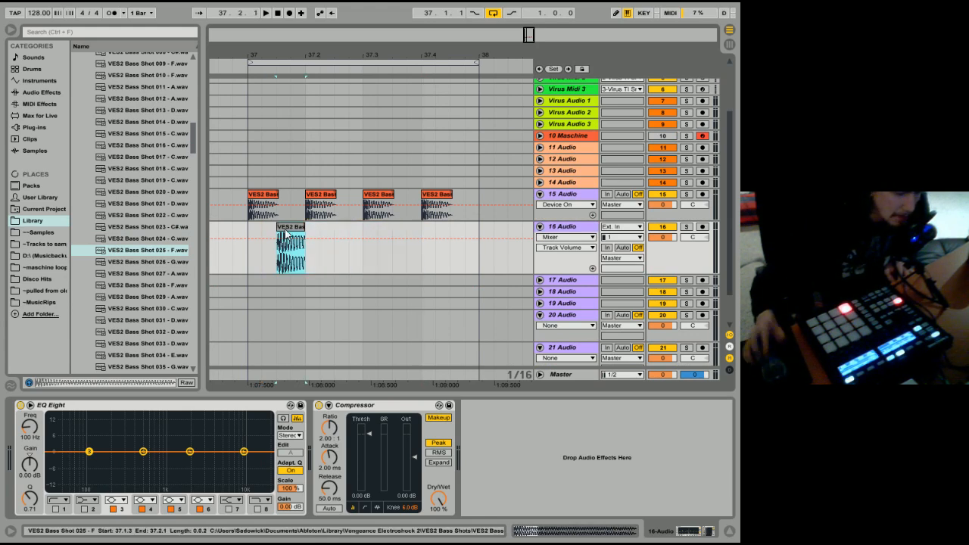
pyautogui.press('Delete')
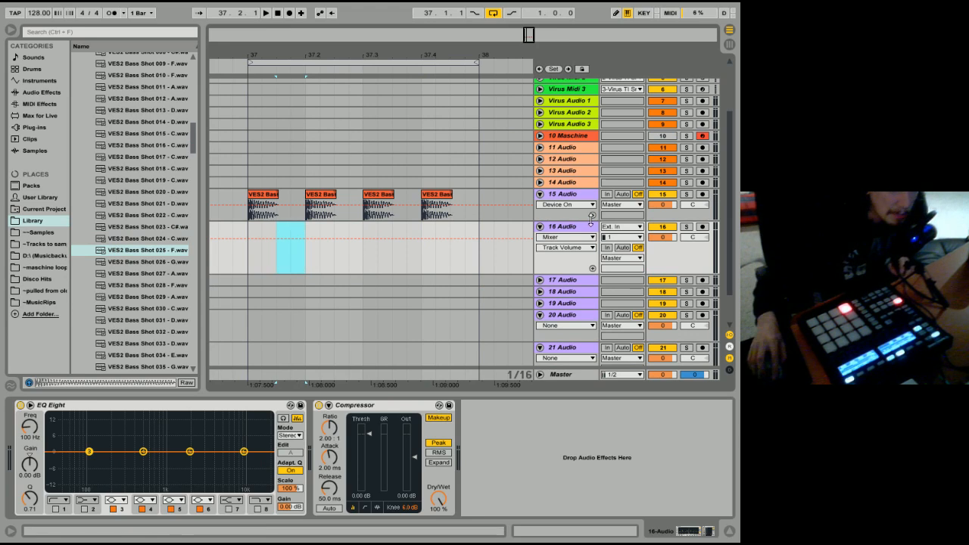
# - Insert a MIDI track below track 15 and load VES2 Bass Shot 025 - F.wav into it as a sampled instrument
pyautogui.rightClick(684, 217)
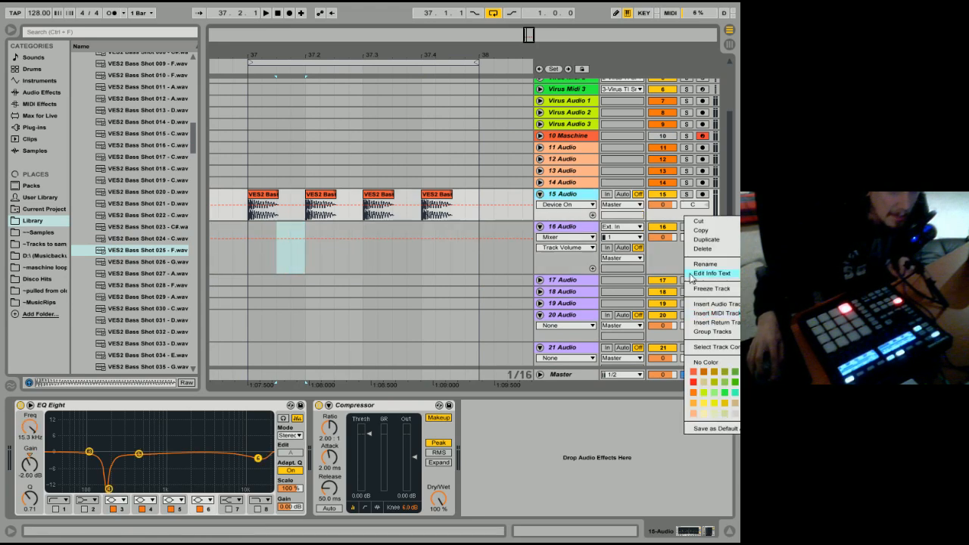
pyautogui.click(716, 313)
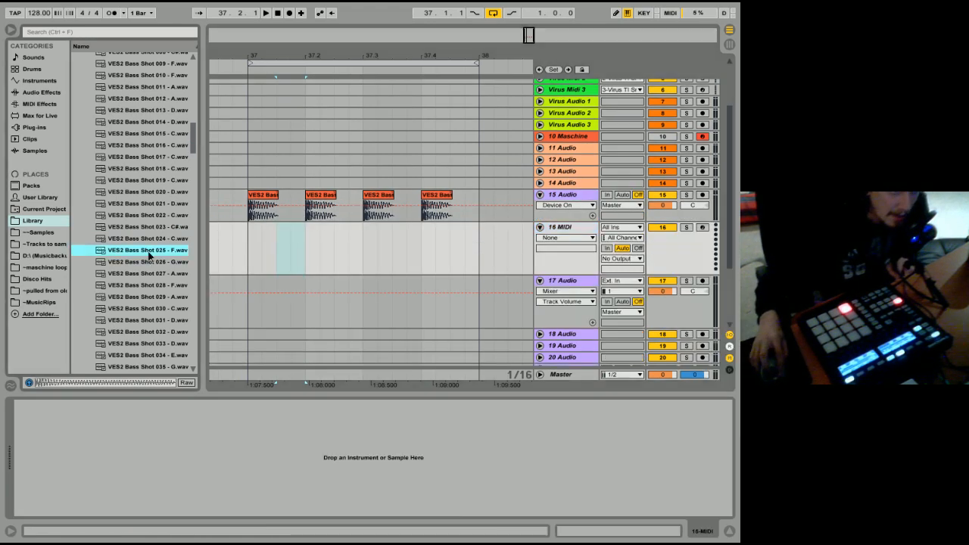
pyautogui.moveTo(149, 256); pyautogui.dragTo(160, 456)
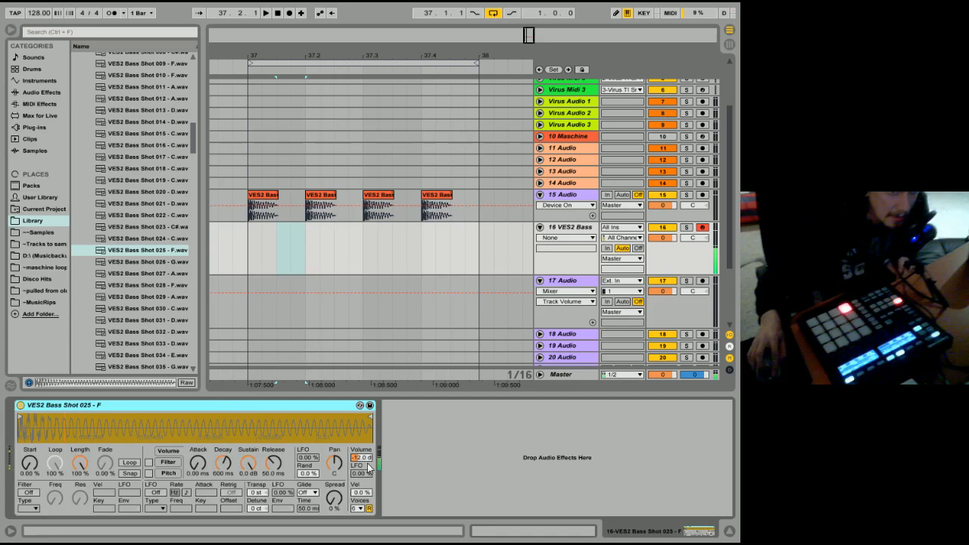
# - Set the bass sample instrument's volume to 0 dB
pyautogui.moveTo(369, 467); pyautogui.dragTo(368, 447)
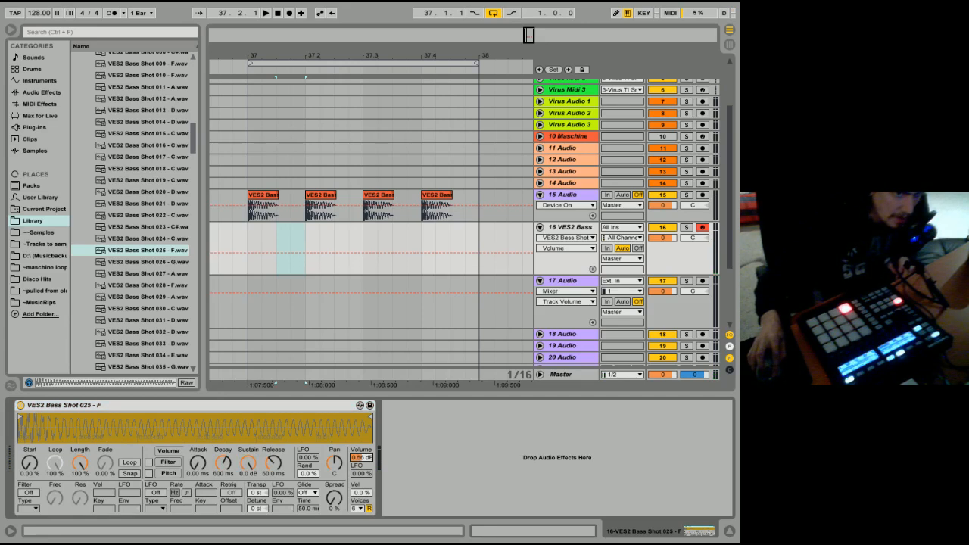
pyautogui.rightClick(362, 458)
pyautogui.click(355, 462)
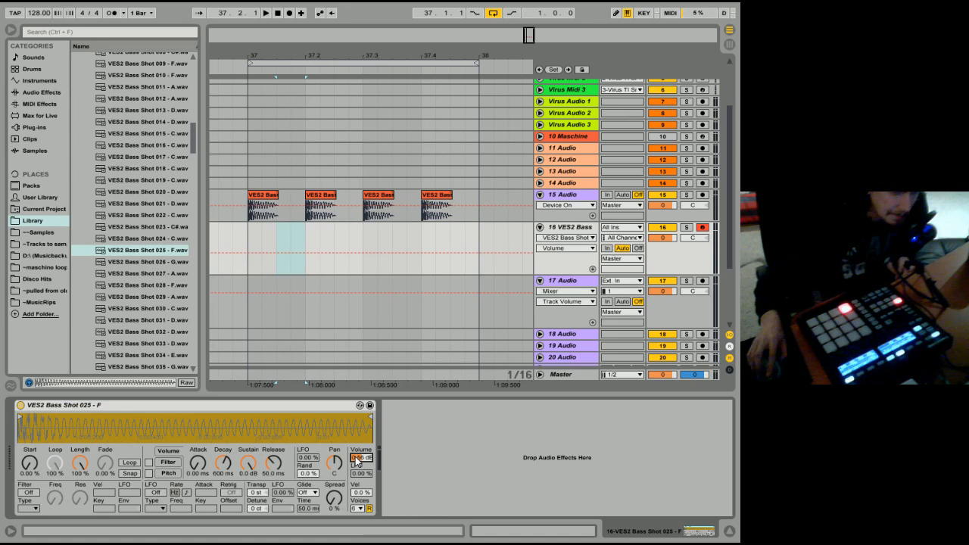
pyautogui.write('0')
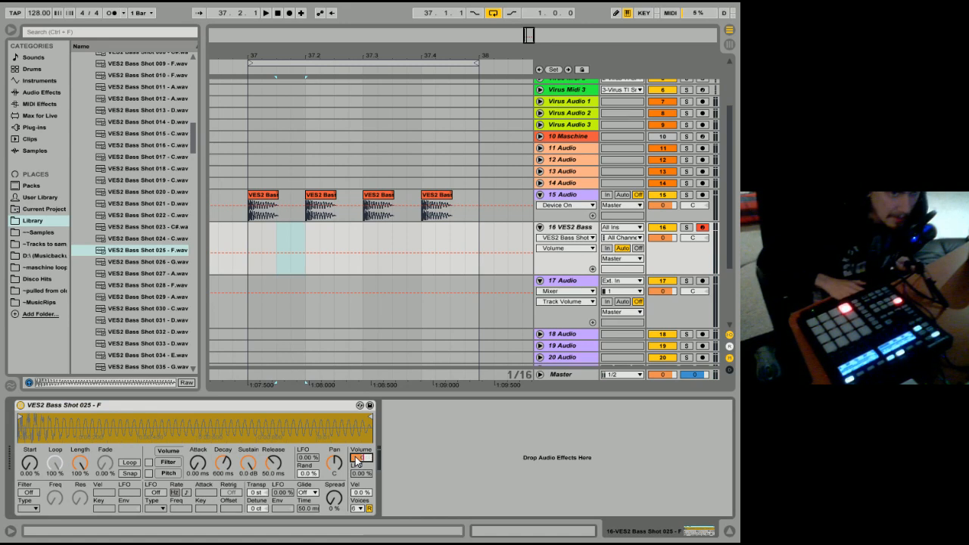
pyautogui.press('Return')
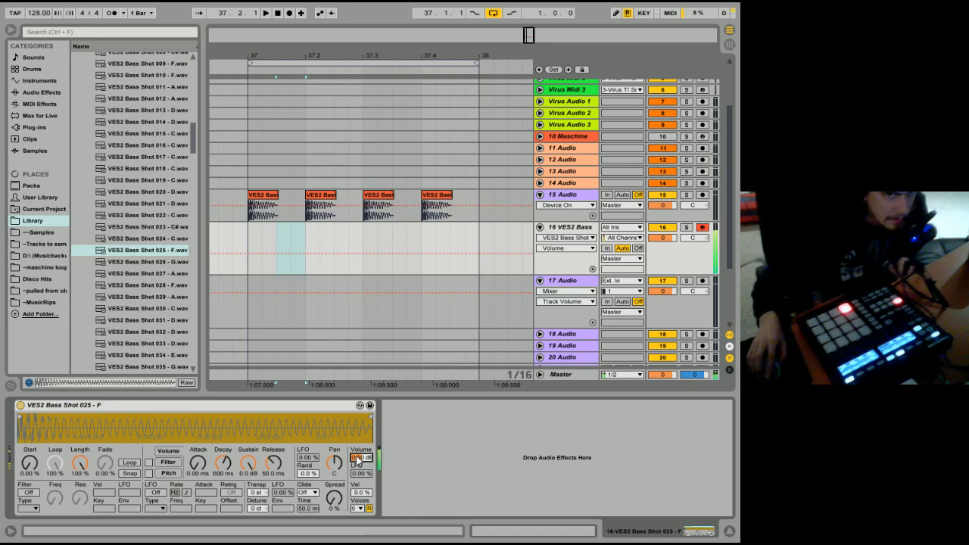
# - Insert an empty MIDI clip from 37.1.3 to 37.2.1 on the bass track and show its note editor
pyautogui.moveTo(247, 227); pyautogui.dragTo(278, 243)
pyautogui.rightClick(286, 228)
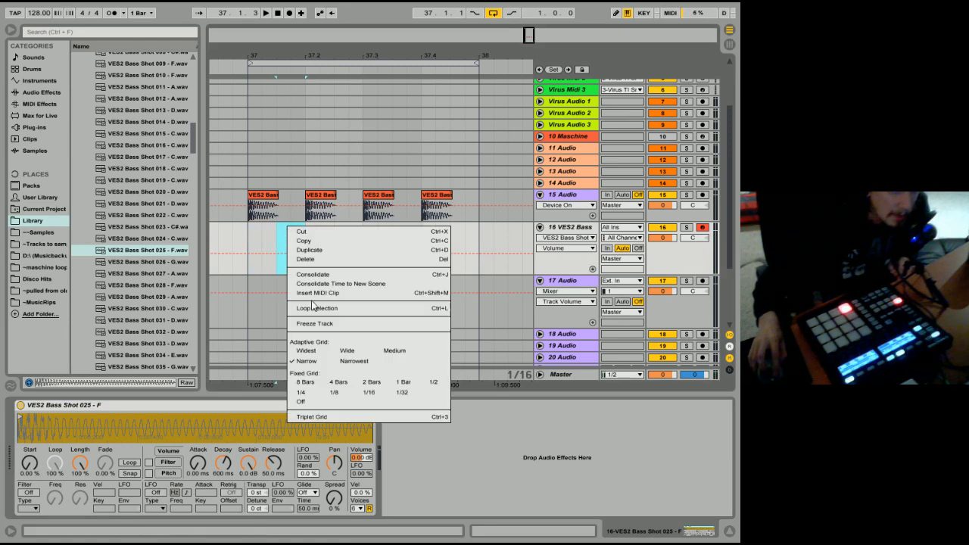
pyautogui.click(319, 294)
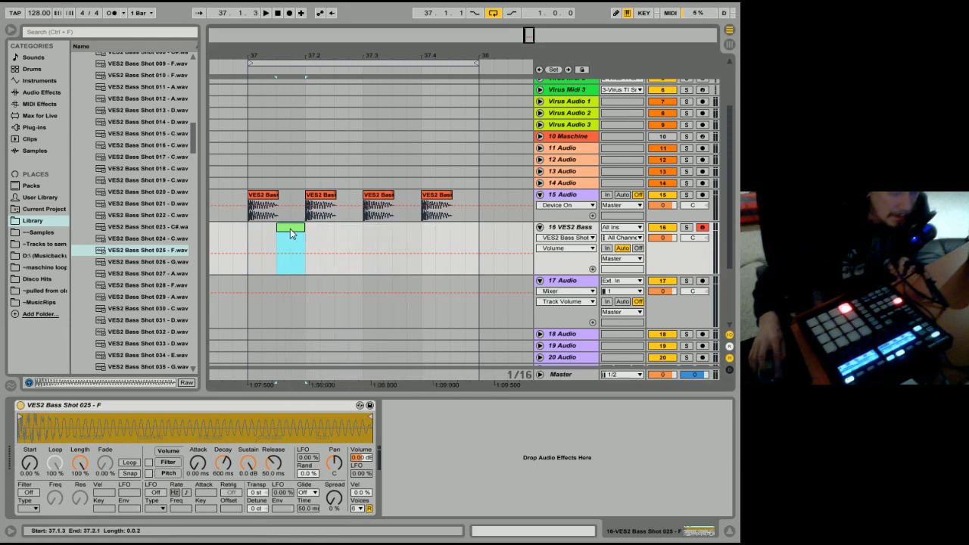
pyautogui.click(562, 530)
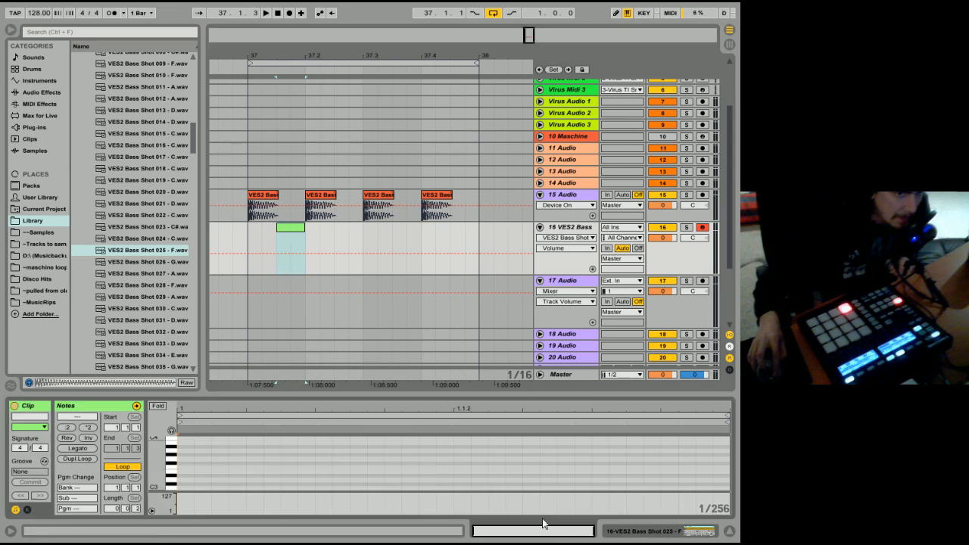
# - Draw a C3 note in the new clip and stretch it over the clip's full length, 1.1.1 to 1.1.3
pyautogui.click(615, 13)
pyautogui.click(185, 488)
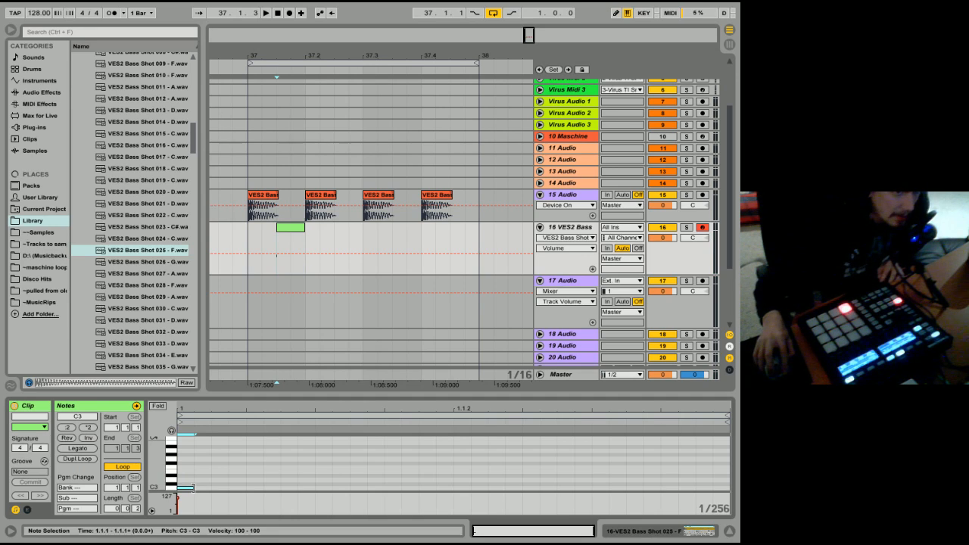
pyautogui.moveTo(217, 486); pyautogui.dragTo(732, 486)
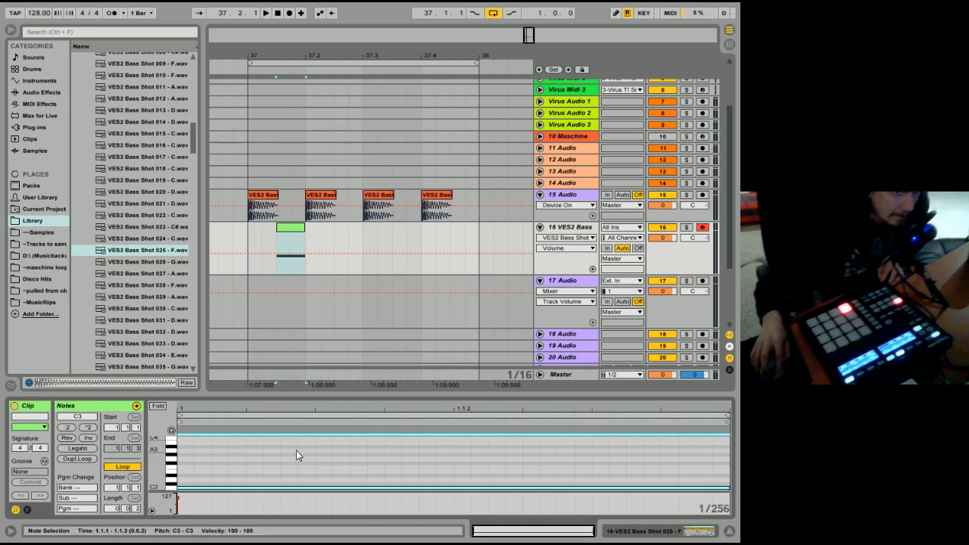
# - Duplicate the 37.1.1–37.2.1 section of the bass track three times so offbeat notes fill the bar
pyautogui.moveTo(249, 233); pyautogui.dragTo(302, 228)
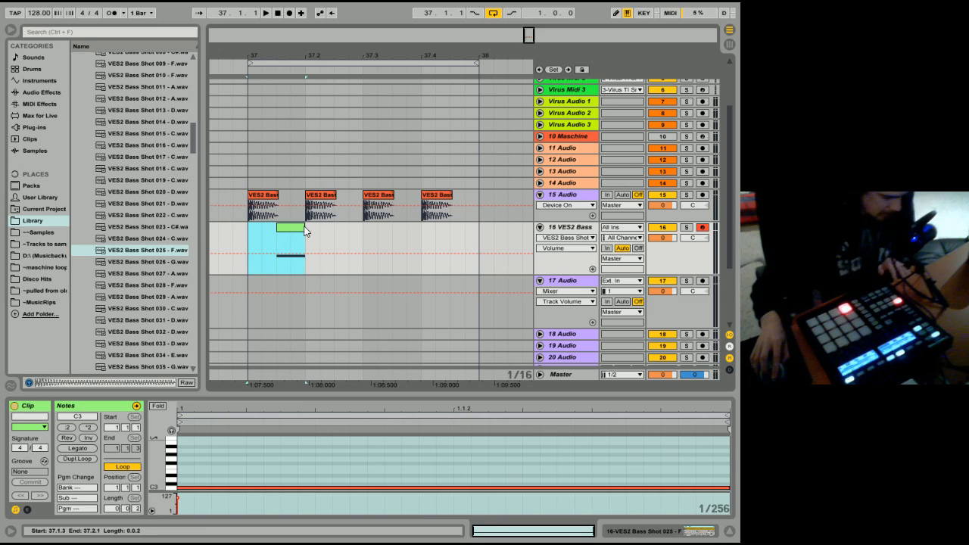
pyautogui.hotkey('ctrl', 'd')
pyautogui.hotkey('ctrl', 'd')
pyautogui.hotkey('ctrl', 'd')
# - Play the bar from 37.1.1 and disarm recording on the bass track
pyautogui.click(248, 243)
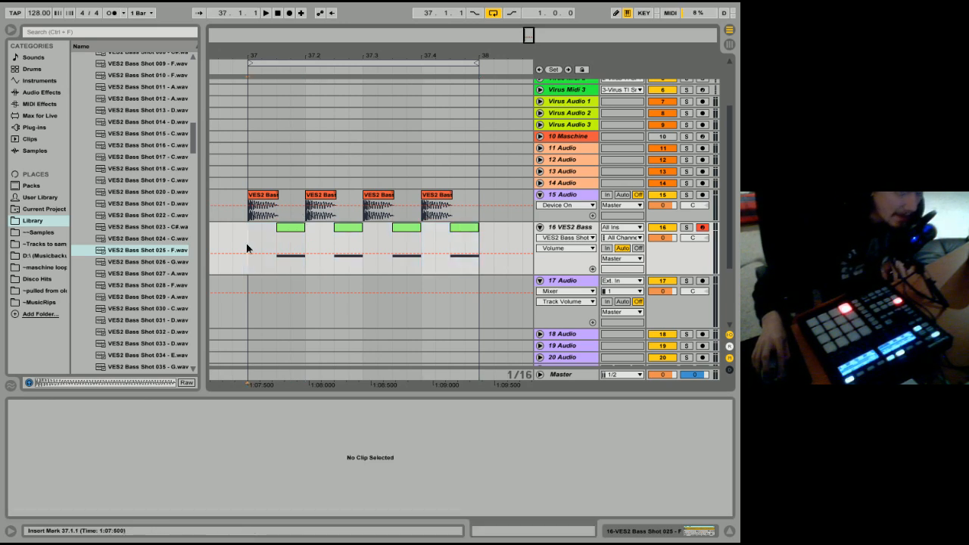
pyautogui.press('space')
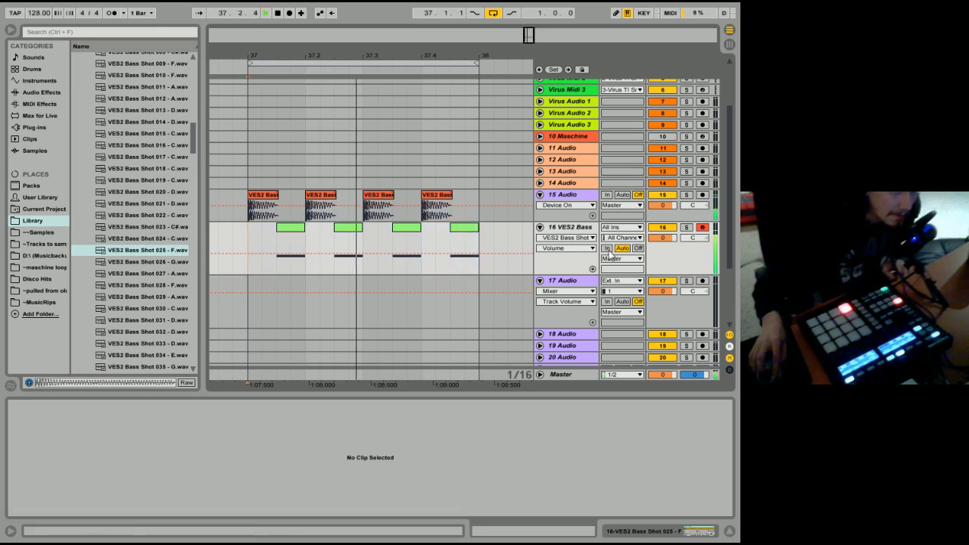
pyautogui.click(703, 227)
pyautogui.press('space')
# - Consolidate the four bass MIDI clips into a single one-bar clip from 37.1.1 to 38.1.1
pyautogui.moveTo(248, 240); pyautogui.dragTo(466, 233)
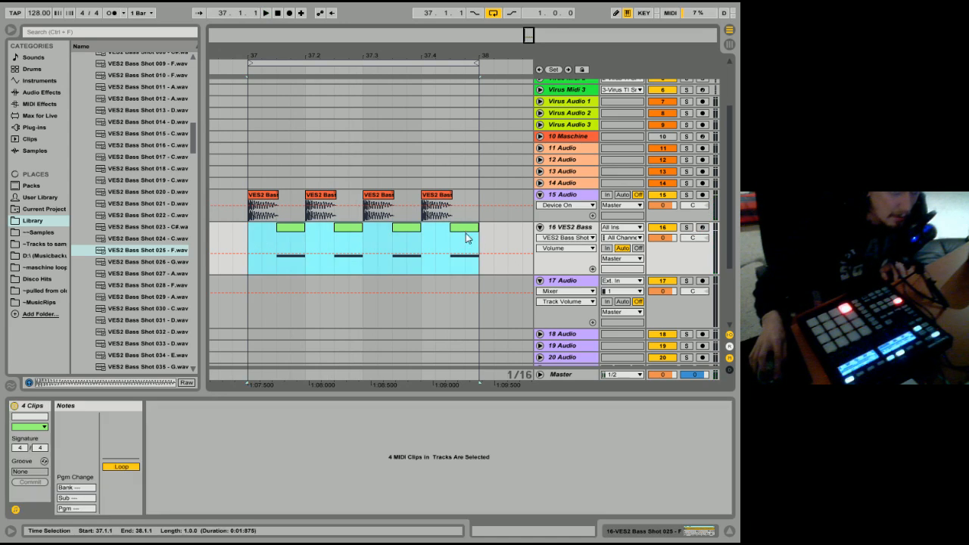
pyautogui.rightClick(467, 232)
pyautogui.click(500, 295)
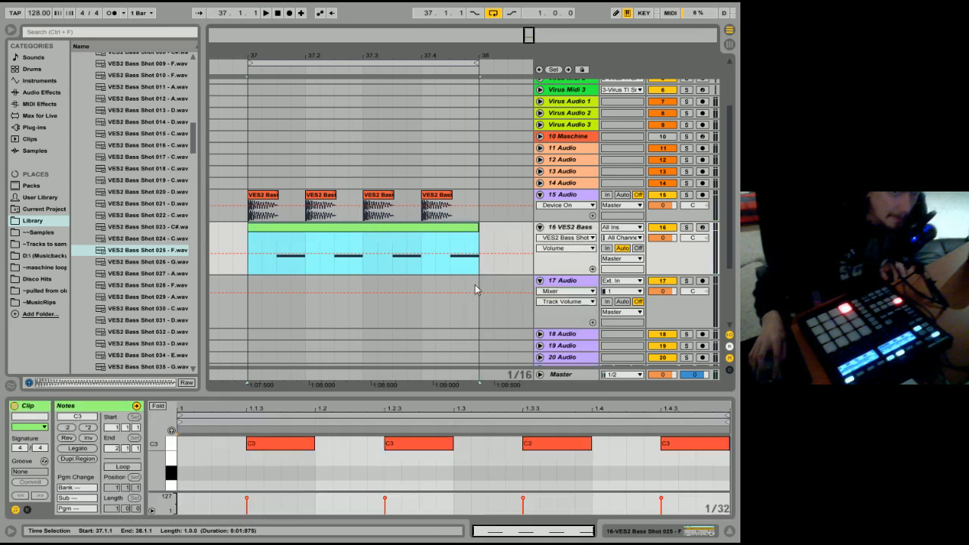
# - Consolidate the first kick on track 15 into a one-beat clip from 37.1.1 to 37.2.1 and show the track's fades
pyautogui.moveTo(259, 205); pyautogui.dragTo(476, 199)
pyautogui.moveTo(302, 219); pyautogui.dragTo(258, 213)
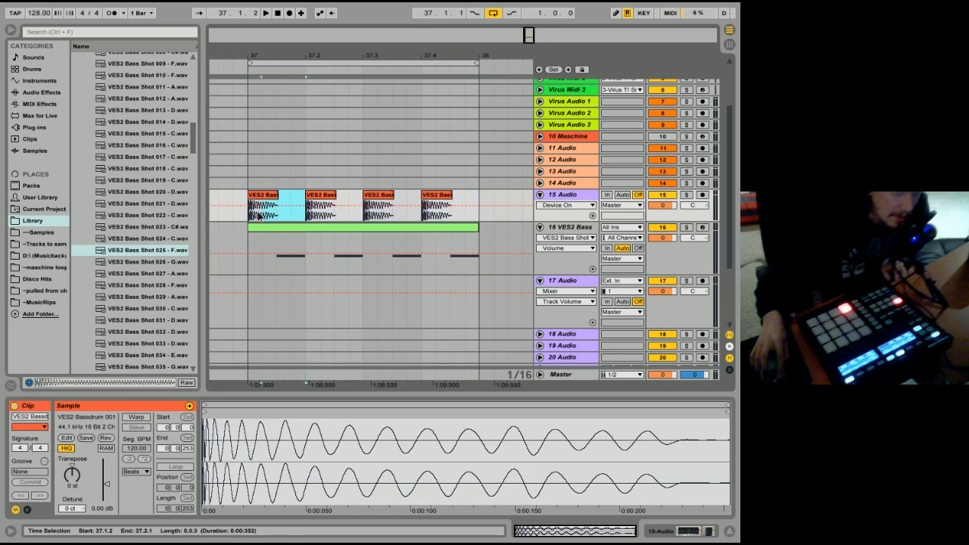
pyautogui.rightClick(267, 198)
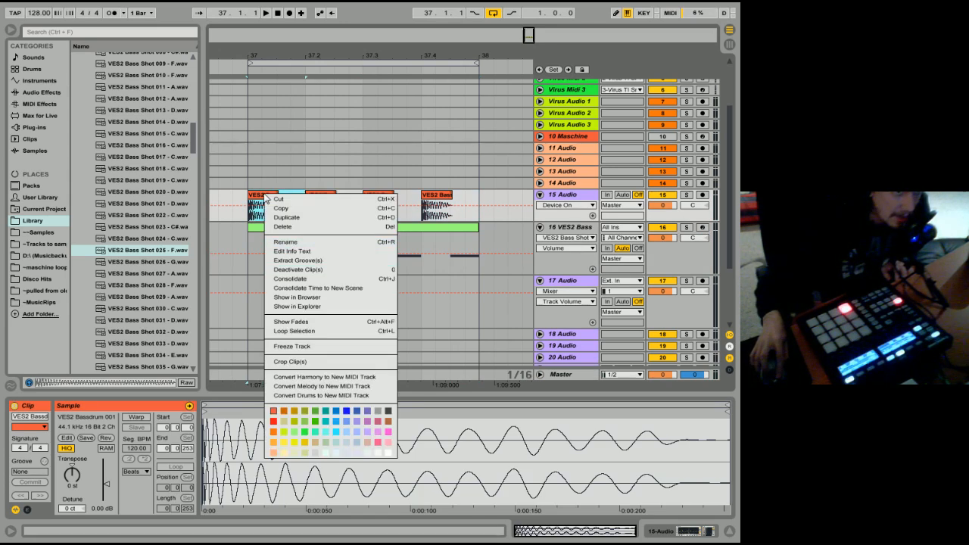
pyautogui.click(288, 277)
pyautogui.click(591, 353)
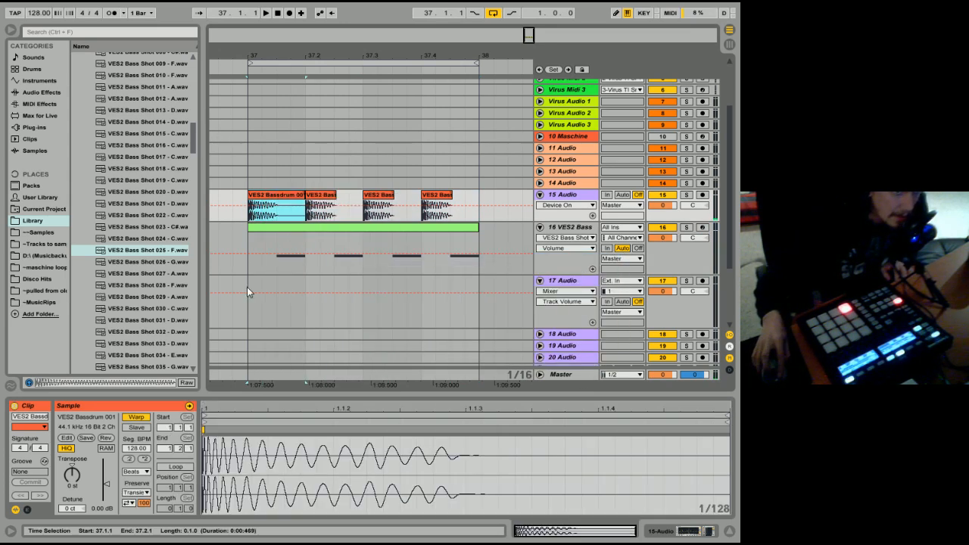
pyautogui.rightClick(257, 215)
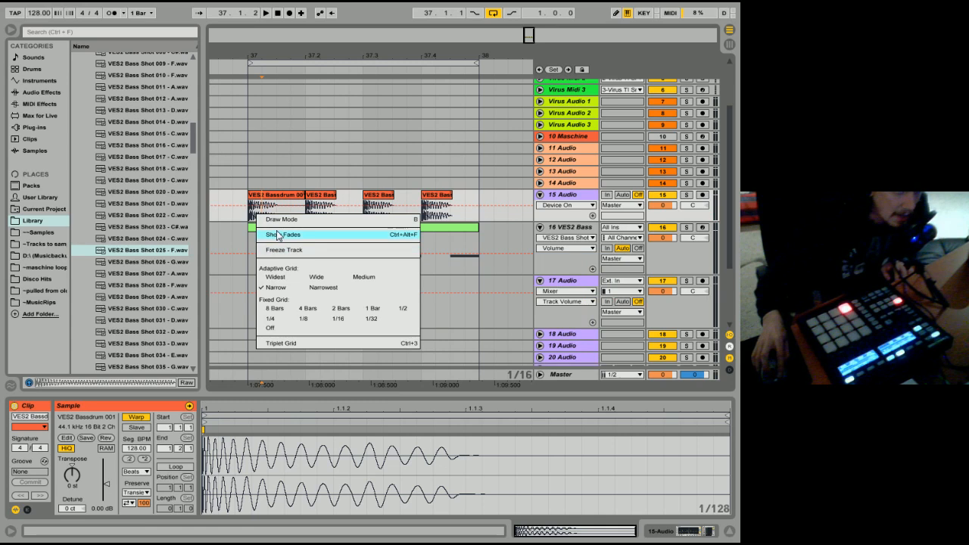
pyautogui.click(279, 235)
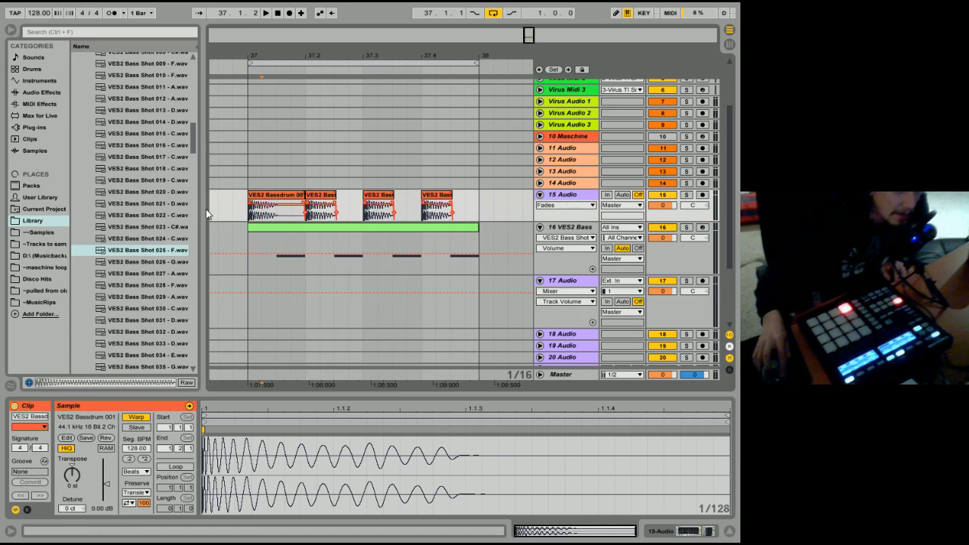
# - Turn on looping for the consolidated kick clip and extend it to 38.1.1 over the other kicks
pyautogui.click(271, 200)
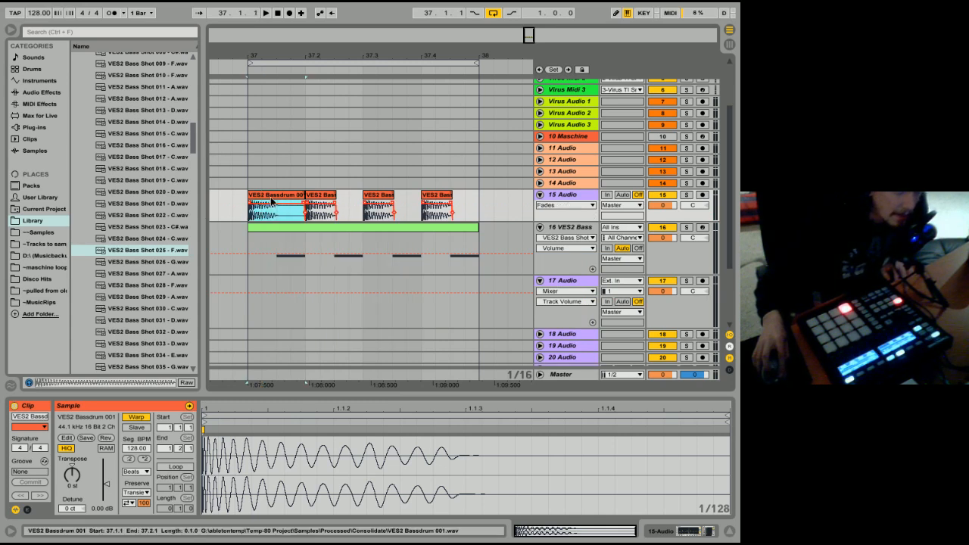
pyautogui.click(170, 468)
pyautogui.moveTo(305, 201); pyautogui.dragTo(478, 200)
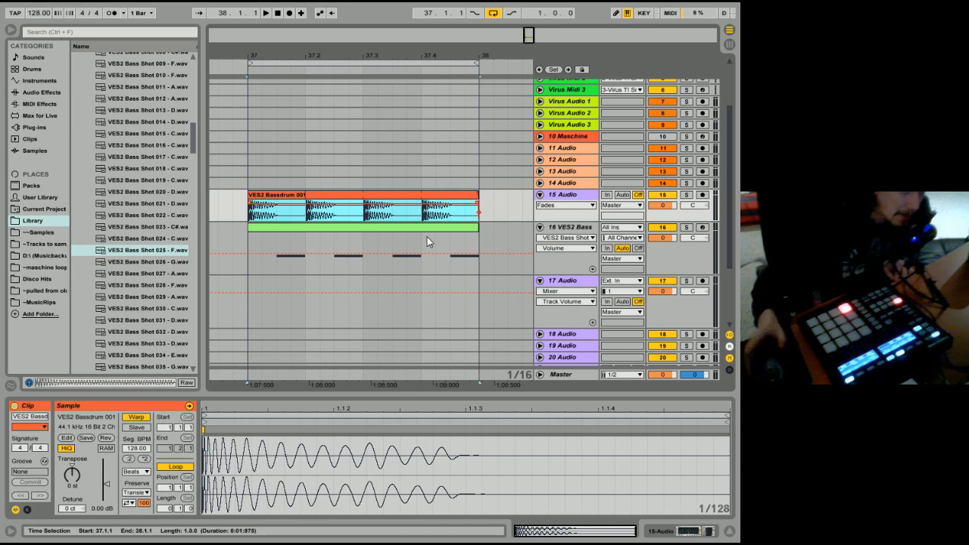
pyautogui.click(246, 223)
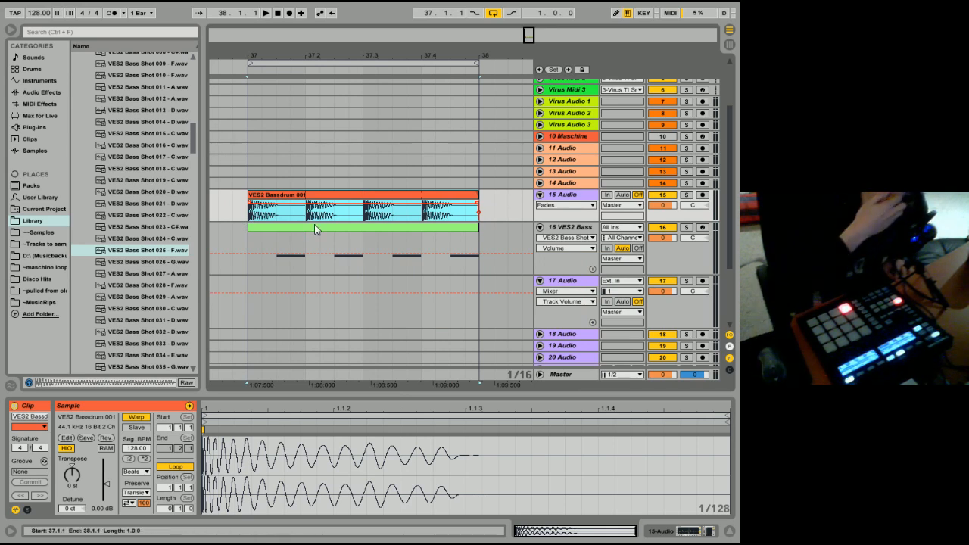
pyautogui.rightClick(321, 195)
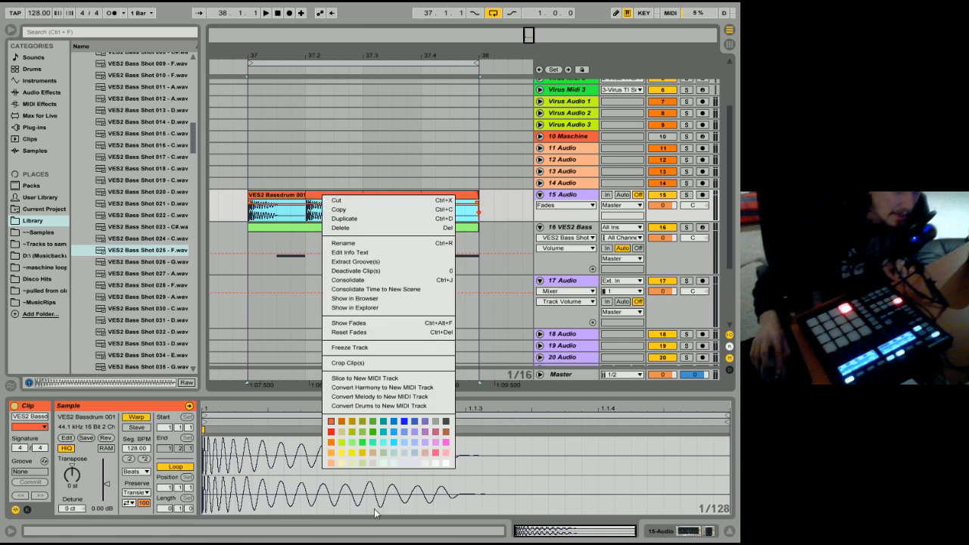
pyautogui.click(245, 190)
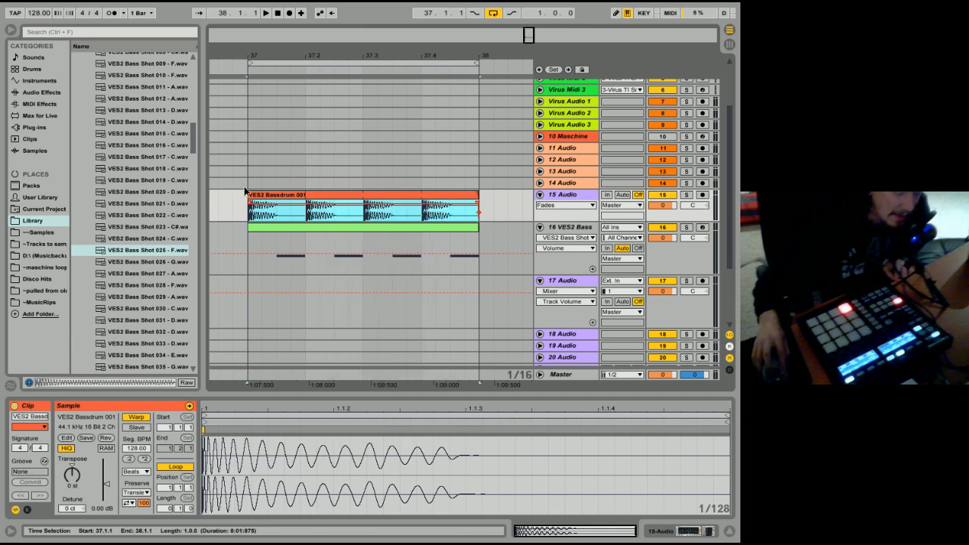
# - Play the loop to hear the kick and offbeat bass together
pyautogui.click(286, 235)
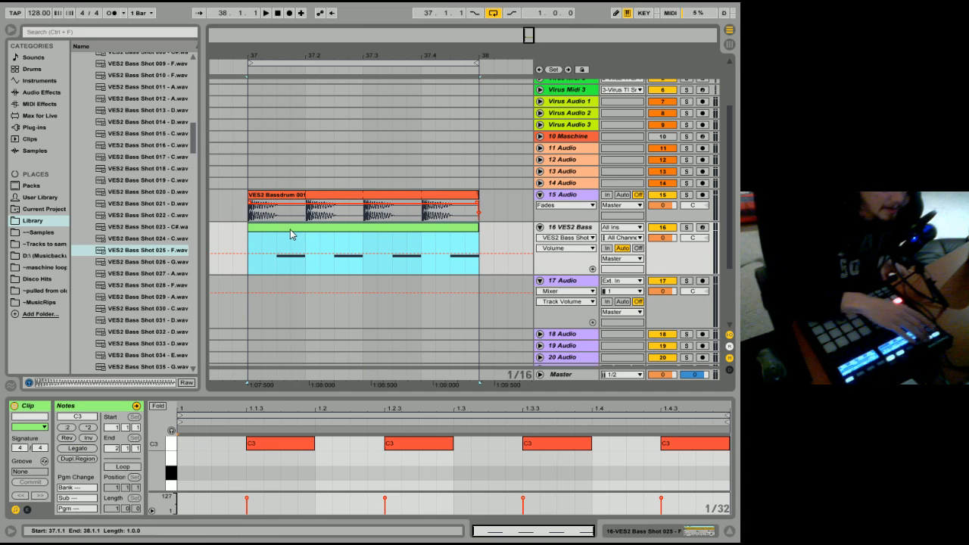
pyautogui.press('space')
pyautogui.click(371, 204)
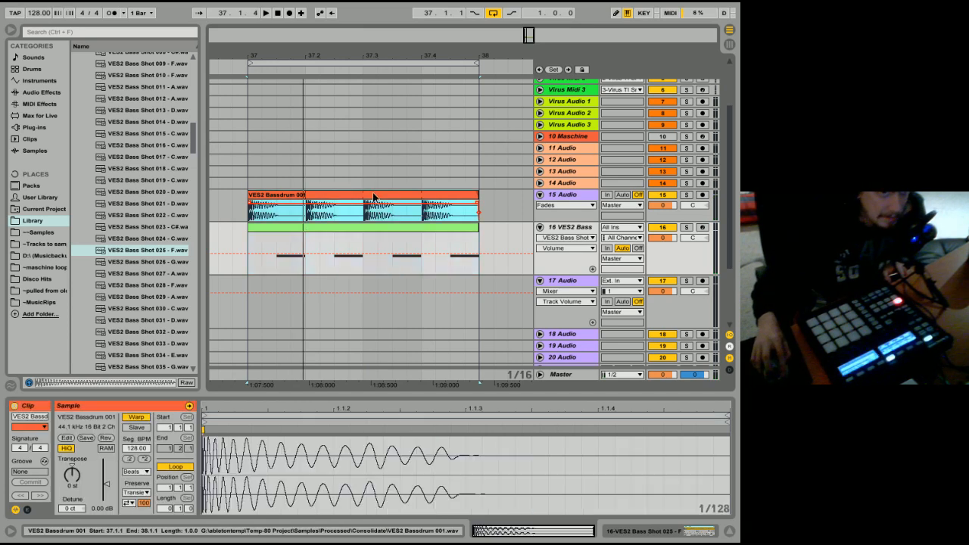
# - Add EQ Eight after the bass sample instrument and set its band 4 to a -4.34 dB cut at 274 Hz
pyautogui.click(664, 535)
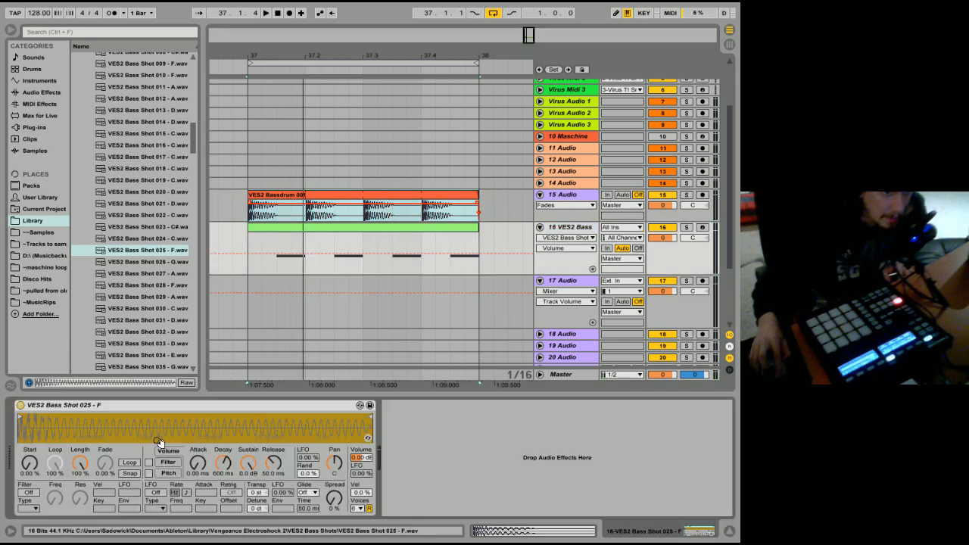
pyautogui.click(39, 80)
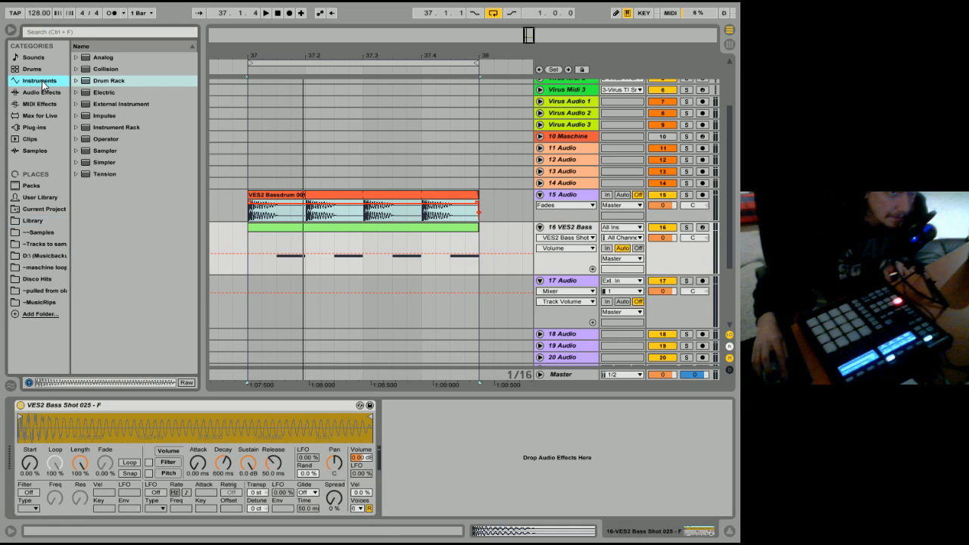
pyautogui.click(45, 92)
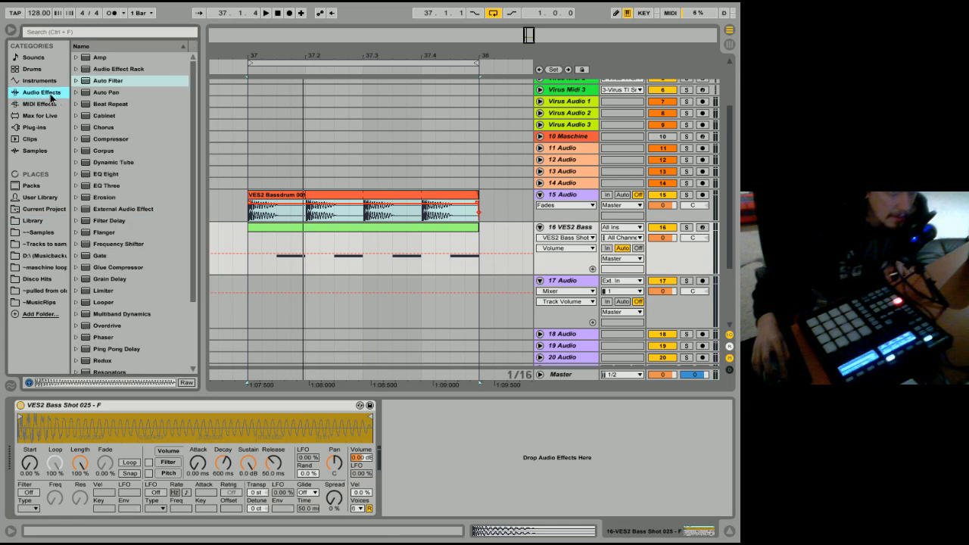
pyautogui.moveTo(106, 173); pyautogui.dragTo(454, 424)
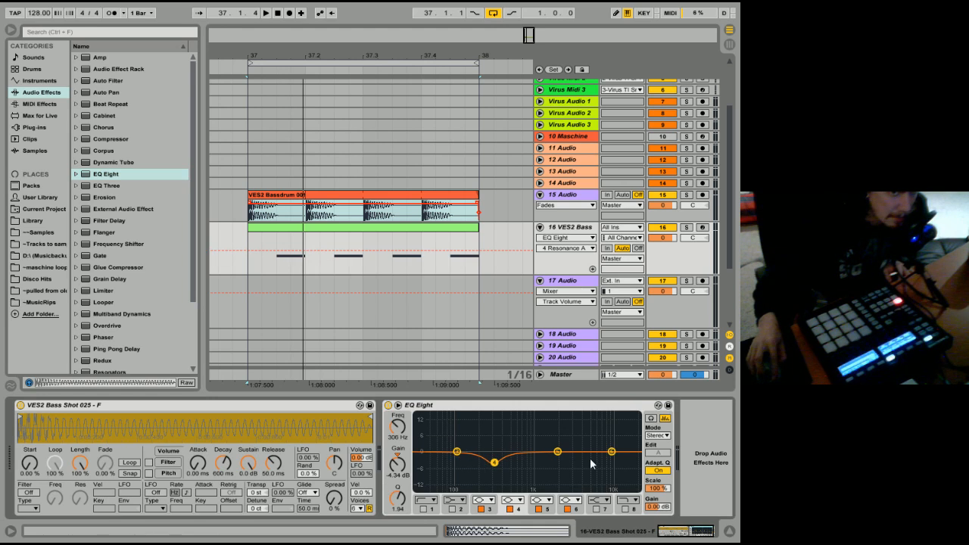
pyautogui.press('space')
pyautogui.moveTo(494, 461); pyautogui.dragTo(492, 464)
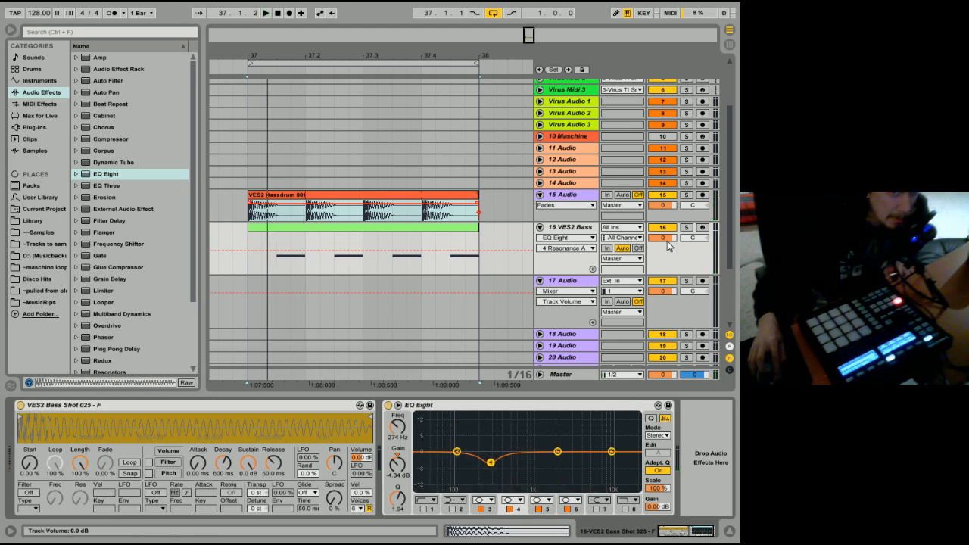
# - Lower the bass track's volume to -2.3 dB, and set EQ Eight band 6 to -2.85 dB at 7.76 kHz while checking playback
pyautogui.moveTo(667, 240); pyautogui.dragTo(667, 248)
pyautogui.press('space')
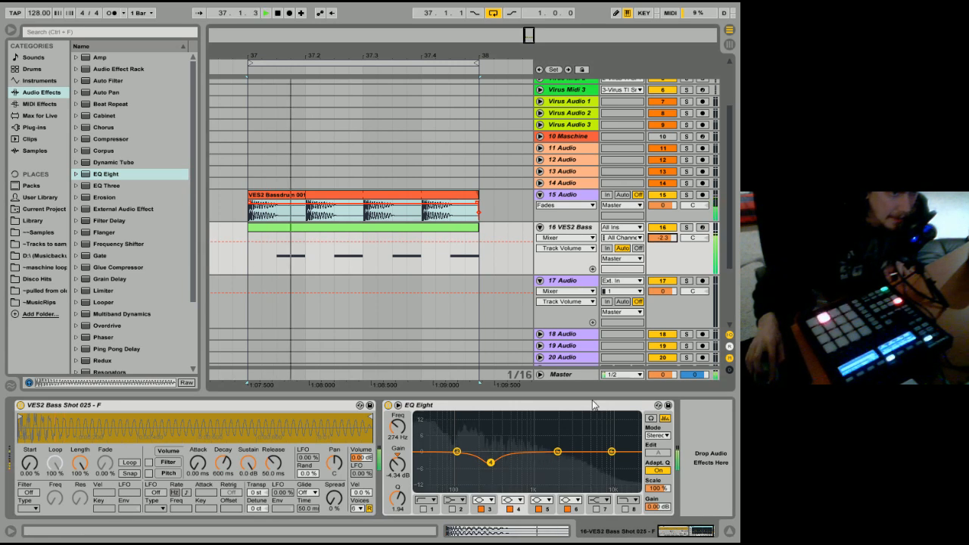
pyautogui.press('space')
pyautogui.moveTo(612, 452); pyautogui.dragTo(604, 457)
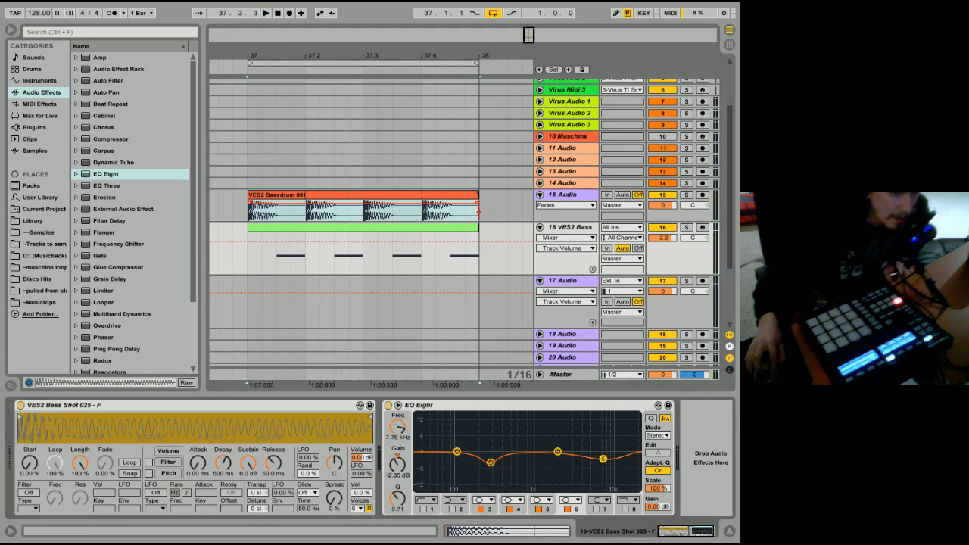
pyautogui.press('space')
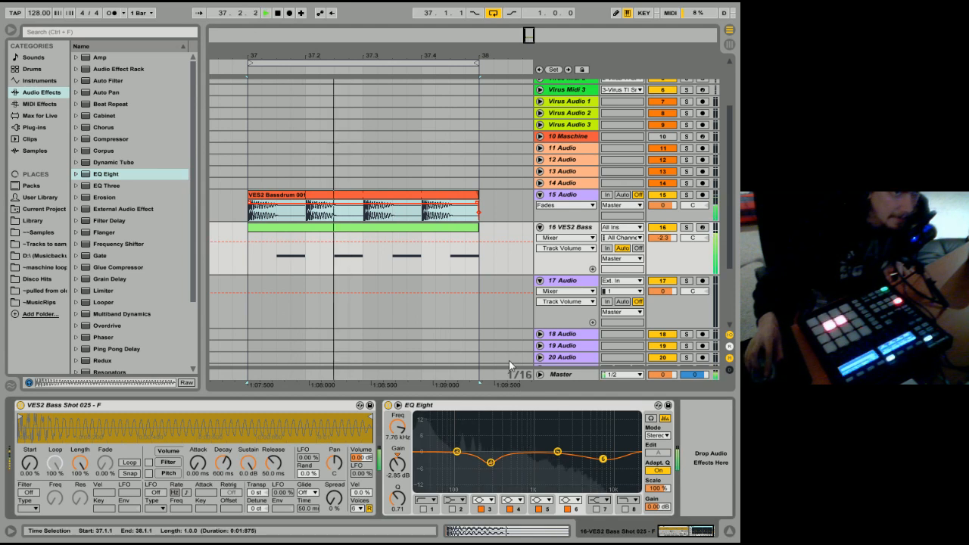
# - Insert Auto Filter between the bass instrument and EQ Eight and lower its low-pass cutoff to about 1.09 kHz during playback
pyautogui.click(108, 82)
pyautogui.moveTo(325, 441); pyautogui.dragTo(376, 458)
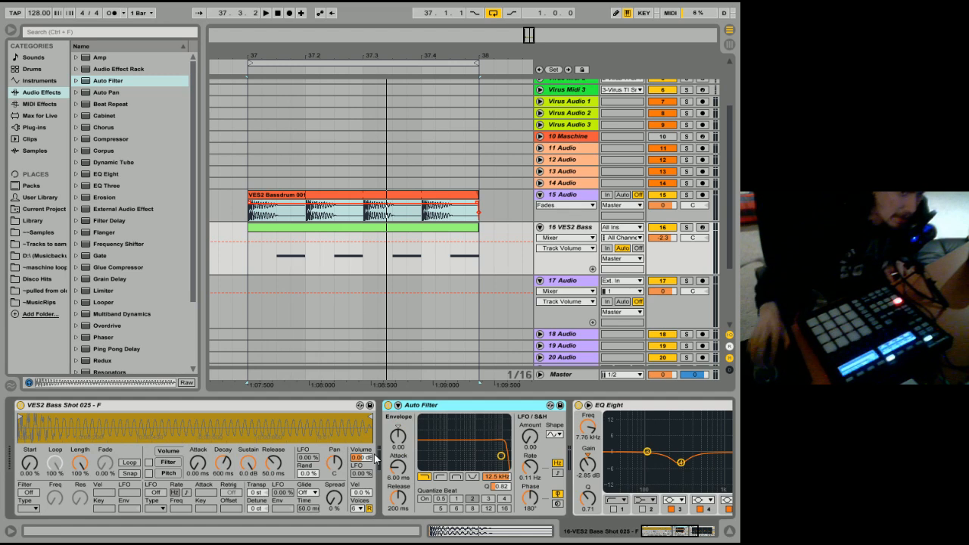
pyautogui.moveTo(500, 455); pyautogui.dragTo(470, 456)
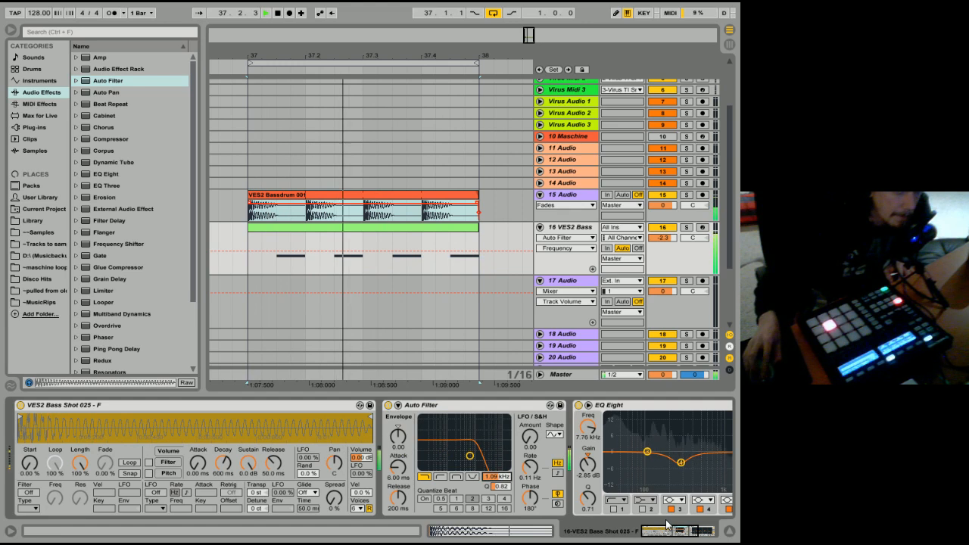
pyautogui.press('space')
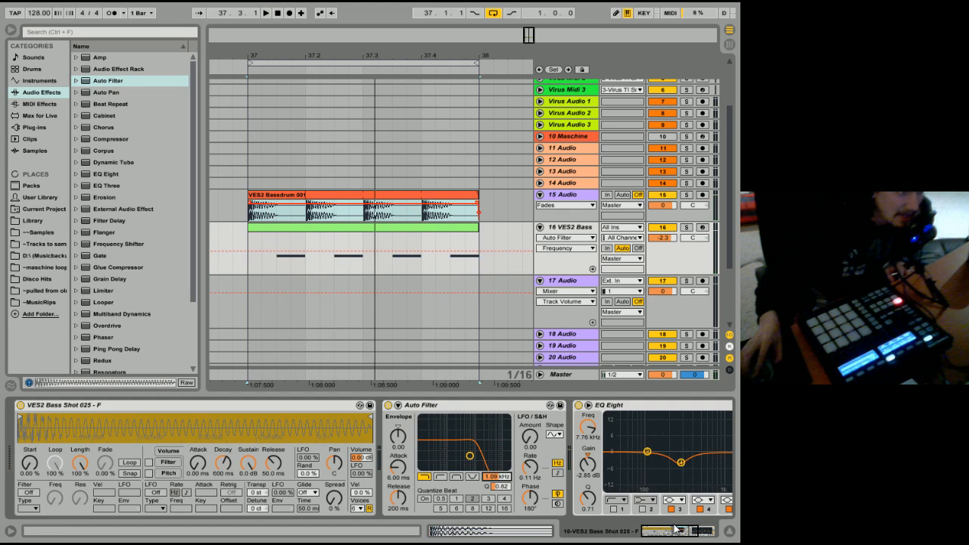
# - Insert Ping Pong Delay between Auto Filter and EQ Eight on the bass track and set its Dry/Wet to 24%
pyautogui.moveTo(683, 534); pyautogui.dragTo(714, 537)
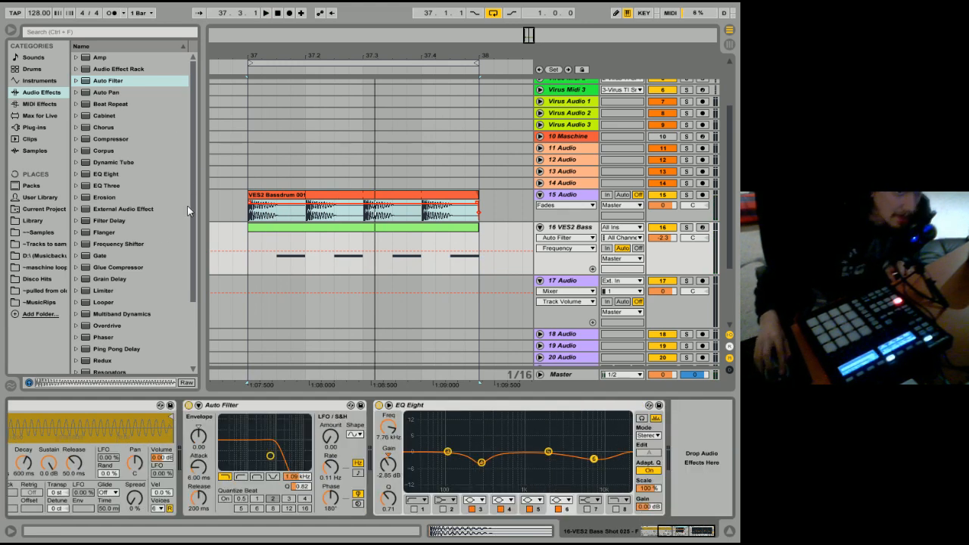
pyautogui.scroll(-4, 136, 300)
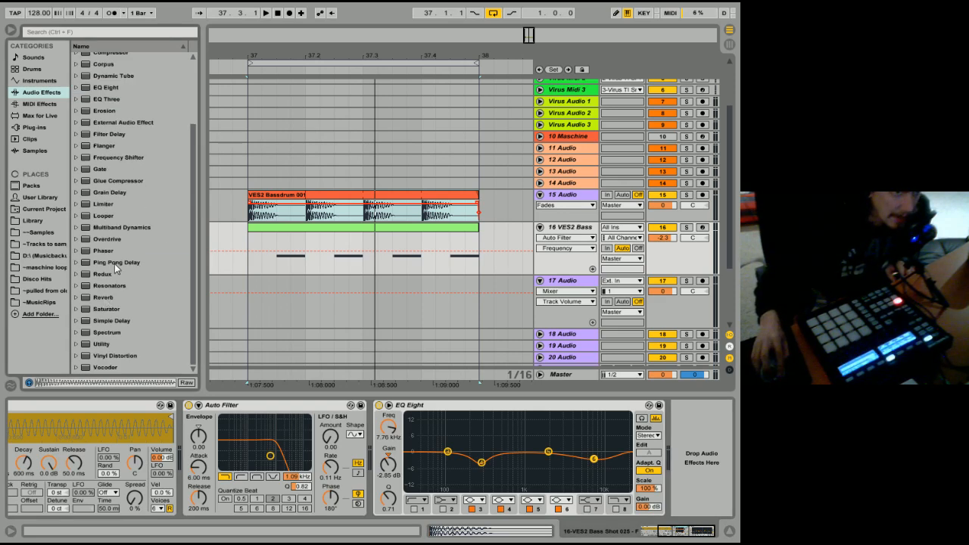
pyautogui.moveTo(114, 264)
pyautogui.mouseDown()
pyautogui.moveTo(386, 415)
pyautogui.moveTo(385, 438)
pyautogui.mouseUp()
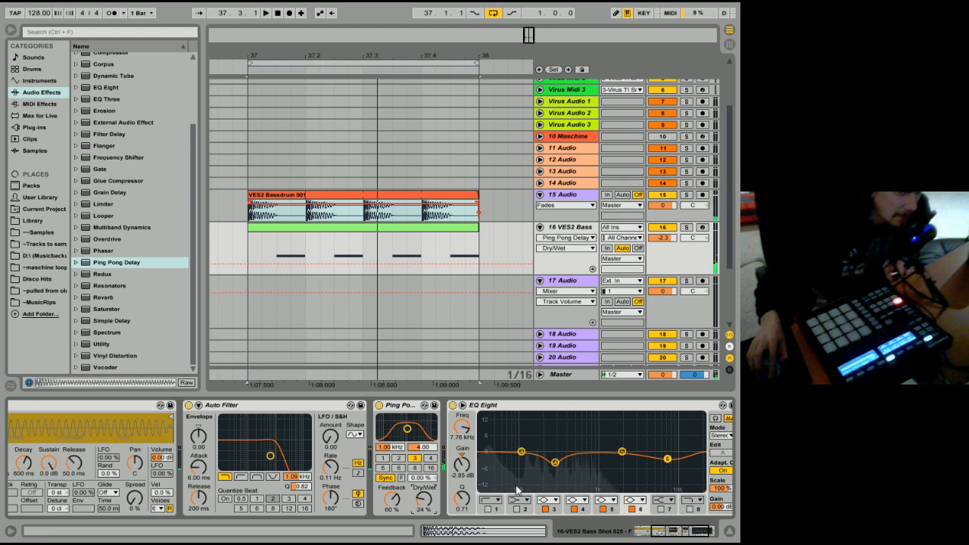
# - Add a Compressor after EQ Eight at the end of the bass chain and duplicate it
pyautogui.click(661, 534)
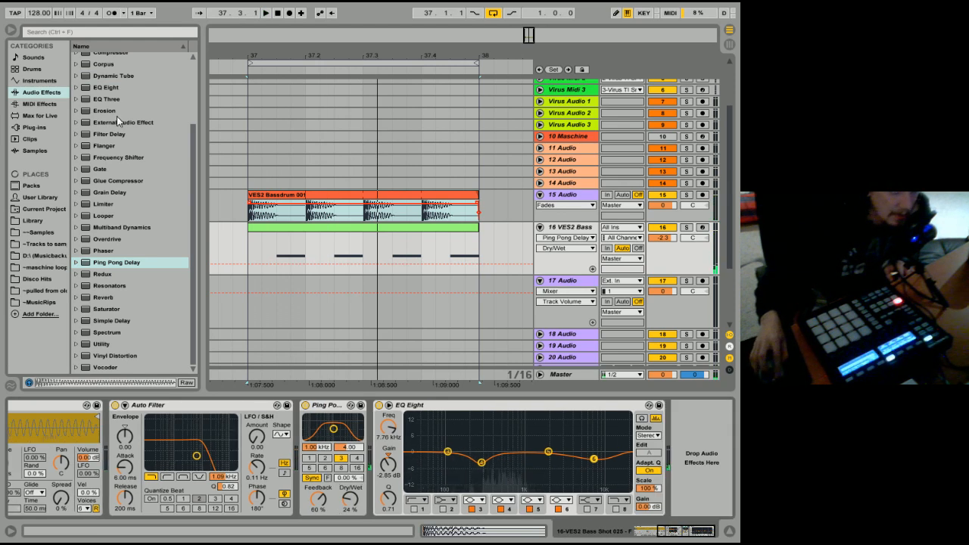
pyautogui.scroll(2, 117, 119)
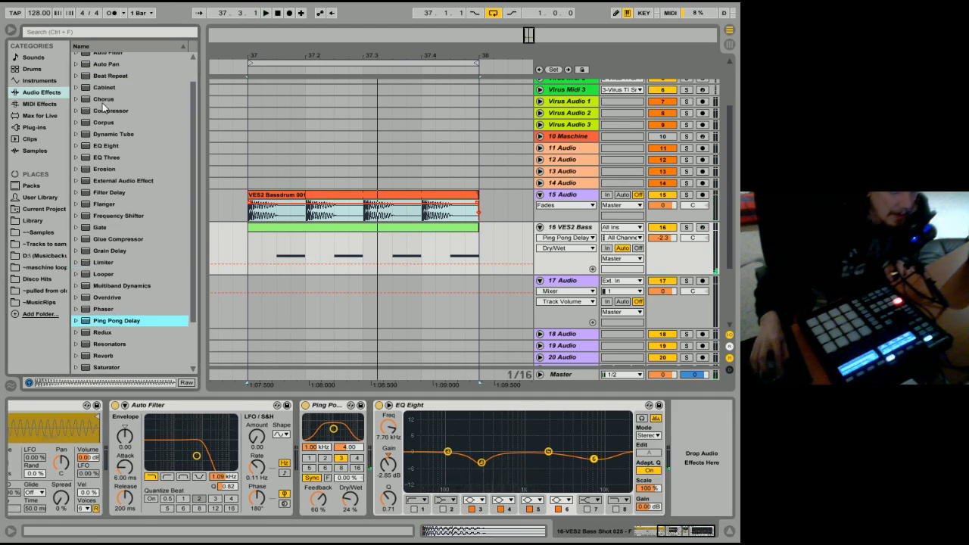
pyautogui.moveTo(115, 111); pyautogui.dragTo(691, 446)
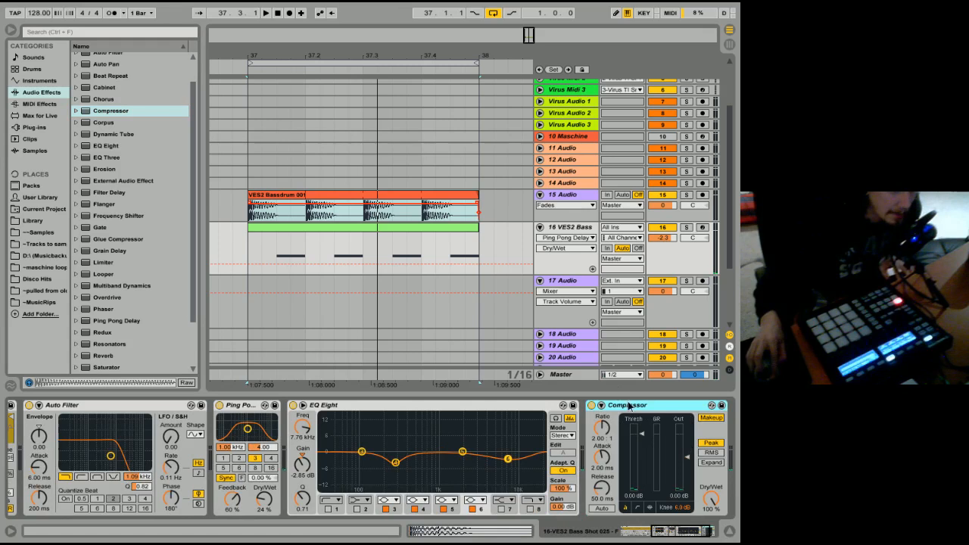
pyautogui.hotkey('ctrl', 'd')
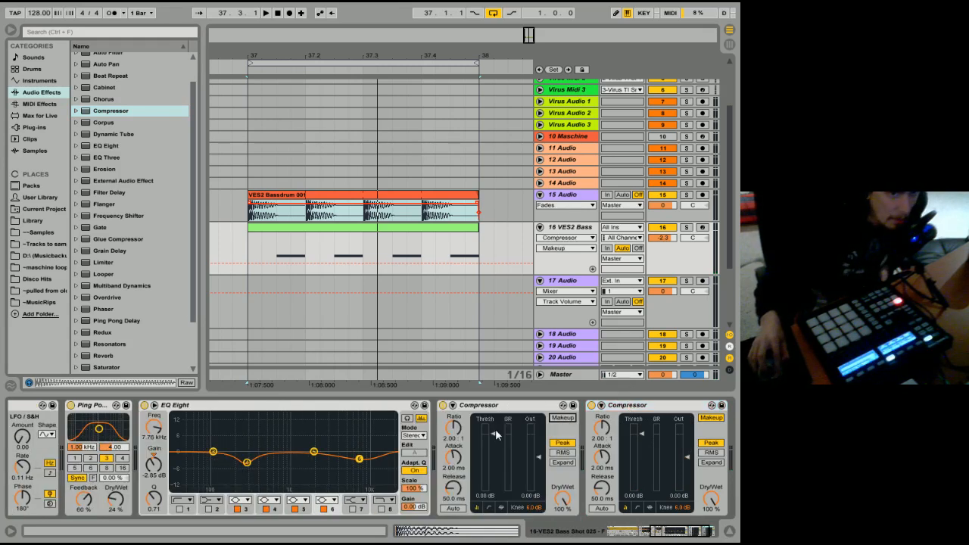
# - Turn off Makeup on the first Compressor and lower its threshold to -8.31 dB, checking the result in playback
pyautogui.moveTo(495, 429); pyautogui.dragTo(495, 434)
pyautogui.press('space')
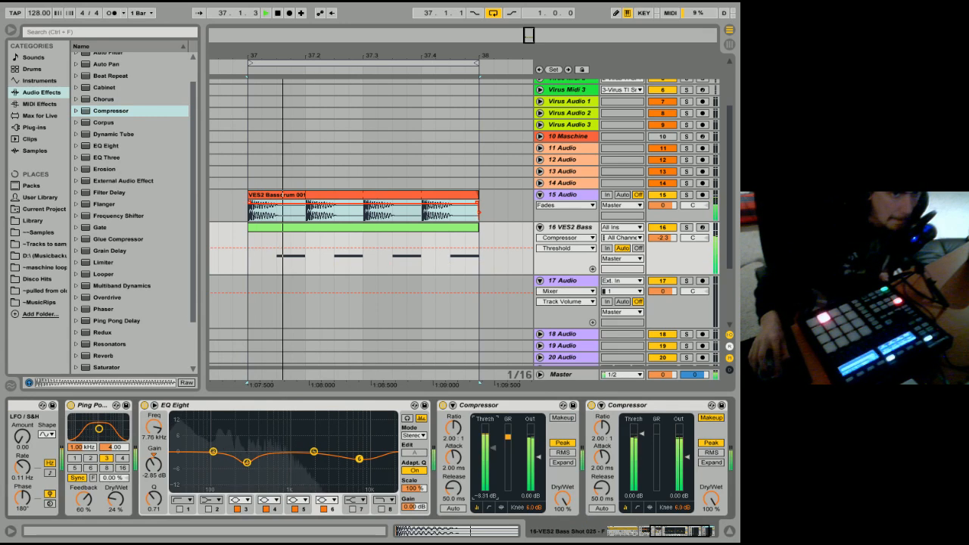
pyautogui.press('space')
# - Enable sidechaining on the second Compressor with the kick track 15-Audio as its source
pyautogui.click(600, 405)
pyautogui.click(610, 417)
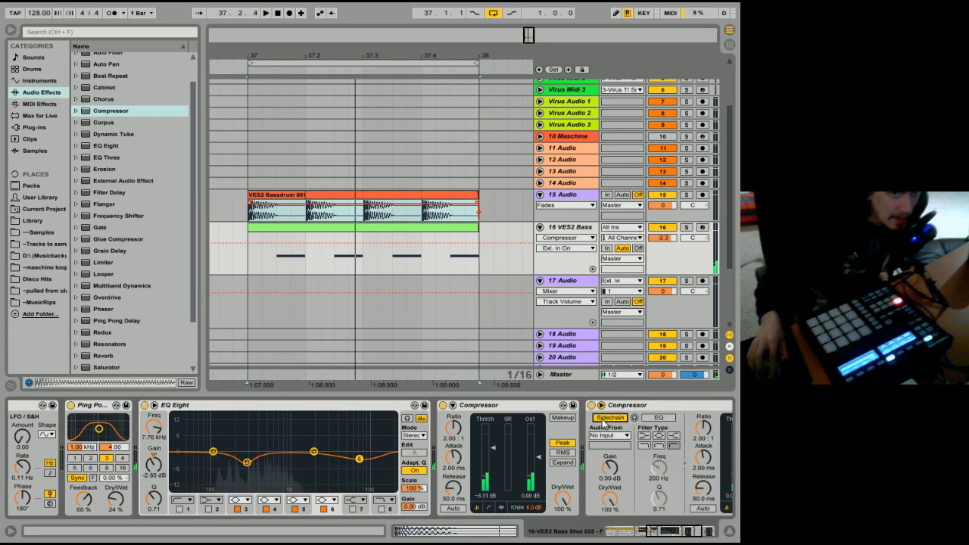
pyautogui.click(615, 436)
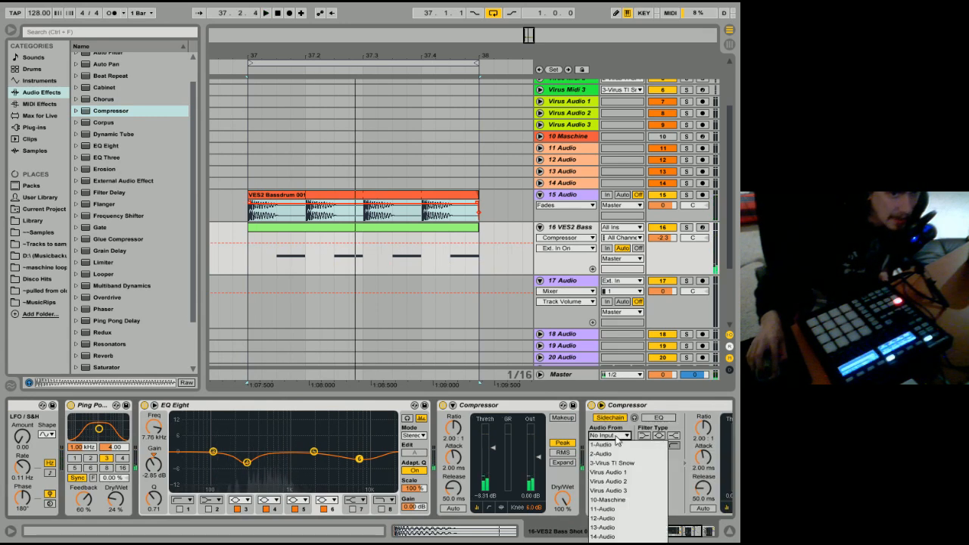
pyautogui.click(606, 543)
# - Set the sidechained Compressor's threshold to -19.2 dB and attack to 0.01 ms, using its activity view during playback
pyautogui.moveTo(674, 532); pyautogui.dragTo(688, 531)
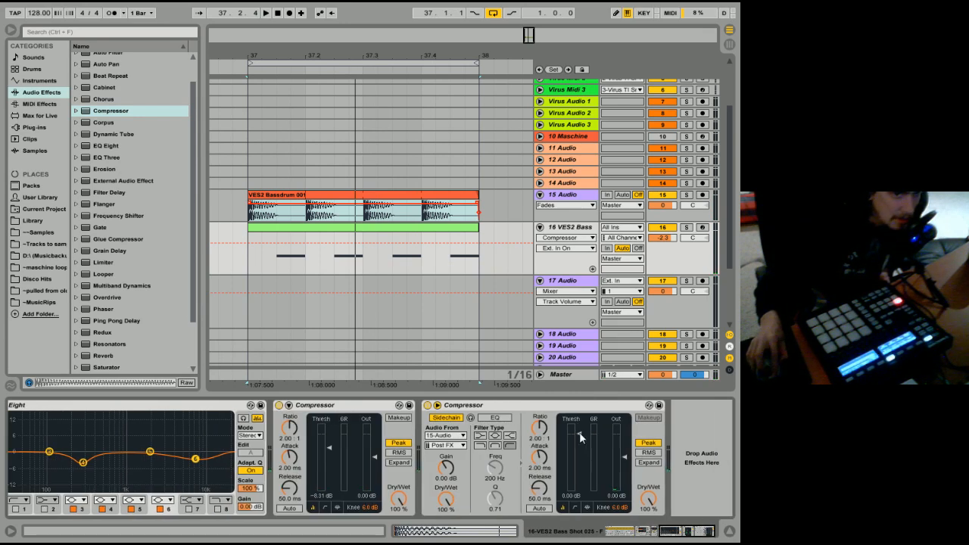
pyautogui.moveTo(580, 438); pyautogui.dragTo(580, 464)
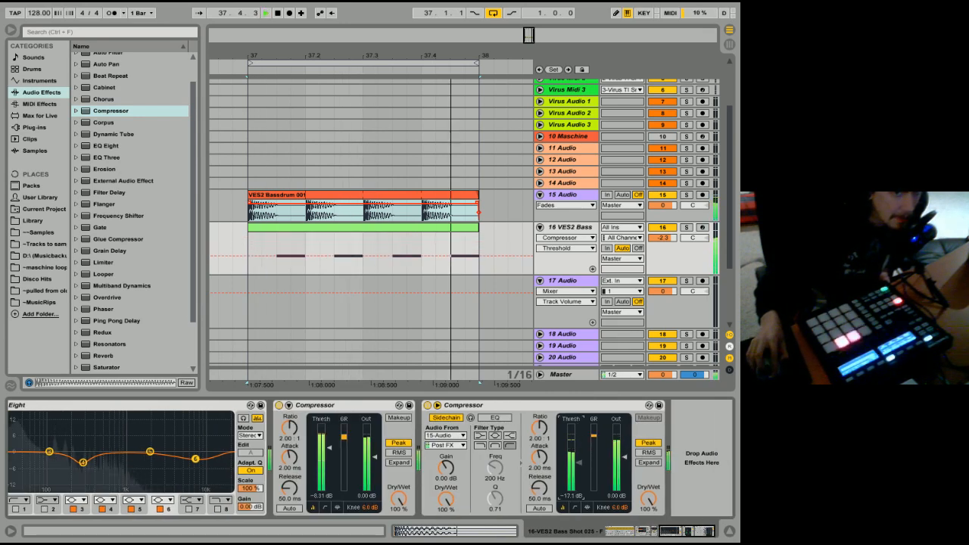
pyautogui.click(587, 507)
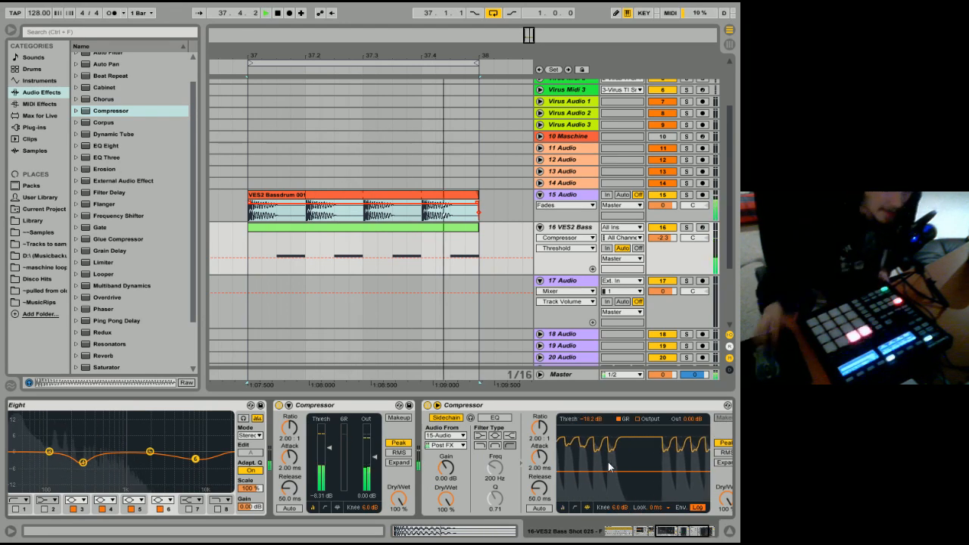
pyautogui.press('space')
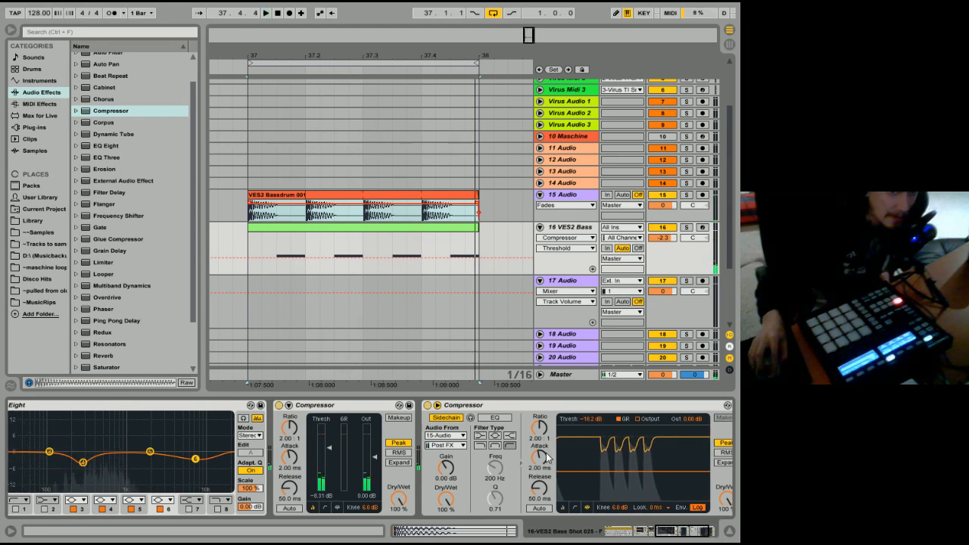
pyautogui.moveTo(548, 458); pyautogui.dragTo(580, 474)
pyautogui.press('space')
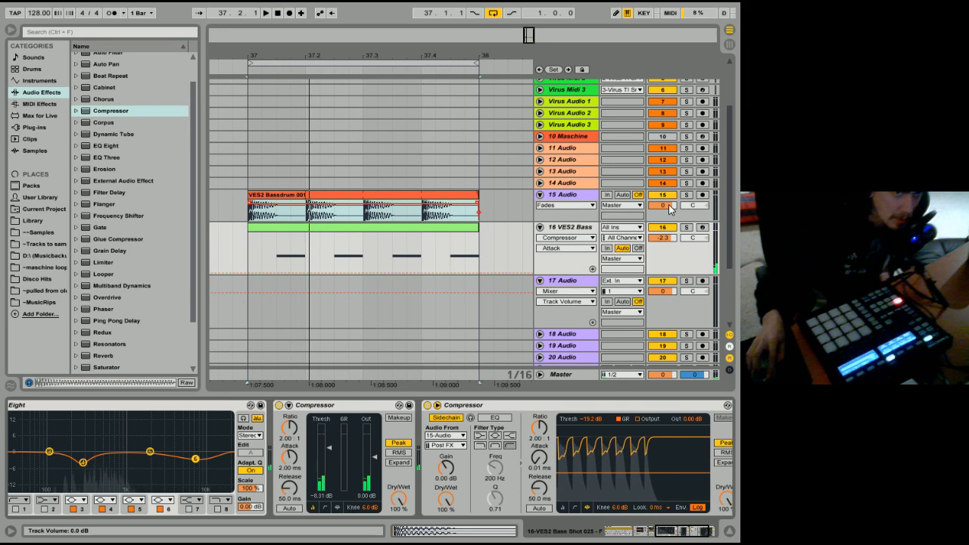
# - Set the kick track's volume to -1.7 dB and the bass track's volume to -0.7 dB during playback
pyautogui.moveTo(670, 209); pyautogui.dragTo(670, 216)
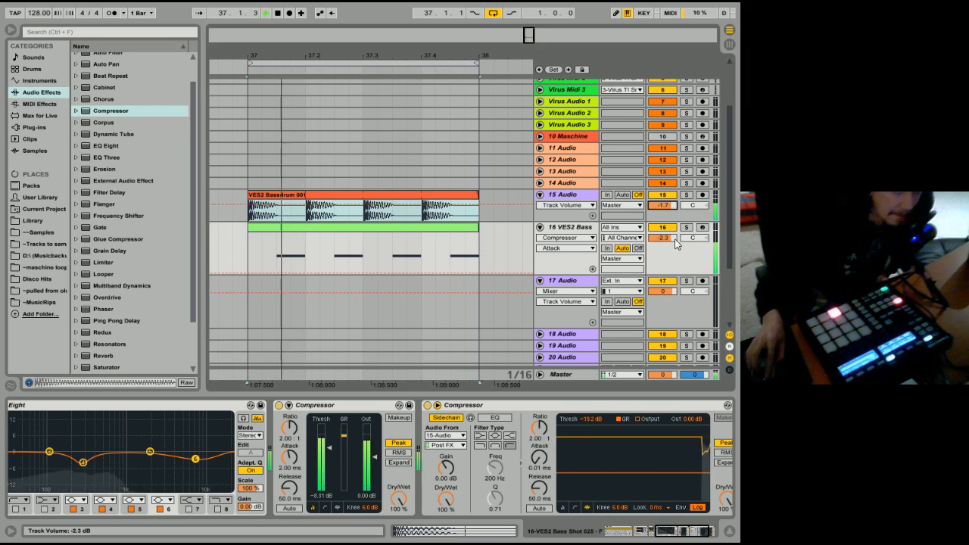
pyautogui.moveTo(675, 239); pyautogui.dragTo(674, 226)
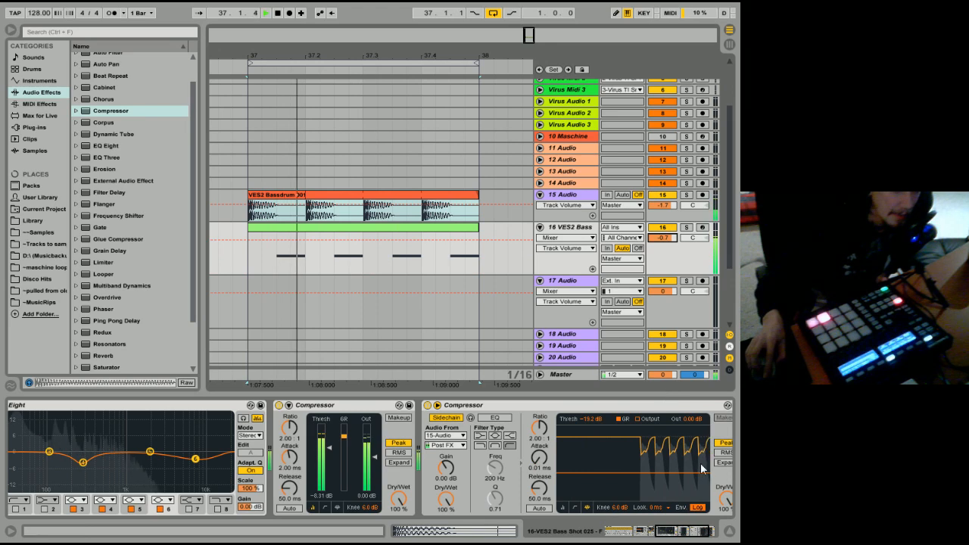
pyautogui.click(672, 534)
pyautogui.press('space')
# - Compare the bass with Ping Pong Delay temporarily bypassed during playback
pyautogui.moveTo(672, 536); pyautogui.dragTo(654, 533)
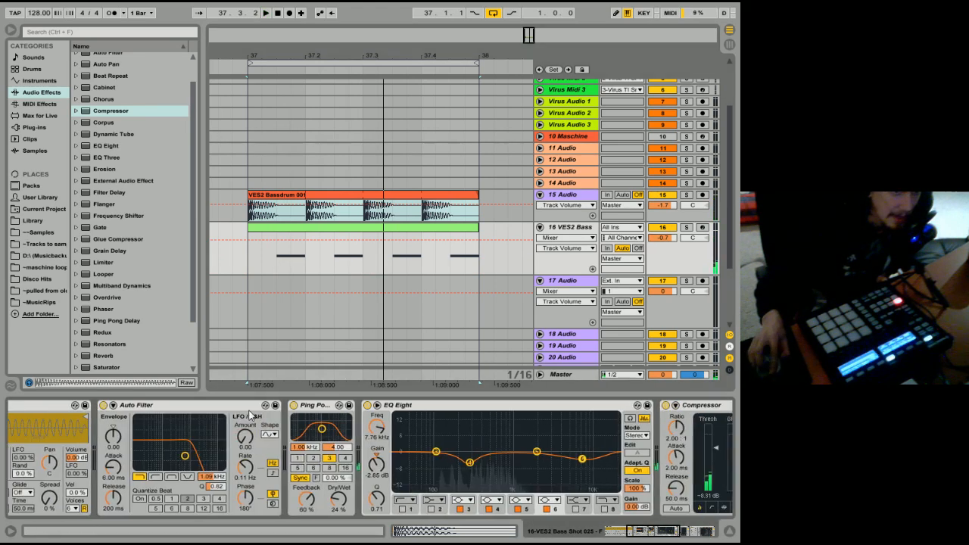
pyautogui.click(295, 405)
pyautogui.press('space')
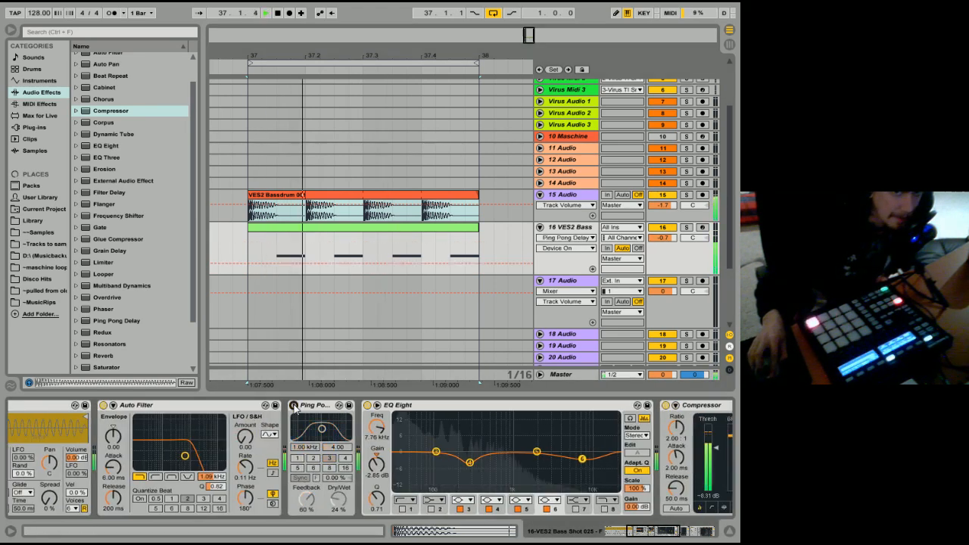
pyautogui.press('space')
# - Turn on Makeup on the first bass Compressor and compare its sound bypassed and active during playback
pyautogui.moveTo(658, 532); pyautogui.dragTo(692, 532)
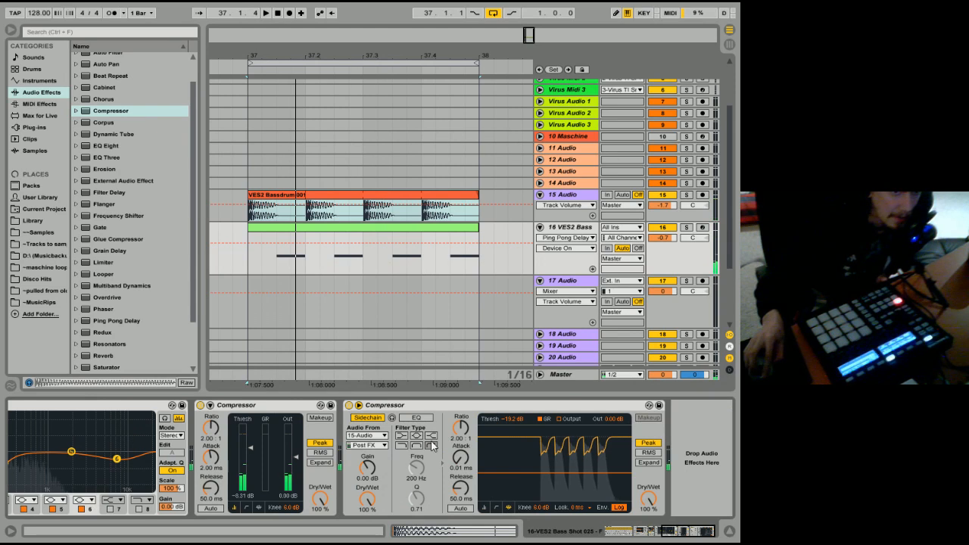
pyautogui.click(319, 418)
pyautogui.press('space')
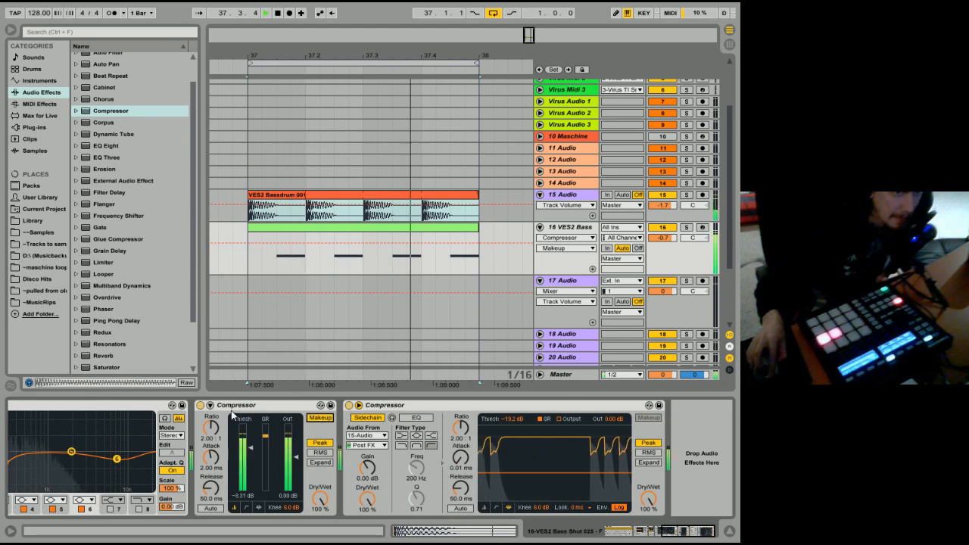
pyautogui.click(200, 405)
pyautogui.click(200, 405)
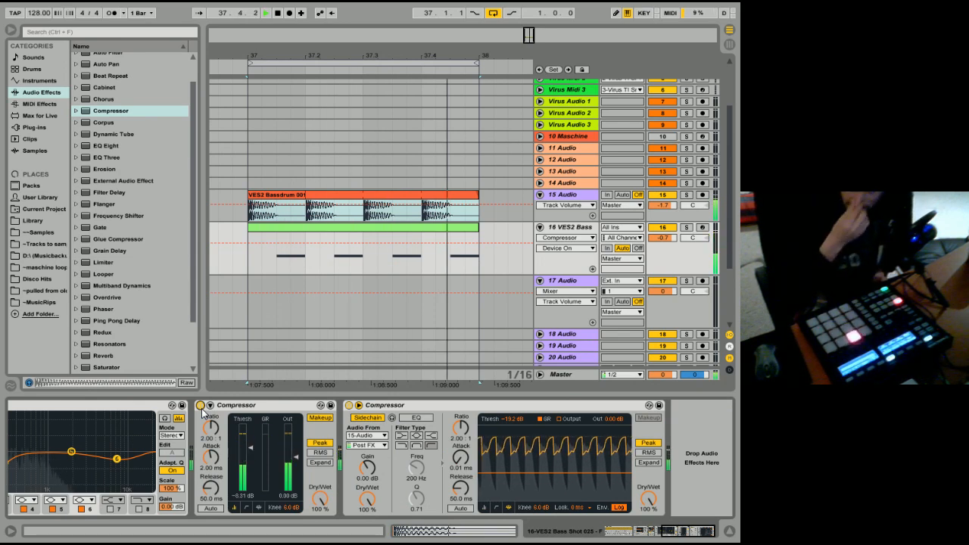
pyautogui.press('space')
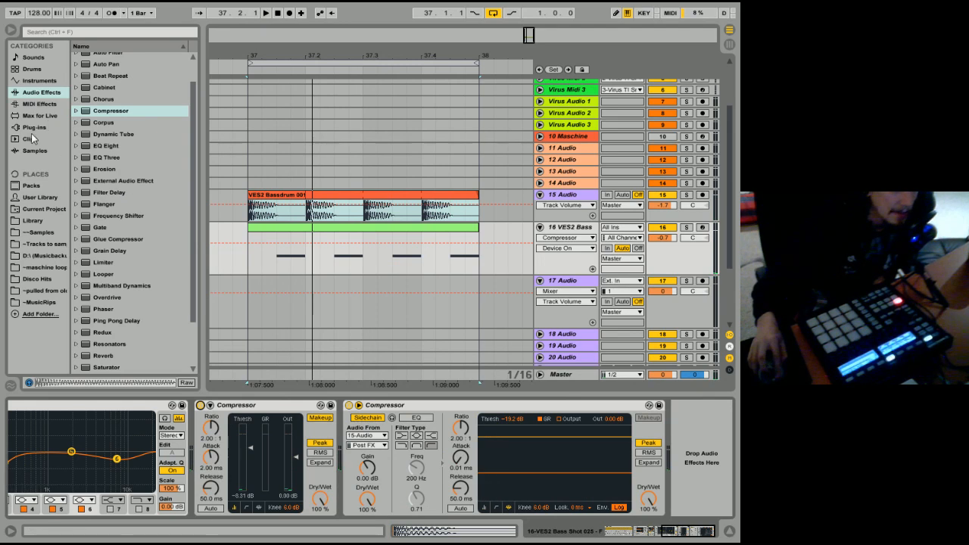
# - Browse the library's Vengeance Electroshock 2 pack to the VES2 Claps & Snares folder and preview sample 003
pyautogui.click(33, 221)
pyautogui.moveTo(194, 163); pyautogui.dragTo(195, 133)
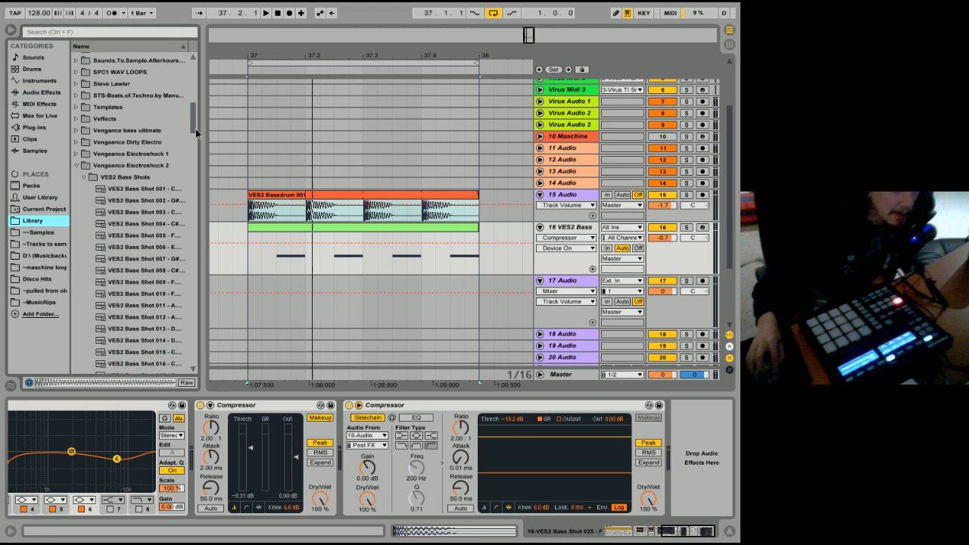
pyautogui.click(82, 177)
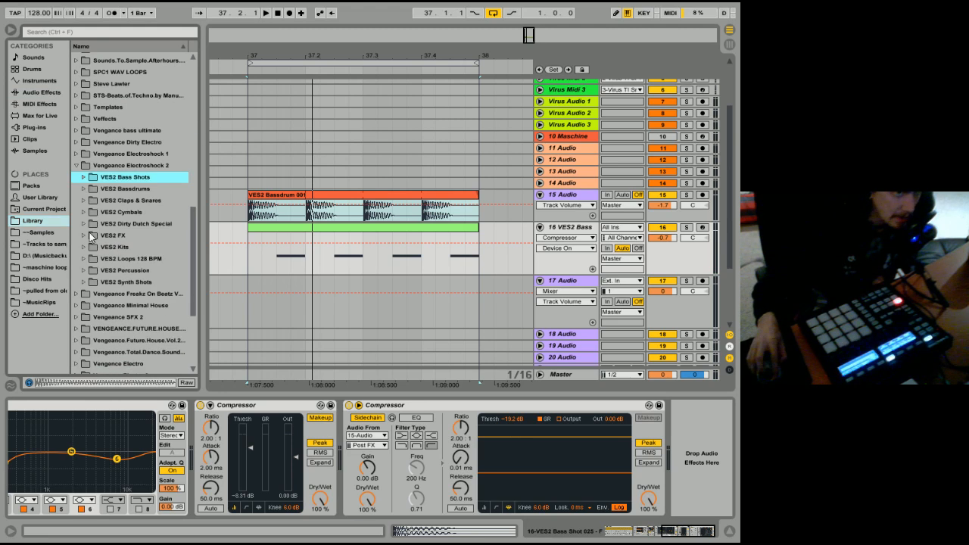
pyautogui.click(83, 201)
pyautogui.click(105, 236)
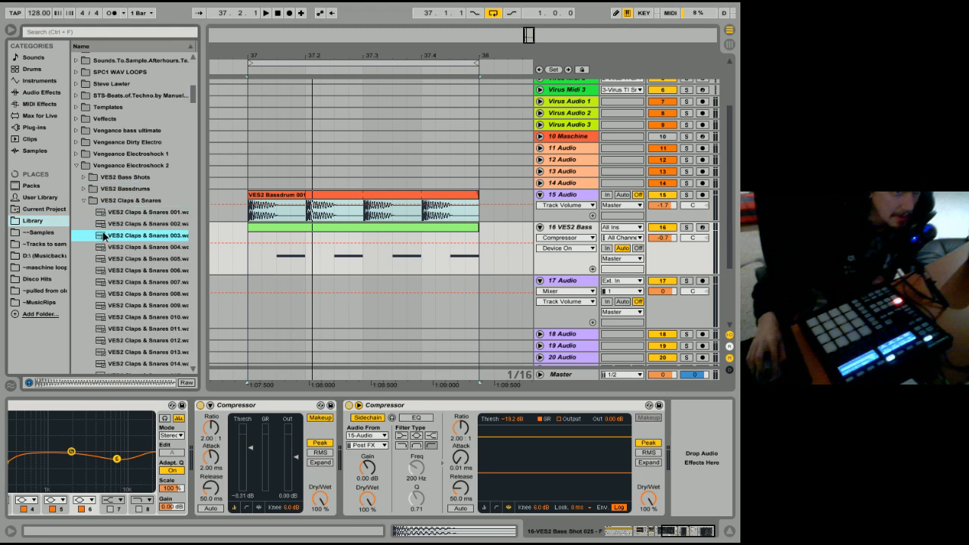
# - Place VES2 Claps & Snares 003 on track 17 at beat 2 of bar 37 and duplicate it to beat 4
pyautogui.moveTo(110, 237); pyautogui.dragTo(362, 292)
pyautogui.click(364, 311)
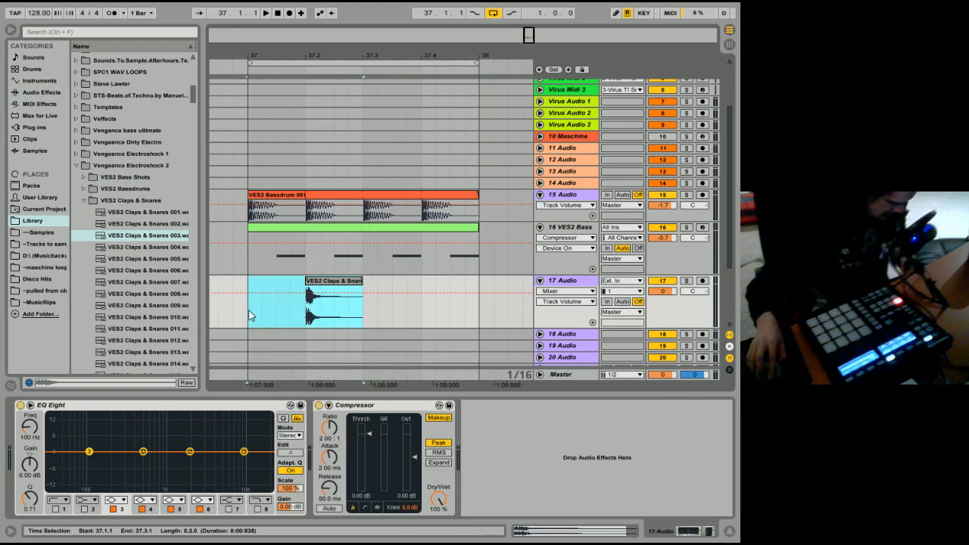
pyautogui.hotkey('ctrl', 'd')
pyautogui.click(247, 290)
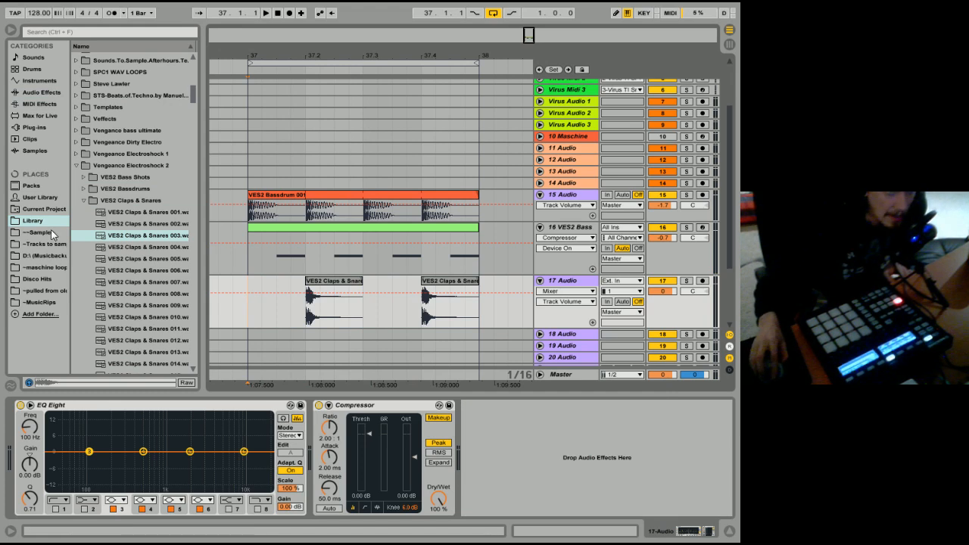
# - Open the VES2 Closed Hihat folder within VES2 Cymbals and preview closed hi-hat samples
pyautogui.scroll(-2, 193, 286)
pyautogui.scroll(-3, 194, 286)
pyautogui.scroll(3, 191, 106)
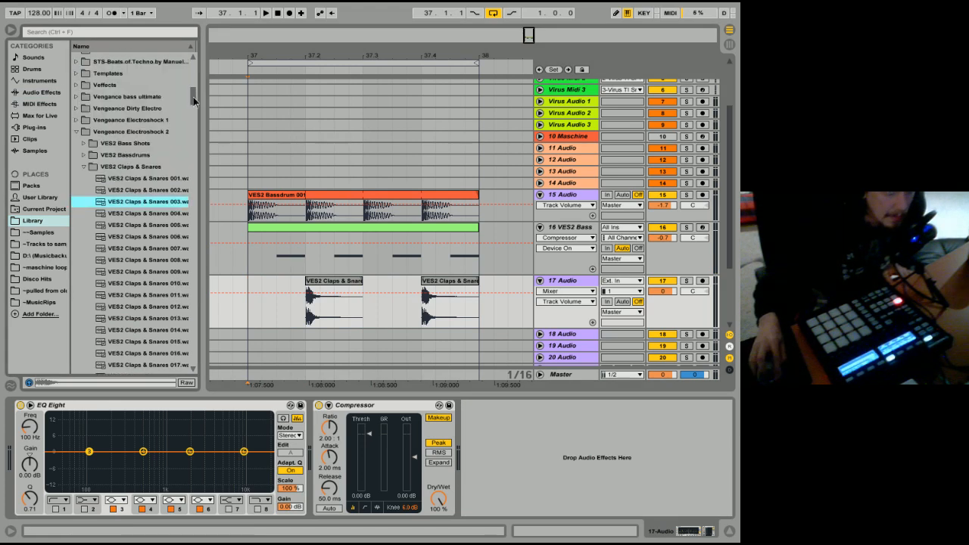
pyautogui.click(85, 166)
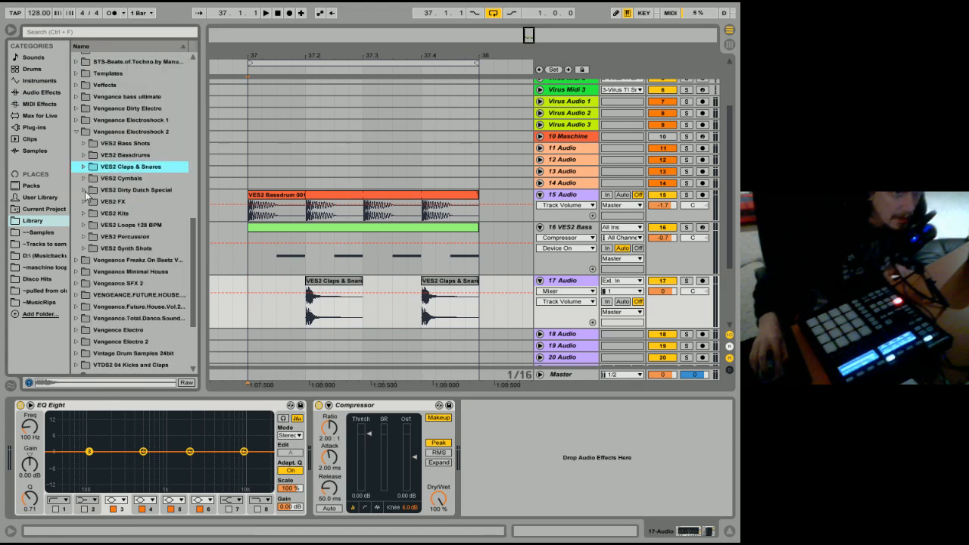
pyautogui.click(84, 179)
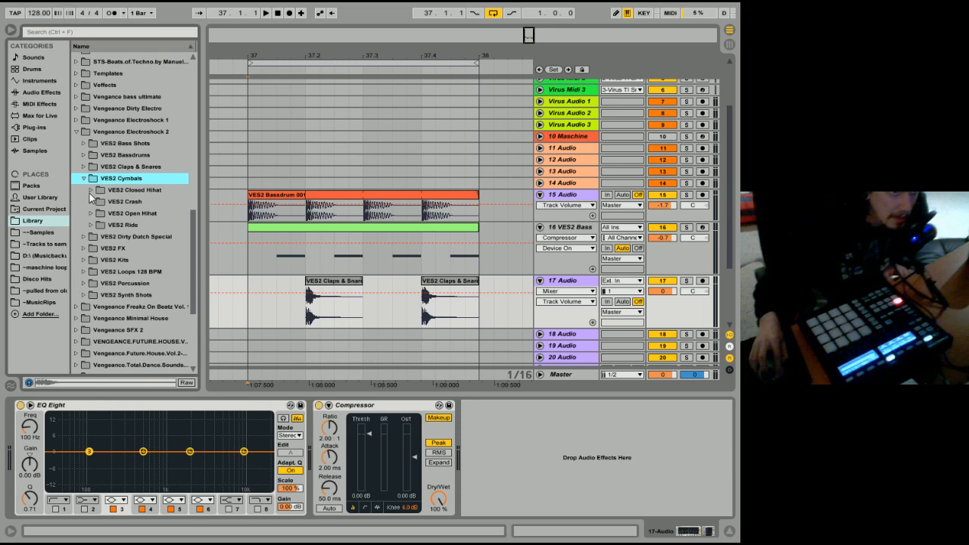
pyautogui.click(90, 190)
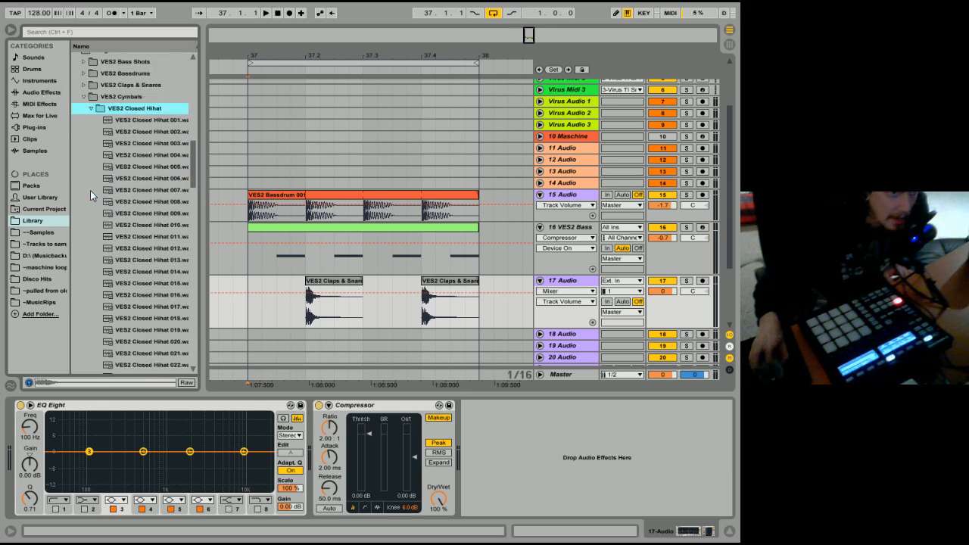
pyautogui.click(127, 237)
pyautogui.click(123, 260)
# - Place VES2 Closed Hihat 016 on track 18 at the first offbeat and duplicate it to every offbeat of bar 37
pyautogui.moveTo(126, 243); pyautogui.dragTo(258, 336)
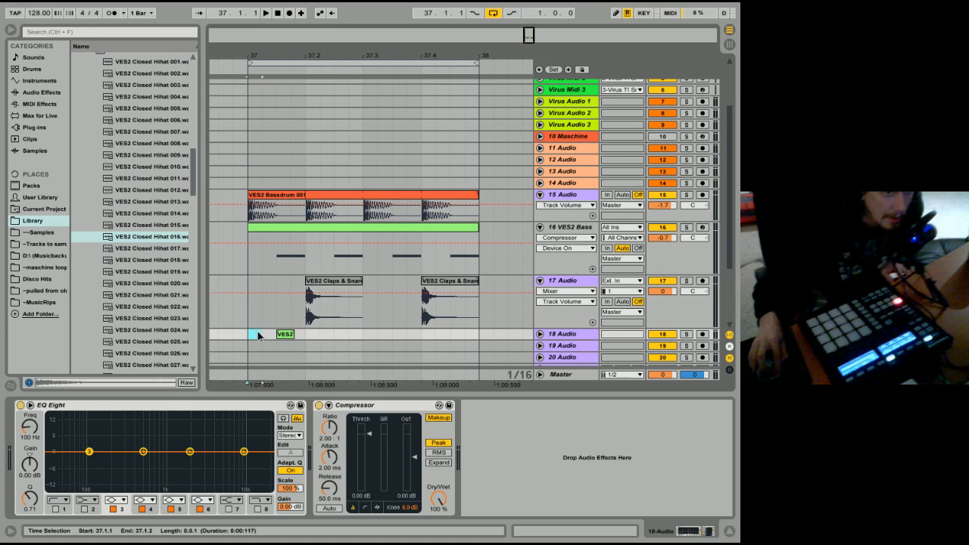
pyautogui.hotkey('ctrl', 'd')
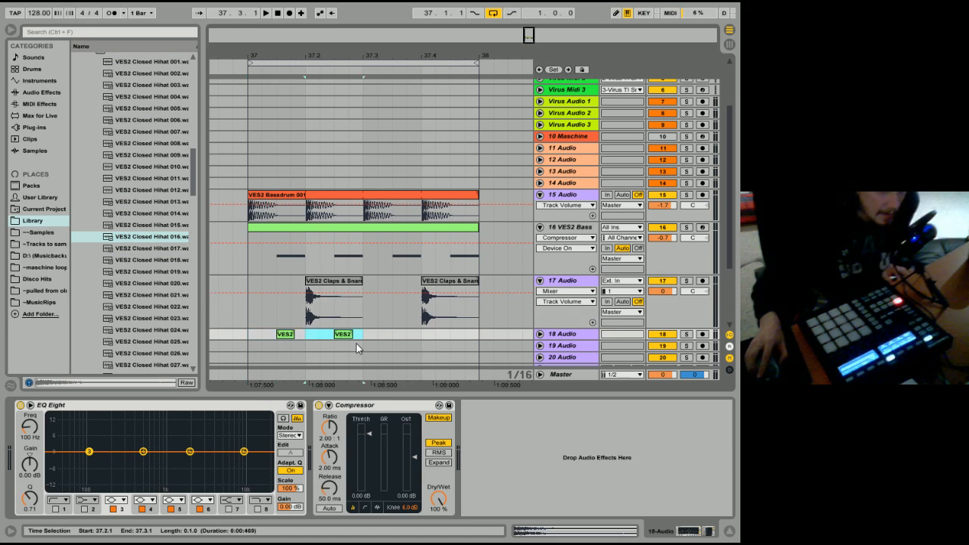
pyautogui.click(244, 293)
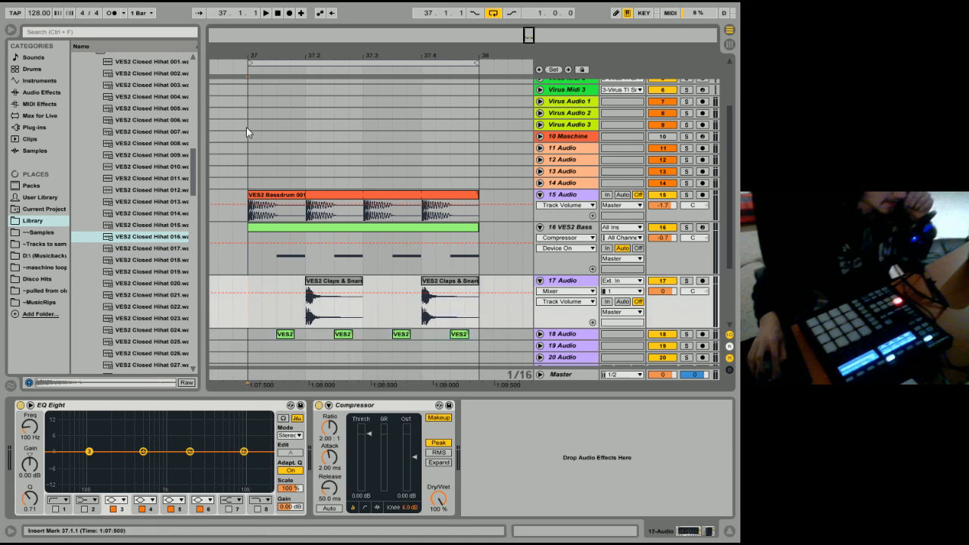
# - Play the bar 37 loop from its start and unfold track 18 to check the closed hi-hats against the claps
pyautogui.click(244, 66)
pyautogui.press('space')
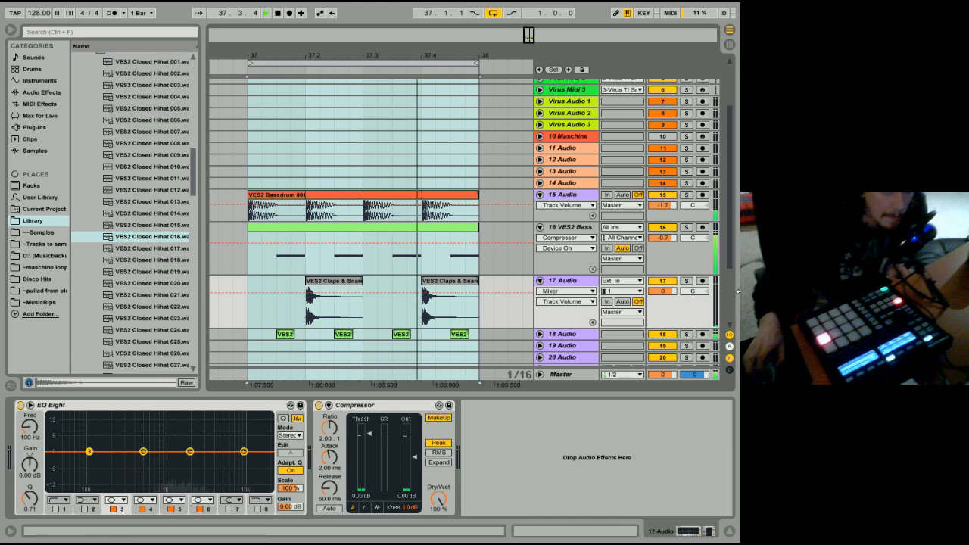
pyautogui.doubleClick(624, 337)
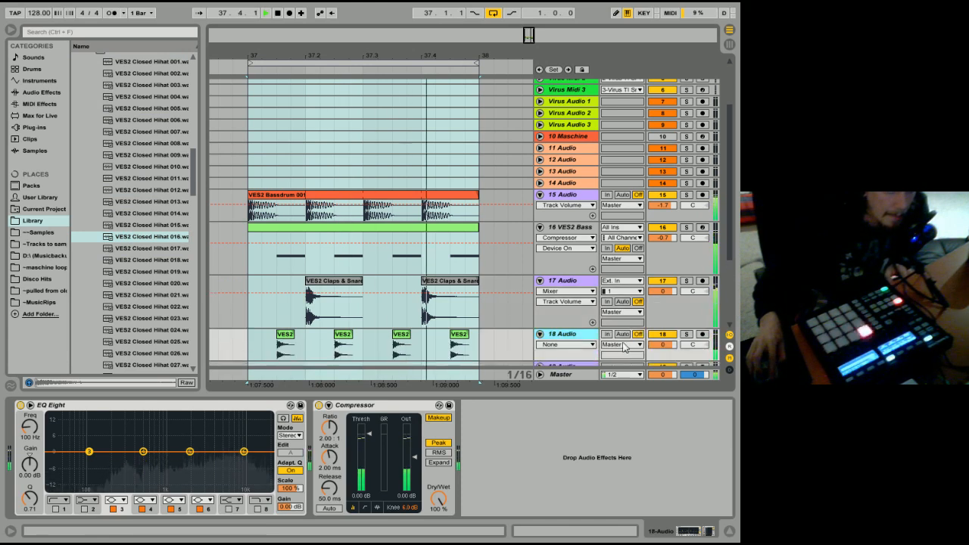
pyautogui.scroll(-3, 624, 347)
pyautogui.click(677, 235)
pyautogui.press('space')
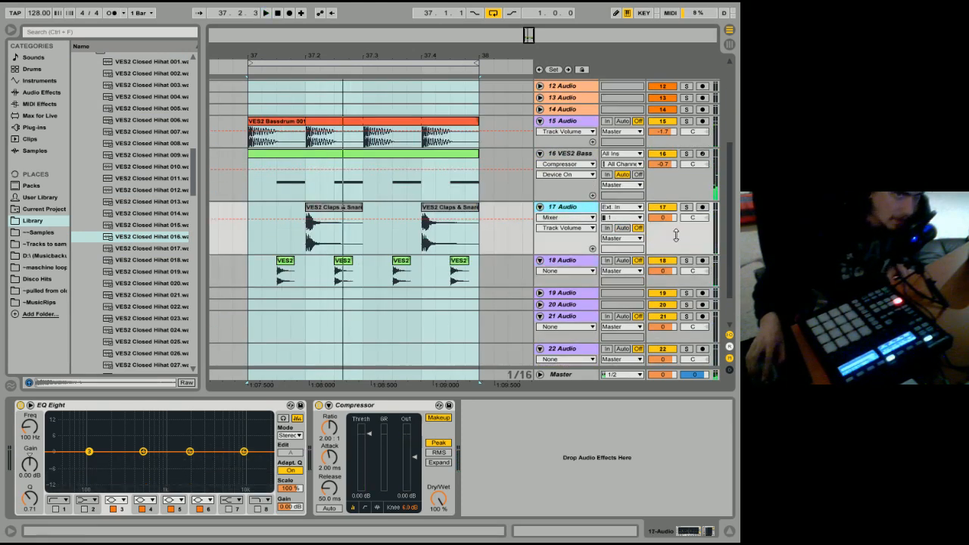
pyautogui.click(339, 209)
pyautogui.click(284, 269)
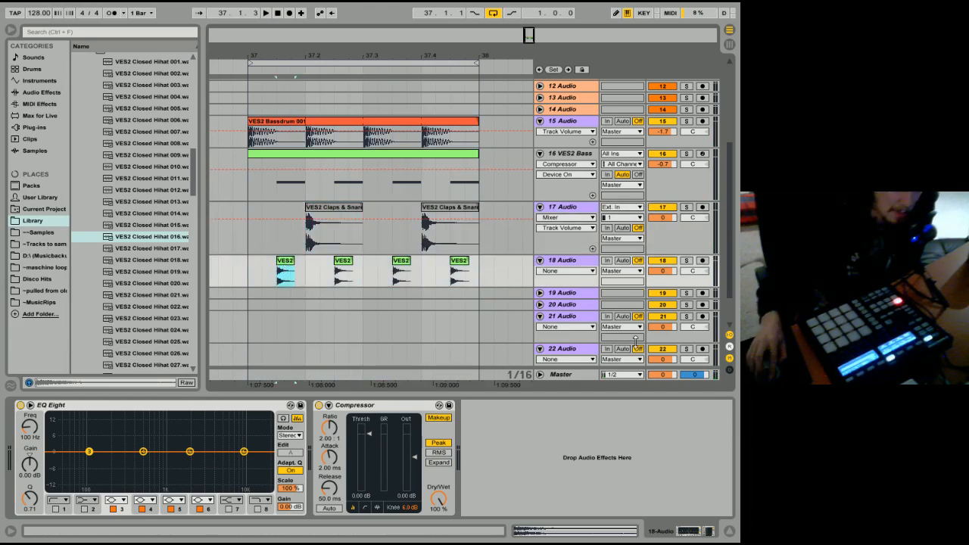
# - Insert a return track, enlarge it, and load the Reverb audio effect on it
pyautogui.rightClick(574, 374)
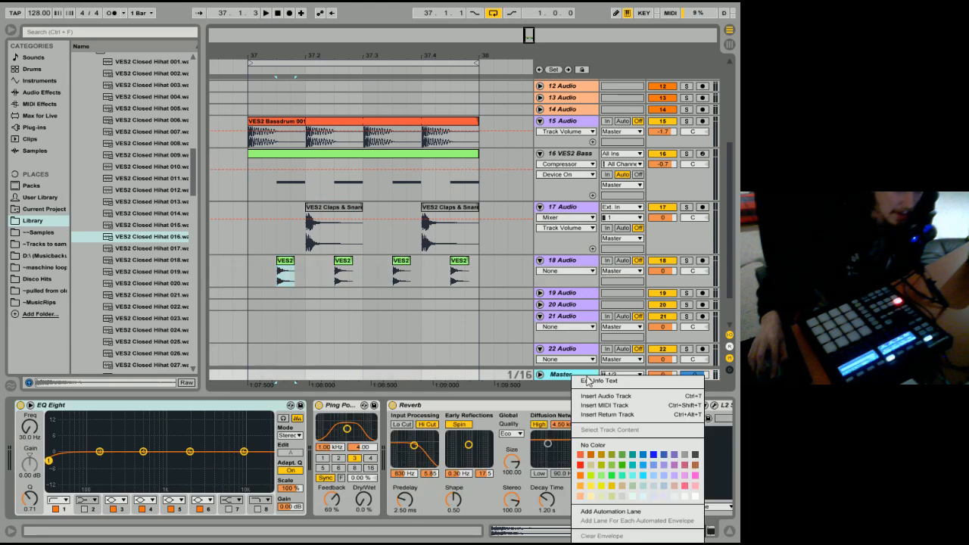
pyautogui.click(604, 415)
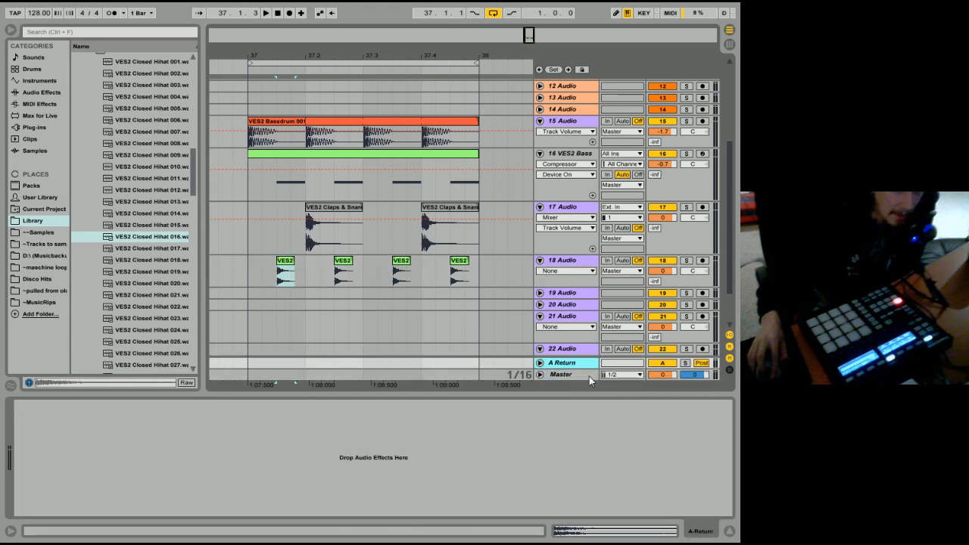
pyautogui.moveTo(587, 359); pyautogui.dragTo(590, 334)
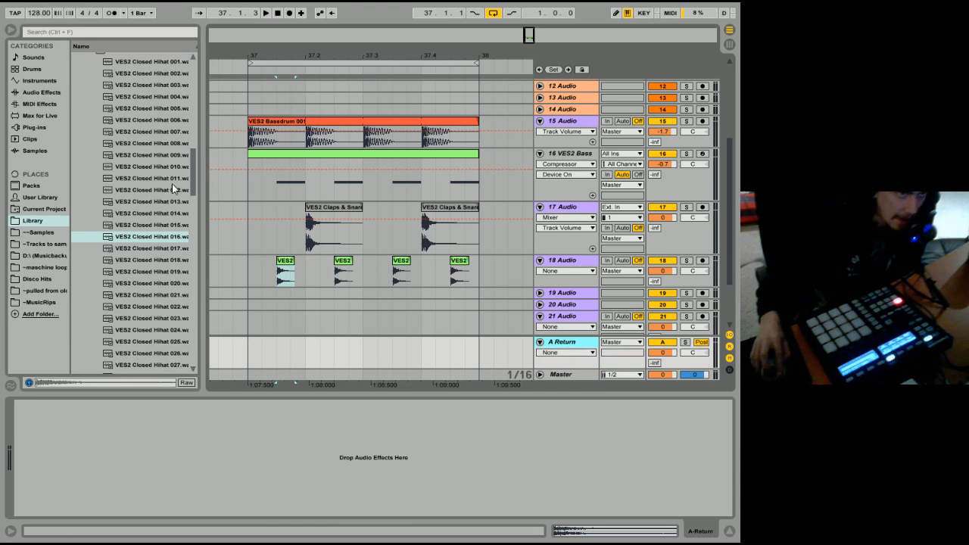
pyautogui.click(41, 93)
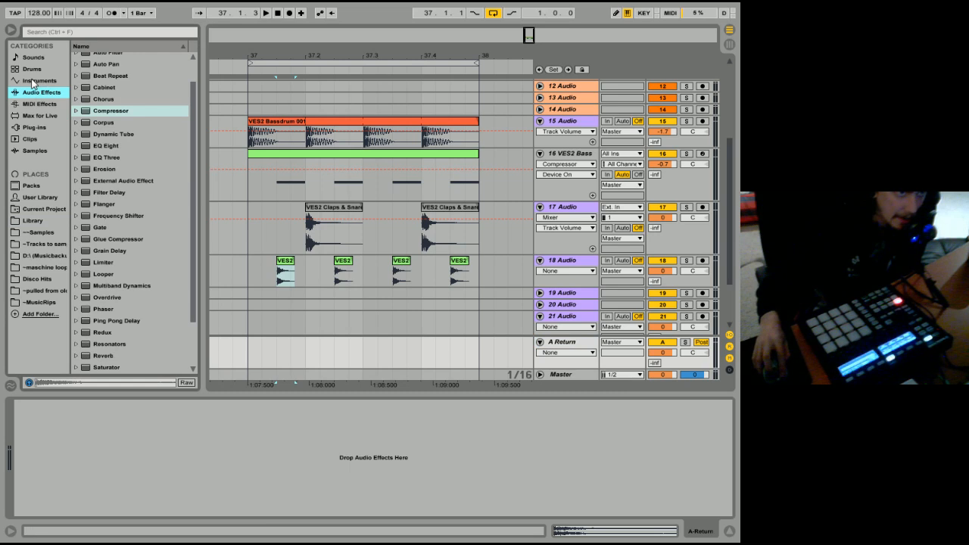
pyautogui.scroll(-2, 83, 250)
pyautogui.moveTo(97, 293); pyautogui.dragTo(152, 471)
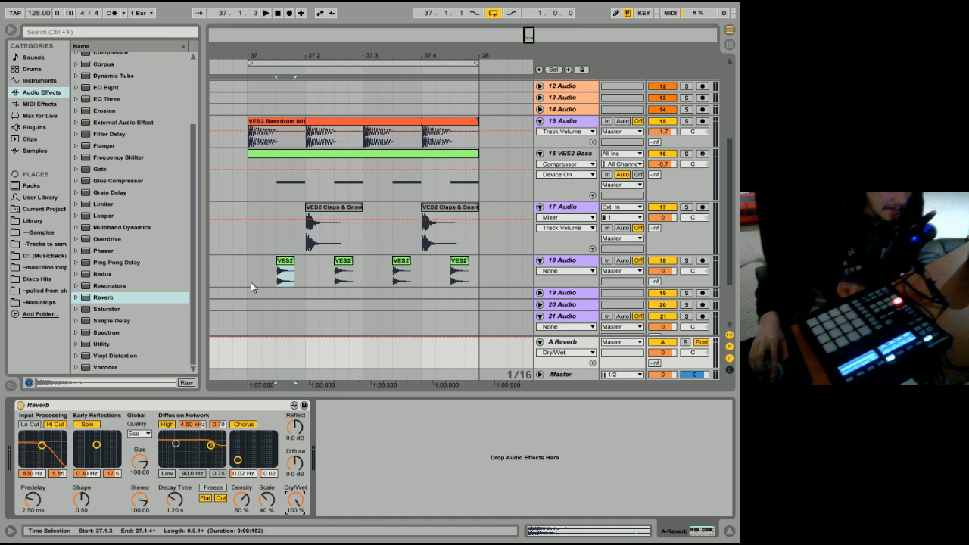
# - Solo the clap track 17 and raise its send to the Reverb return to about -2.5 dB while looping bar 37
pyautogui.moveTo(263, 218); pyautogui.dragTo(482, 245)
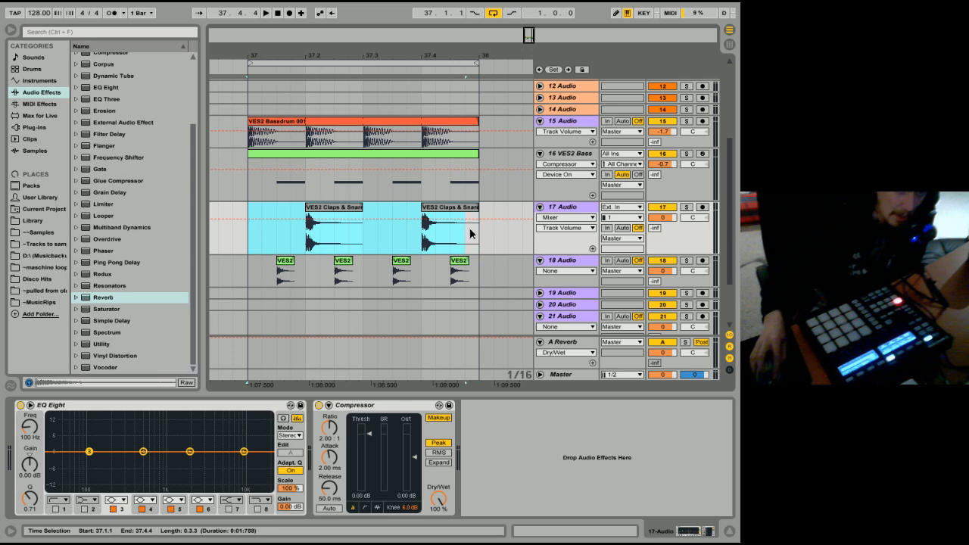
pyautogui.click(686, 207)
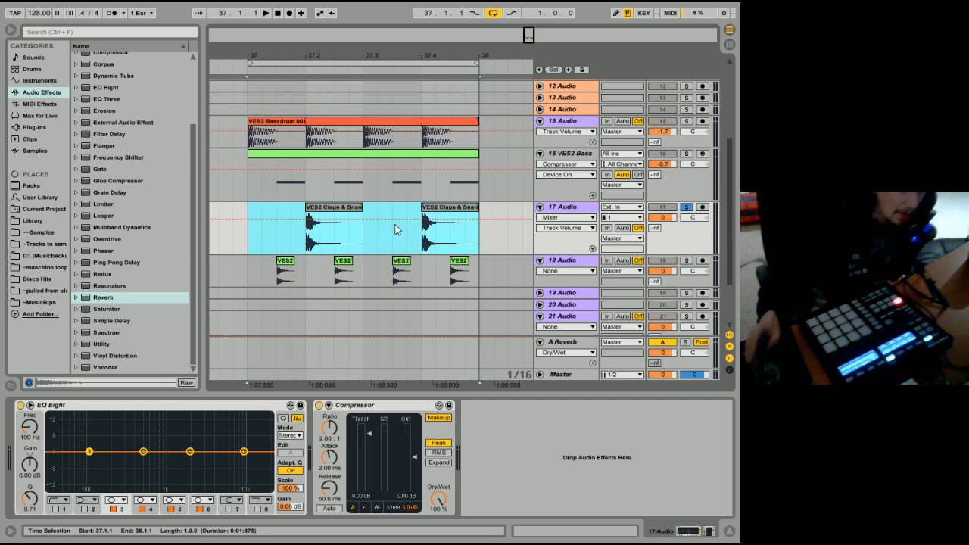
pyautogui.press('space')
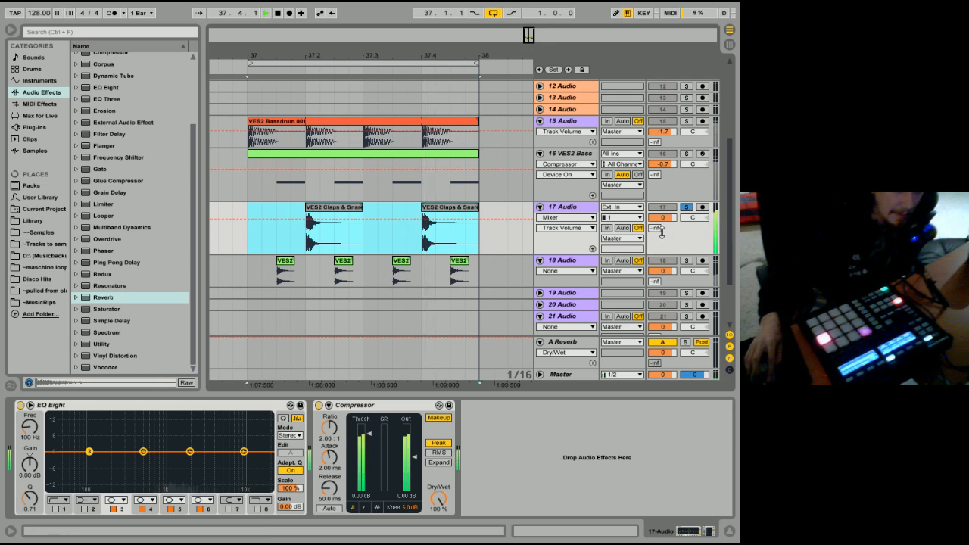
pyautogui.click(655, 229)
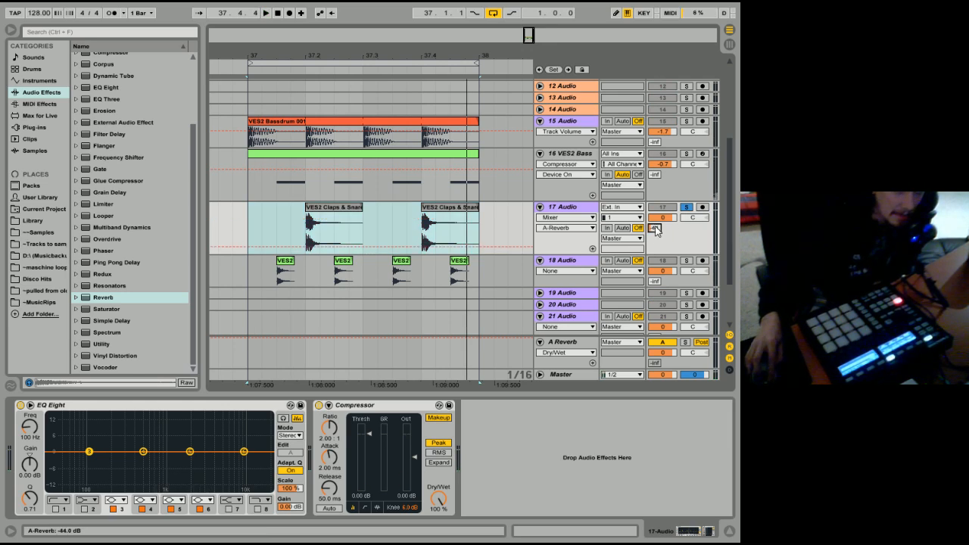
pyautogui.press('space')
pyautogui.moveTo(656, 227); pyautogui.dragTo(656, 215)
# - Set the return Reverb's decay time to 3.02 s and lower track 17's reverb send to about -15 dB
pyautogui.click(702, 342)
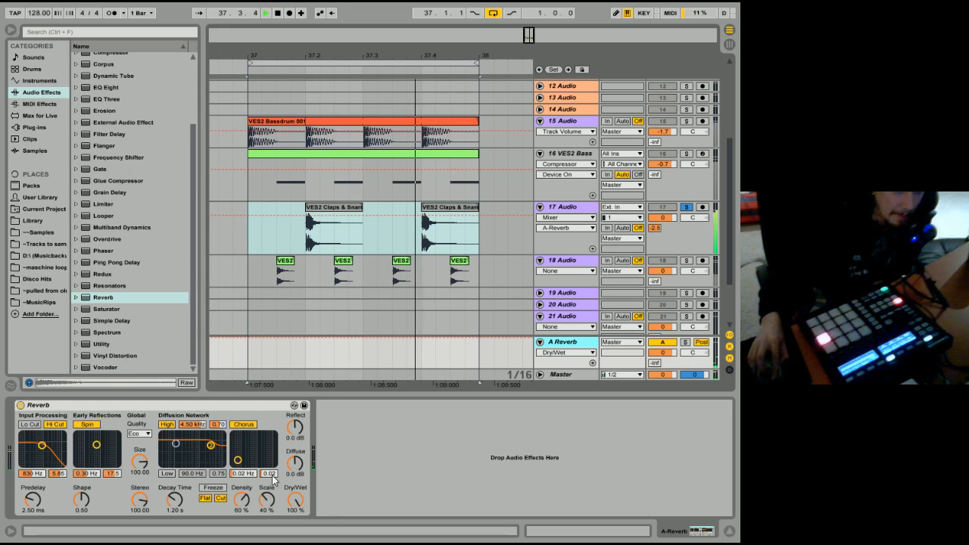
pyautogui.moveTo(179, 493); pyautogui.dragTo(179, 470)
pyautogui.press('space')
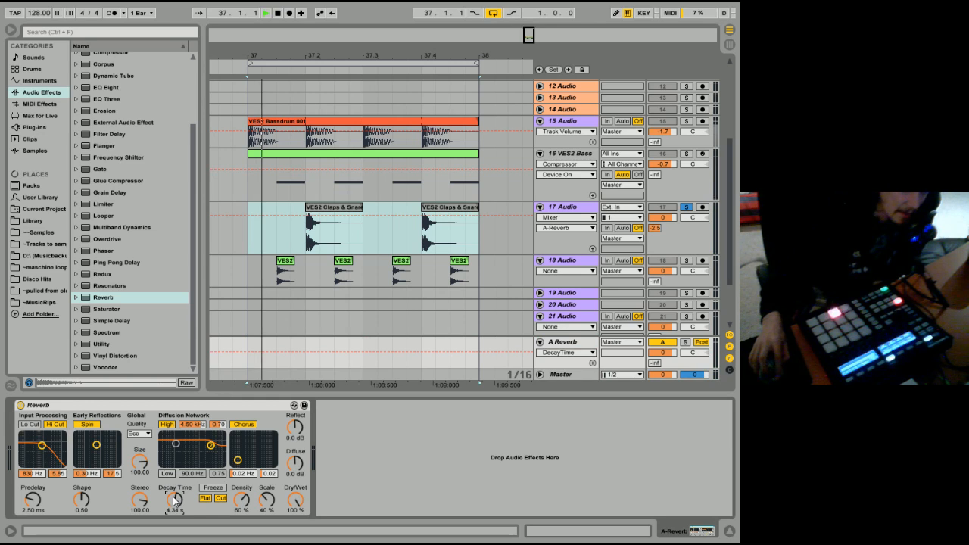
pyautogui.moveTo(177, 506); pyautogui.dragTo(177, 515)
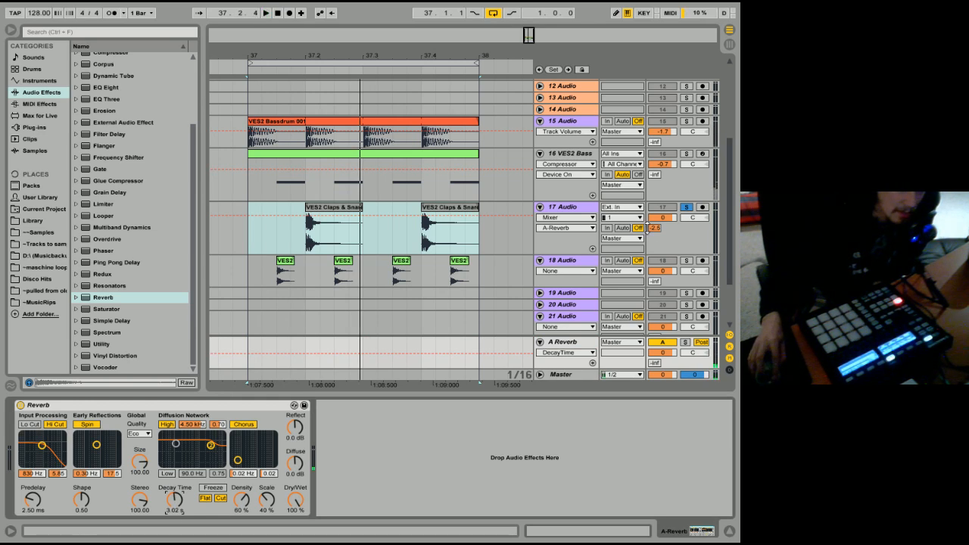
pyautogui.moveTo(652, 228); pyautogui.dragTo(653, 236)
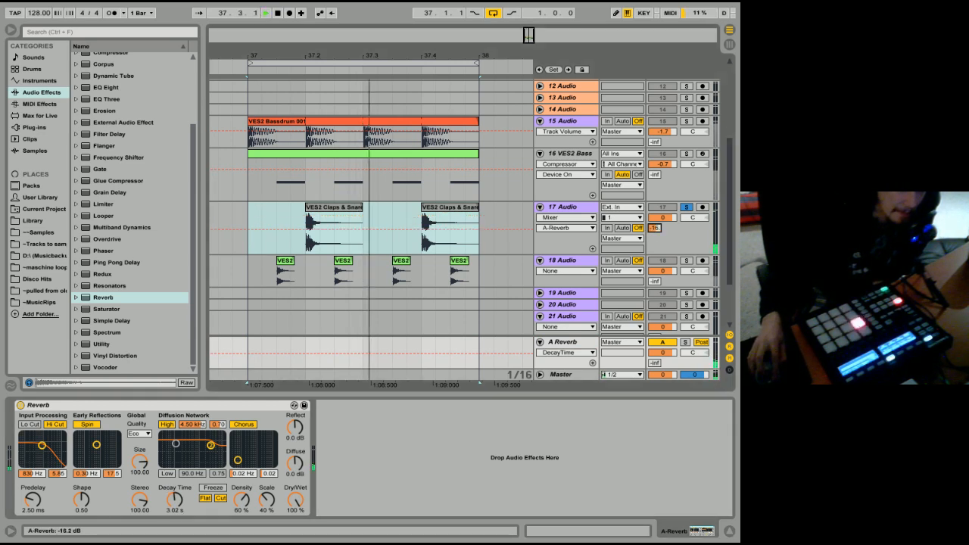
# - Solo the hi-hat track 18 and set its send to the Reverb return to about -21 dB
pyautogui.click(658, 281)
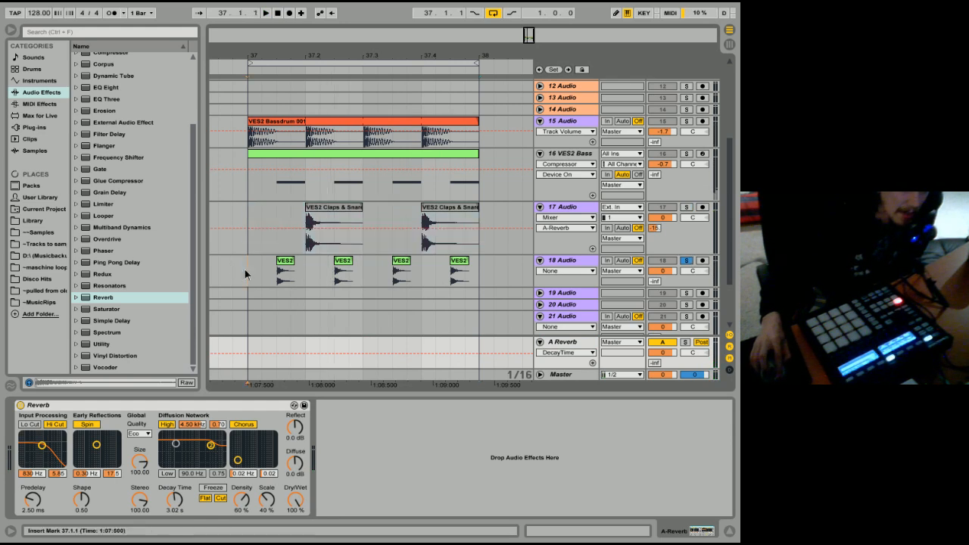
pyautogui.moveTo(657, 282)
pyautogui.mouseDown()
pyautogui.moveTo(657, 251)
pyautogui.moveTo(655, 284)
pyautogui.mouseUp()
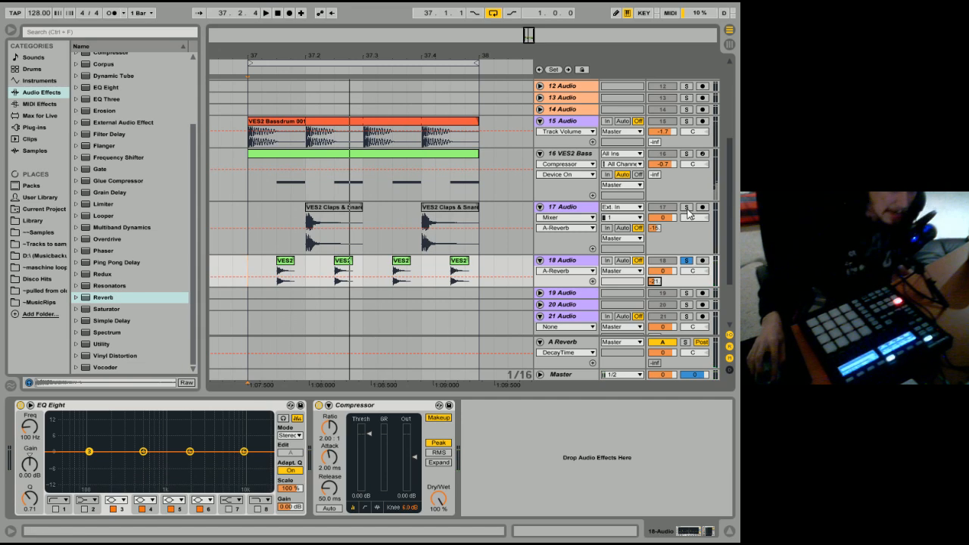
# - Play the soloed claps and hi-hats together, and pan track 17 to 4R and track 18 to 6L
pyautogui.click(248, 219)
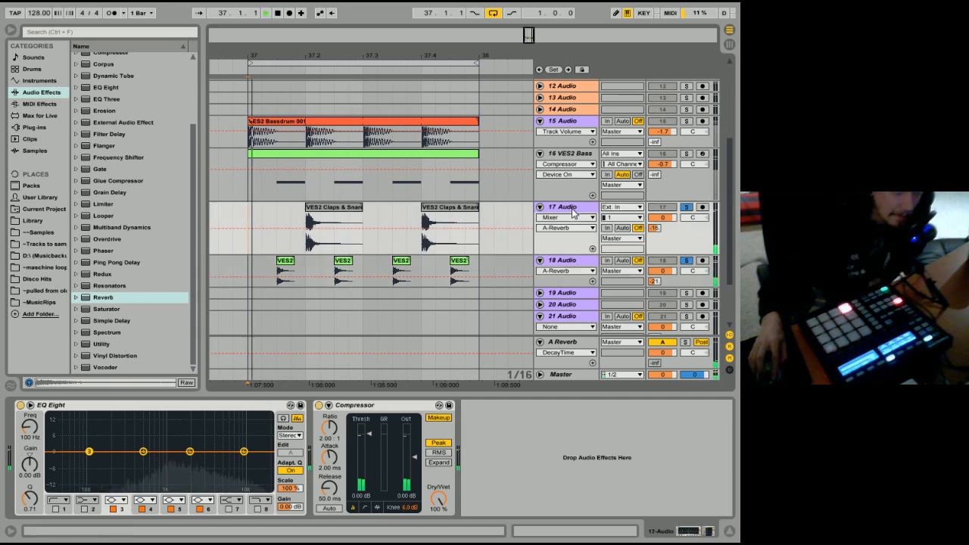
pyautogui.press('space')
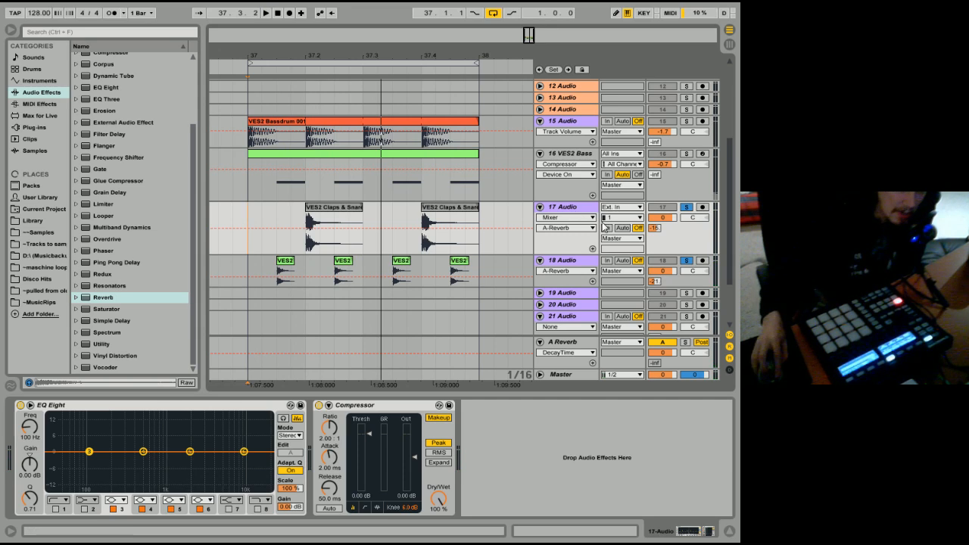
pyautogui.click(692, 217)
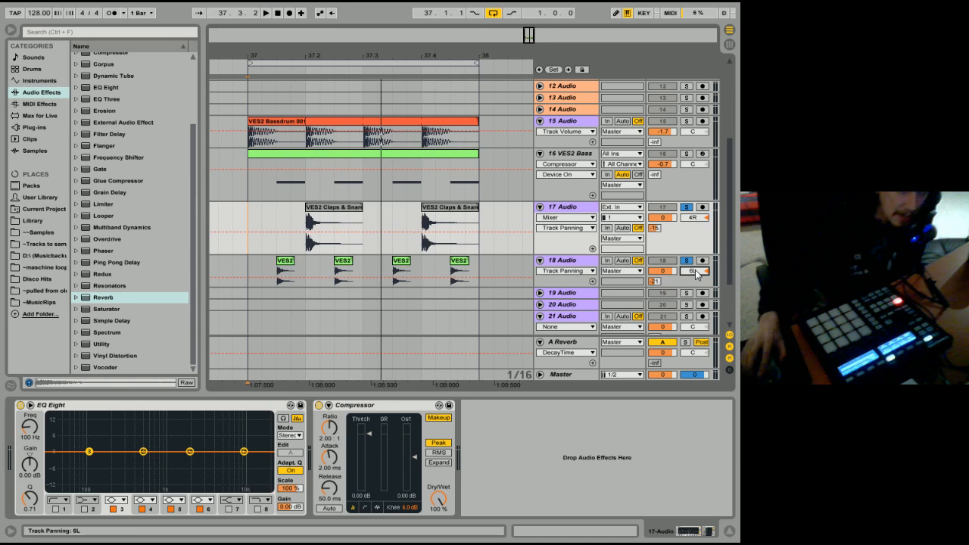
# - Select the clap and hi-hat tracks 17 and 18 and group them
pyautogui.click(578, 203)
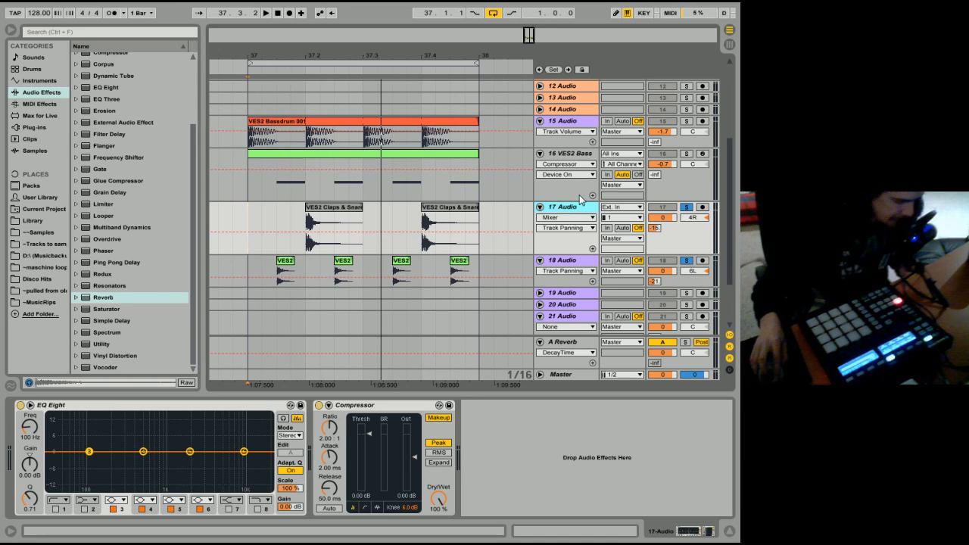
pyautogui.click(570, 261)
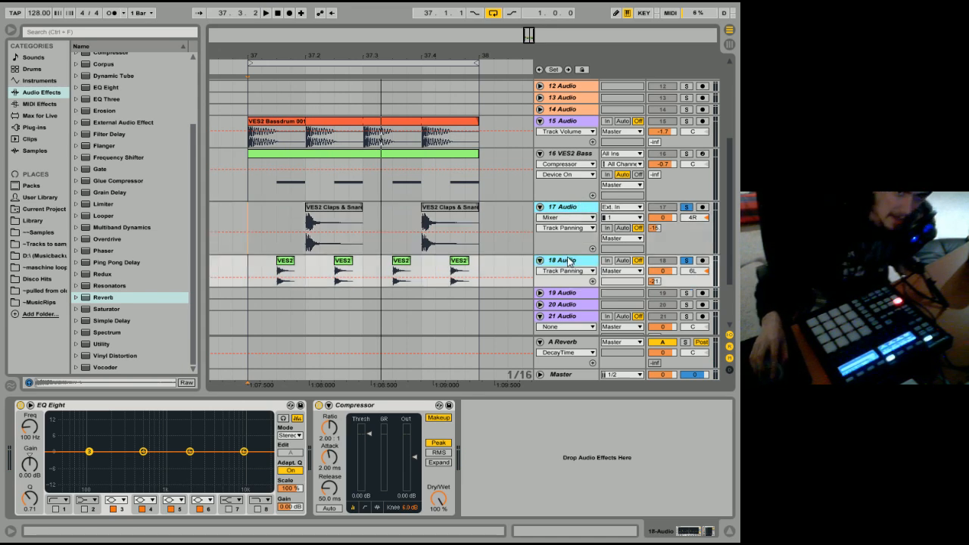
pyautogui.click(576, 207)
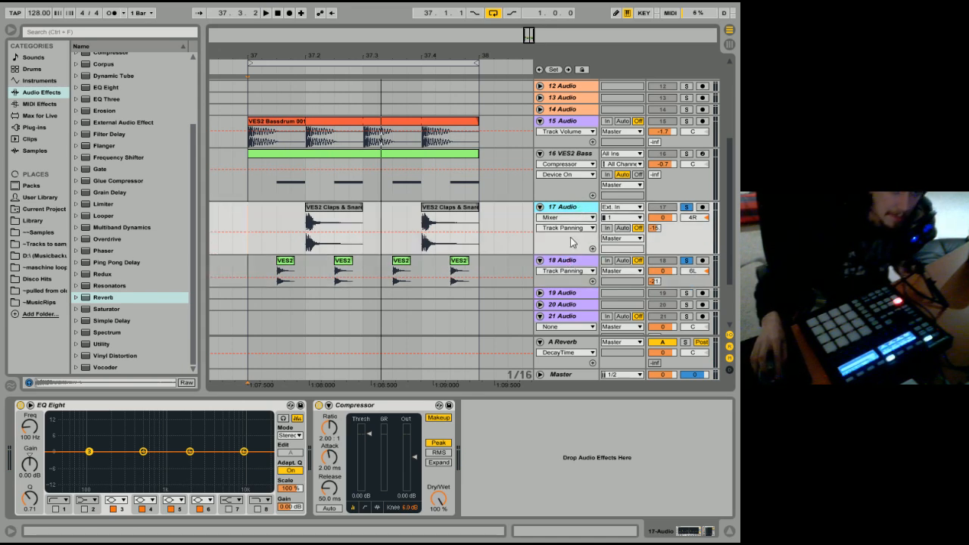
pyautogui.click(573, 259)
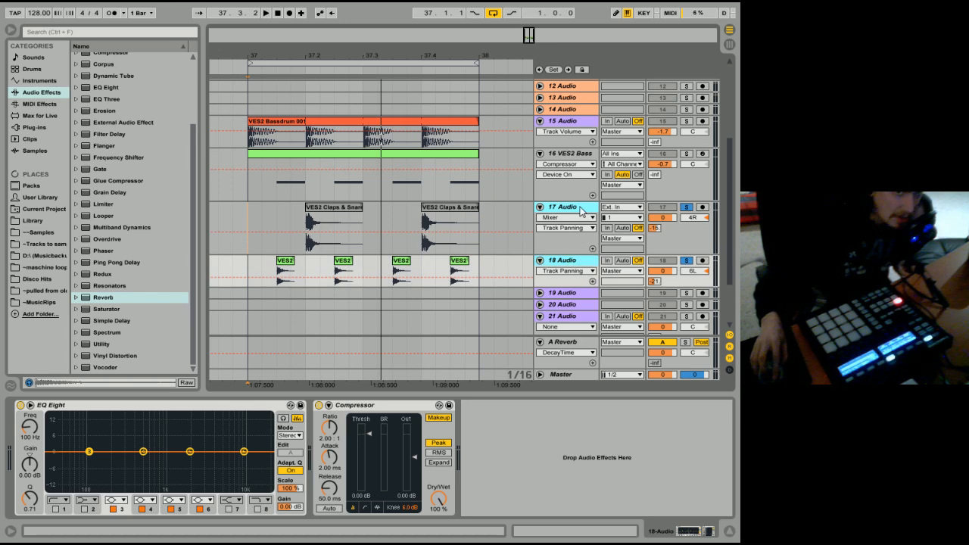
pyautogui.rightClick(581, 211)
pyautogui.click(614, 298)
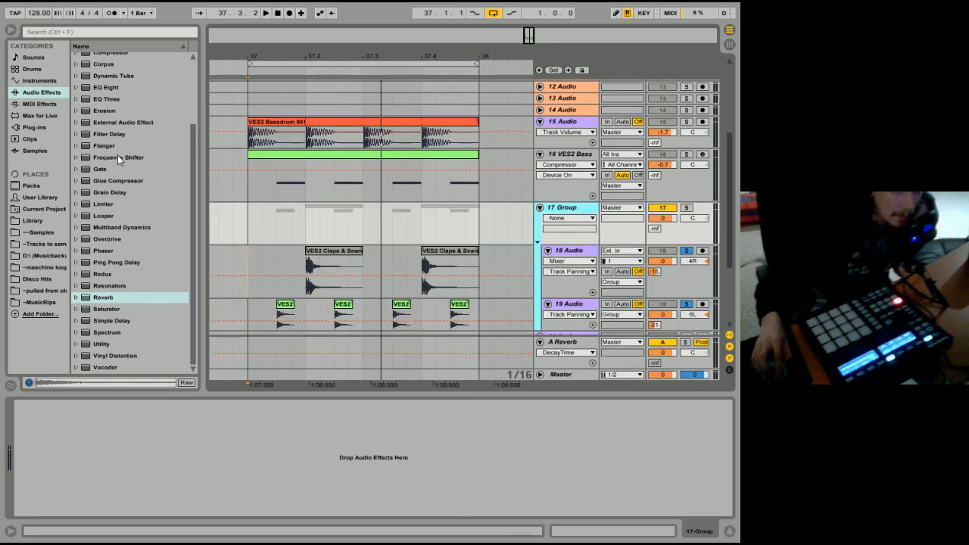
# - Add a Glue Compressor to the clap and hi-hat group and raise its ratio
pyautogui.moveTo(196, 212); pyautogui.dragTo(203, 143)
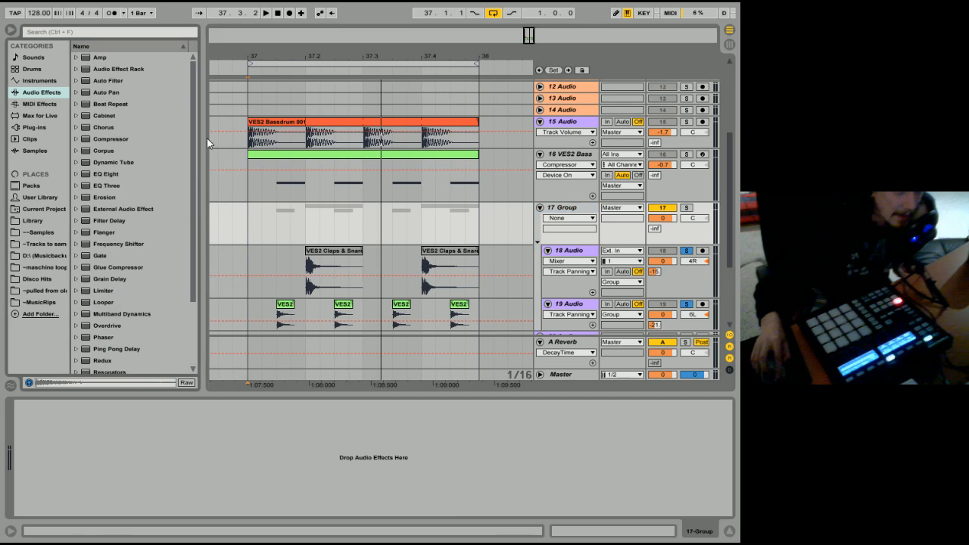
pyautogui.moveTo(126, 269)
pyautogui.mouseDown()
pyautogui.moveTo(139, 433)
pyautogui.moveTo(161, 430)
pyautogui.mouseUp()
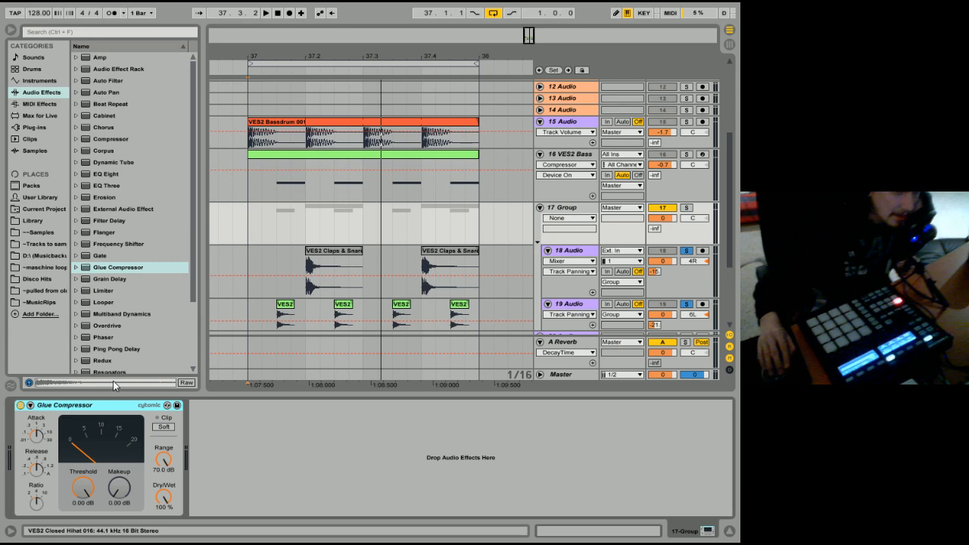
pyautogui.click(33, 511)
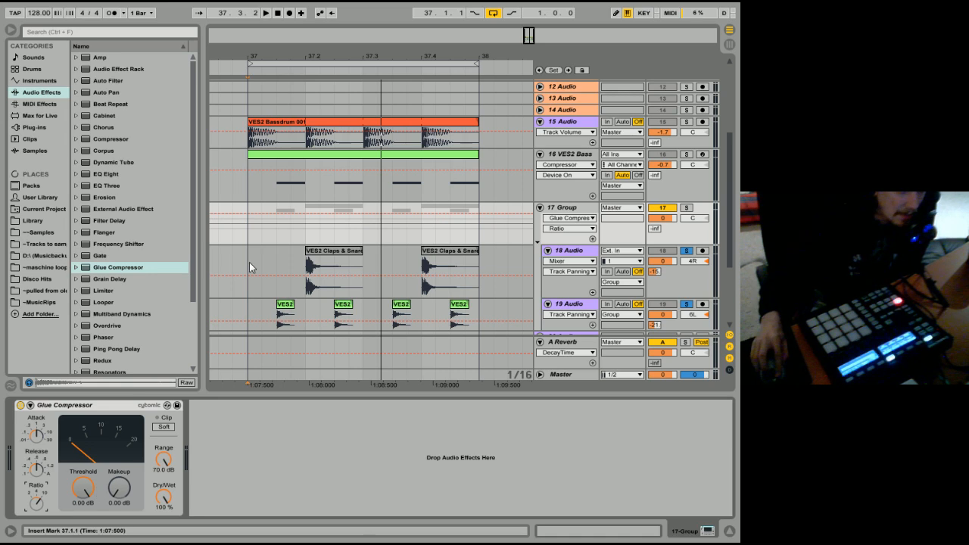
# - Select the claps and hi-hats across bar 37 and recolor their group track pink
pyautogui.moveTo(249, 262); pyautogui.dragTo(485, 316)
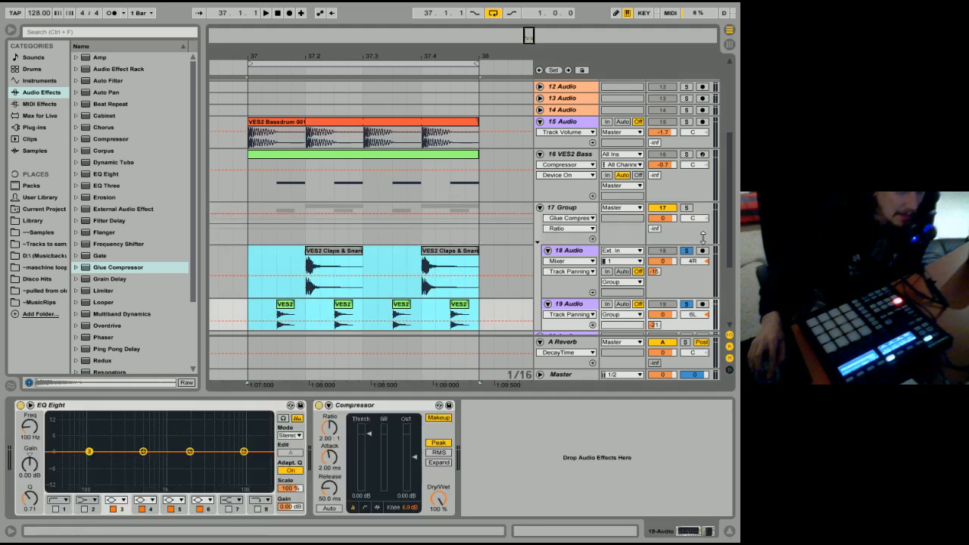
pyautogui.rightClick(572, 209)
pyautogui.click(691, 368)
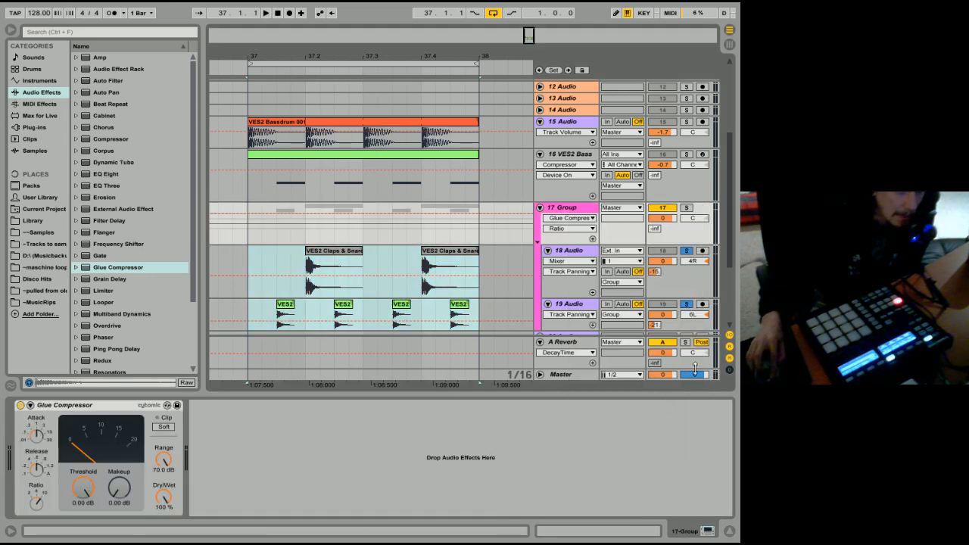
# - Clear the solos on the group and its tracks and play the full loop from the start of bar 37
pyautogui.click(688, 210)
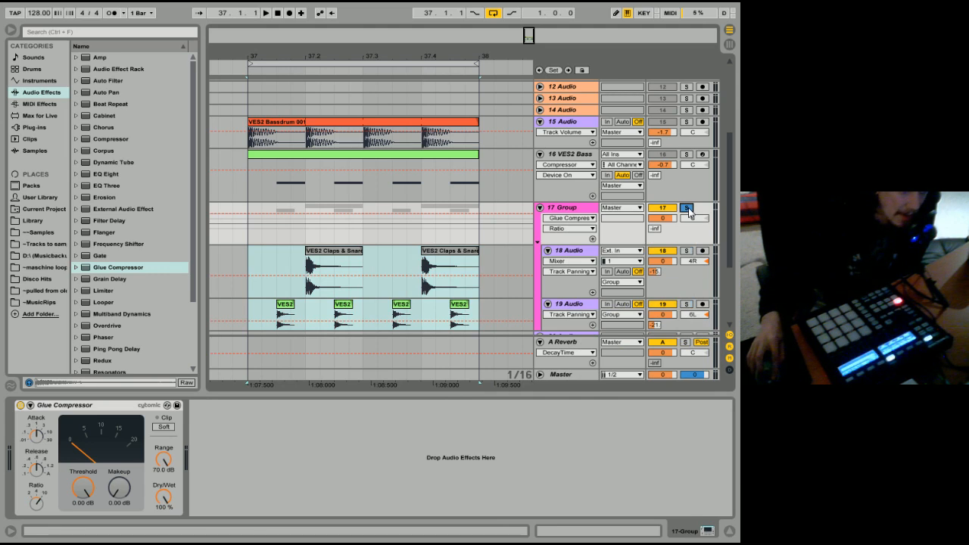
pyautogui.click(250, 219)
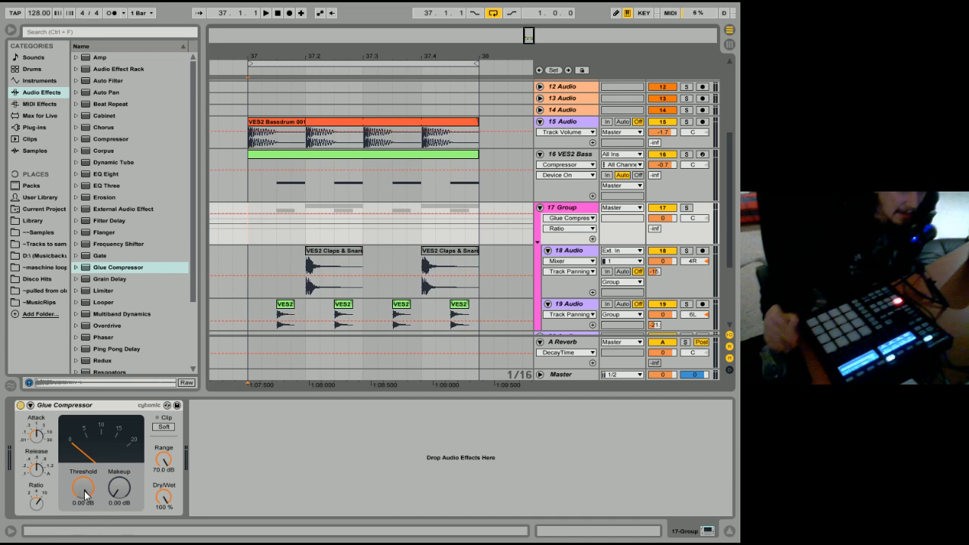
pyautogui.press('space')
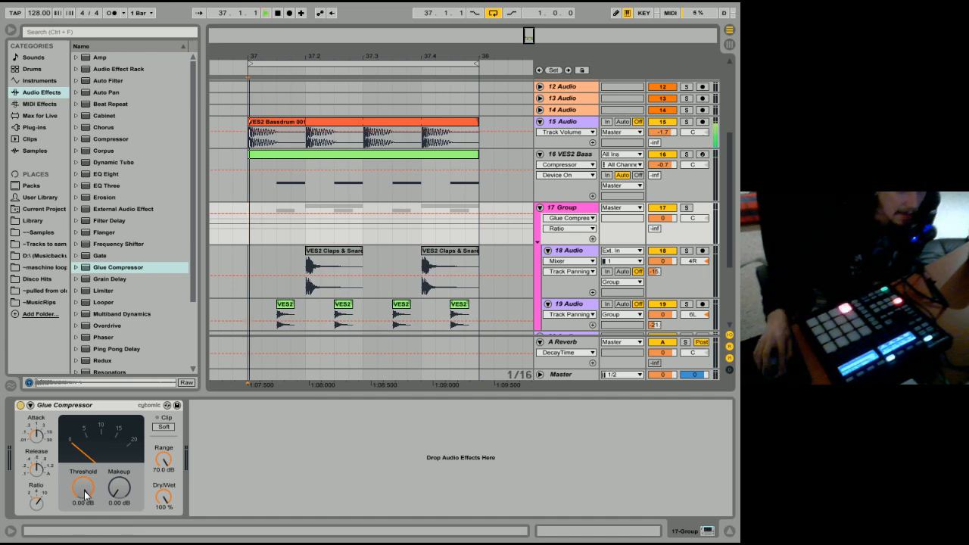
# - Solo the clap and hi-hat group and lower its Glue Compressor threshold to -21.9 dB during playback
pyautogui.moveTo(84, 495); pyautogui.dragTo(84, 530)
pyautogui.press('space')
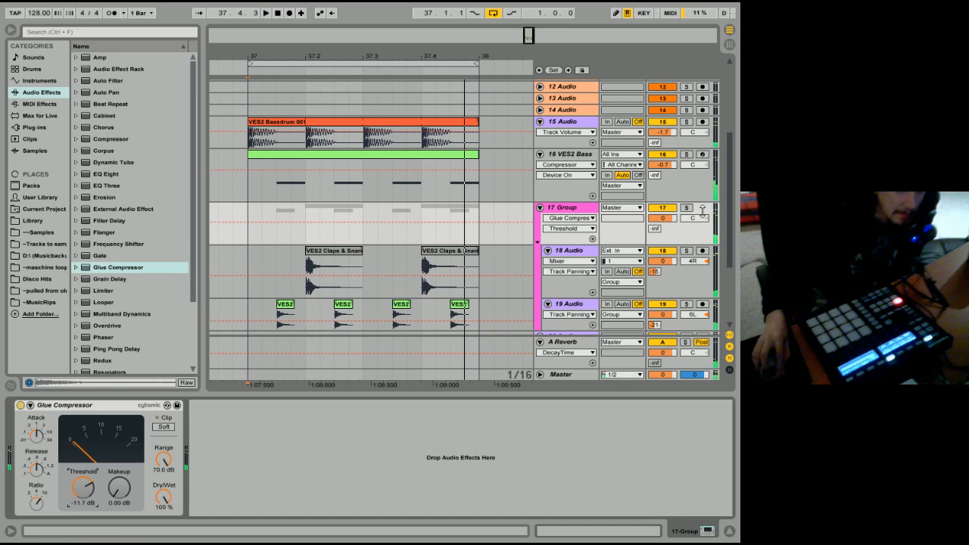
pyautogui.click(687, 208)
pyautogui.press('space')
pyautogui.moveTo(84, 492); pyautogui.dragTo(84, 523)
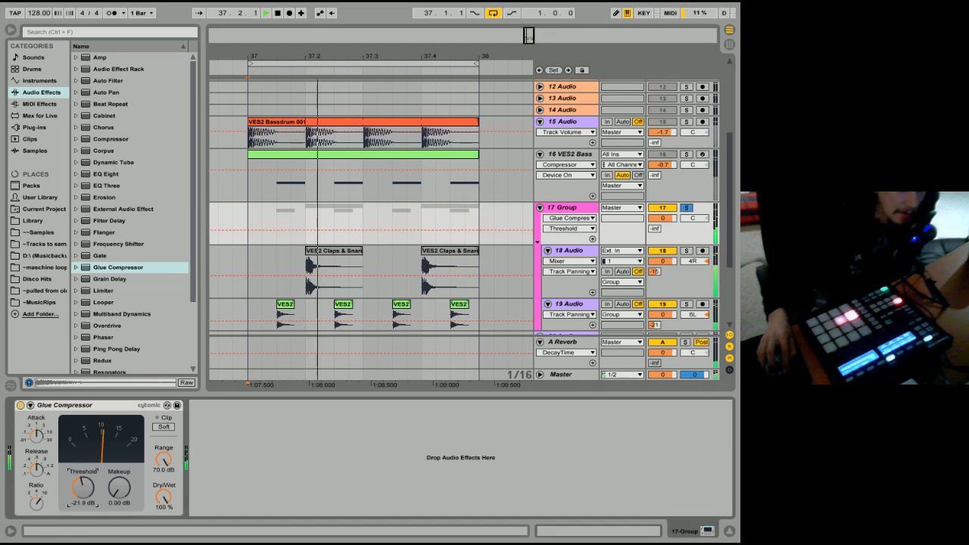
pyautogui.press('space')
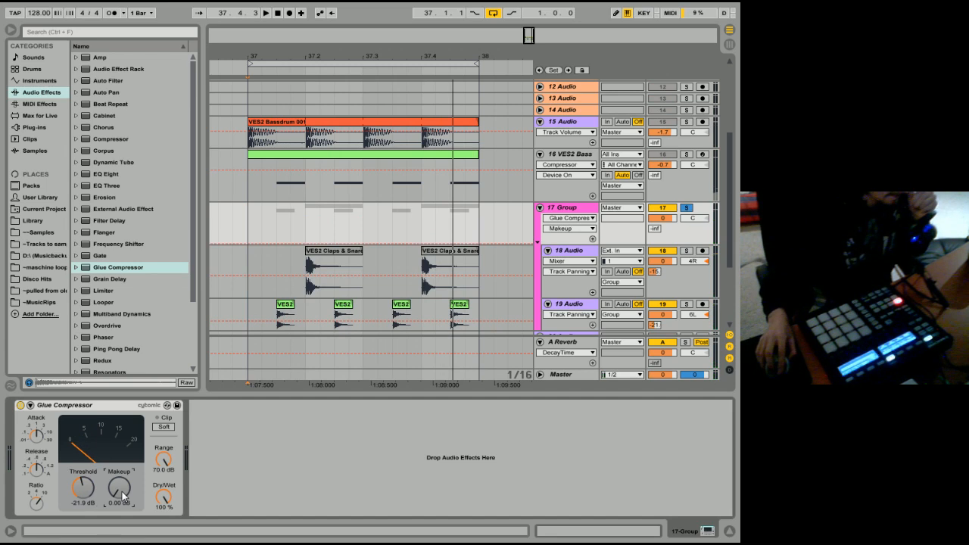
# - Adjust the Glue Compressor's release and raise its makeup gain to 6.98 dB
pyautogui.click(41, 474)
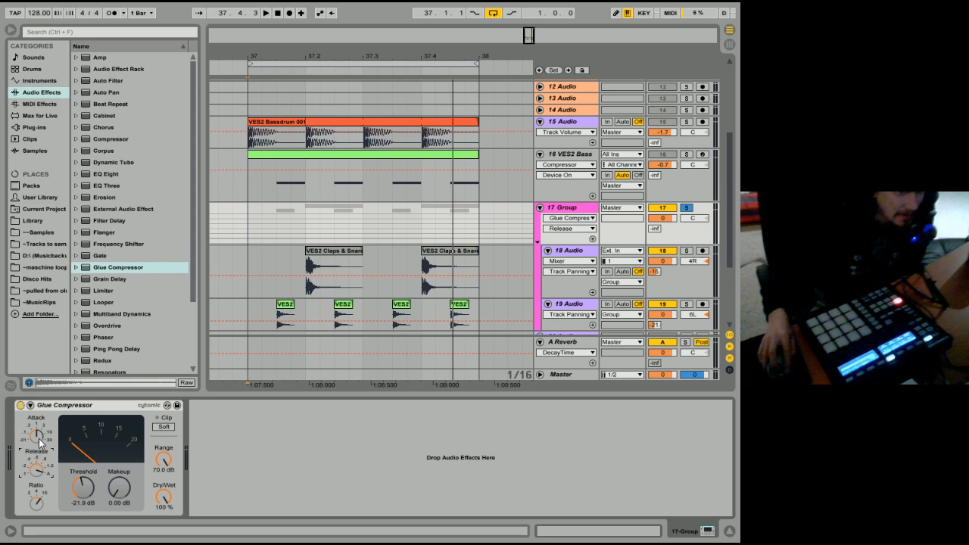
pyautogui.click(36, 502)
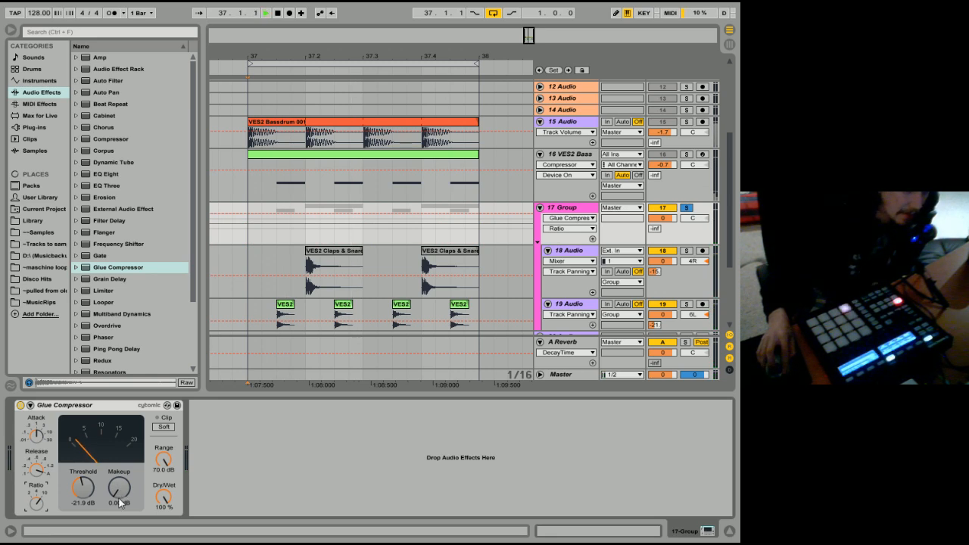
pyautogui.moveTo(120, 504)
pyautogui.mouseDown()
pyautogui.moveTo(120, 456)
pyautogui.moveTo(122, 497)
pyautogui.mouseUp()
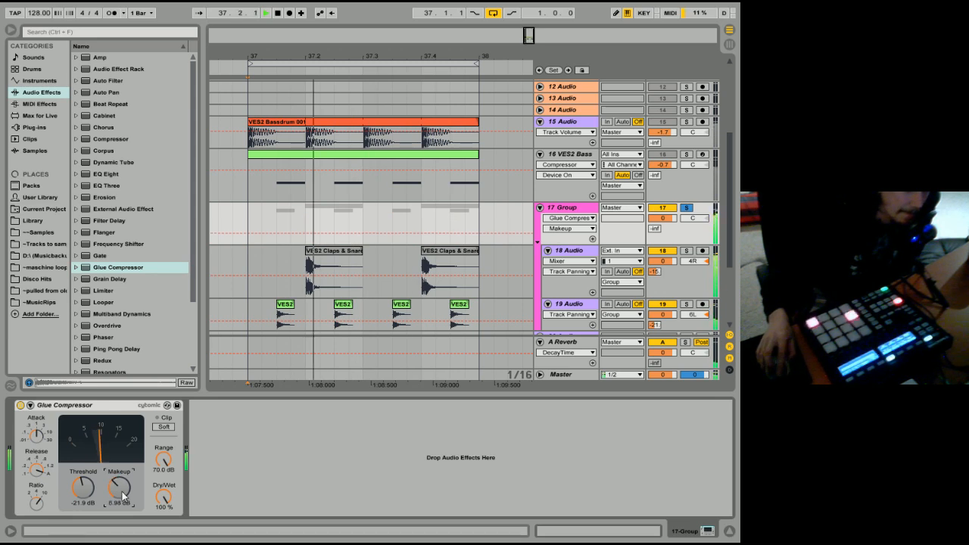
pyautogui.press('space')
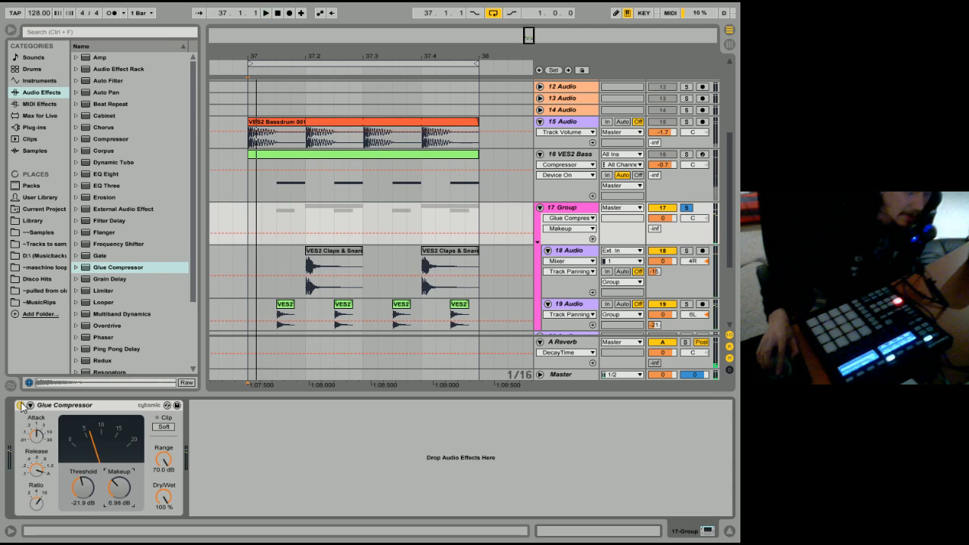
# - Compare the soloed group with the Glue Compressor bypassed and enabled during playback
pyautogui.press('space')
pyautogui.click(20, 406)
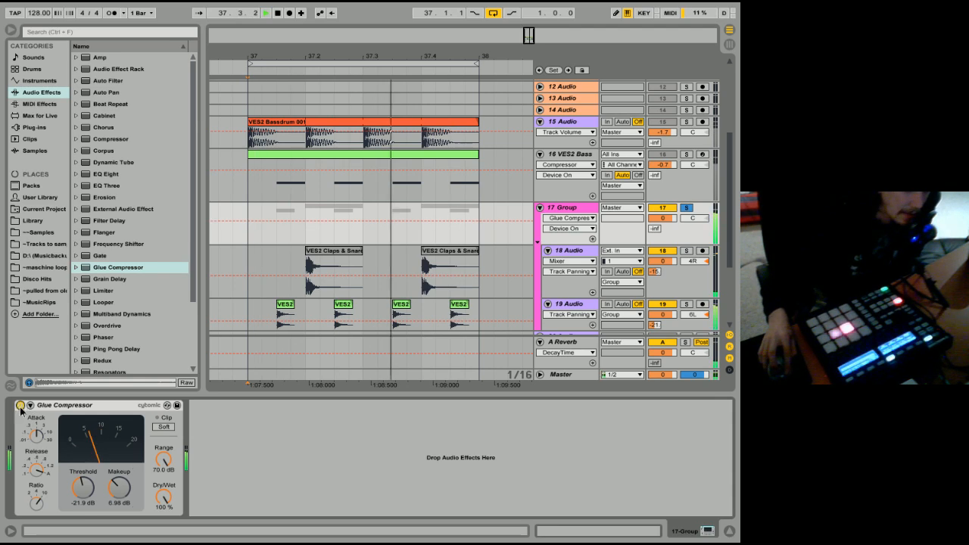
pyautogui.click(21, 406)
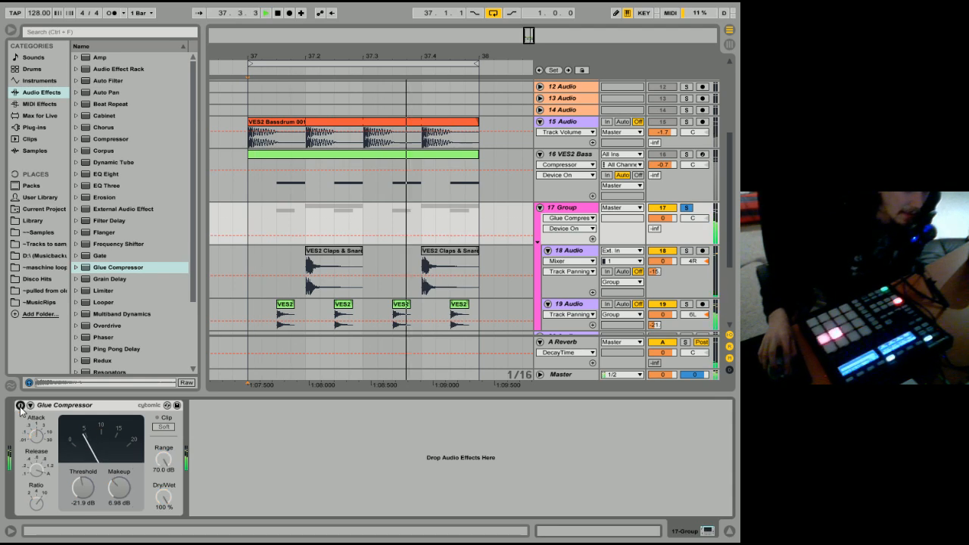
pyautogui.click(21, 406)
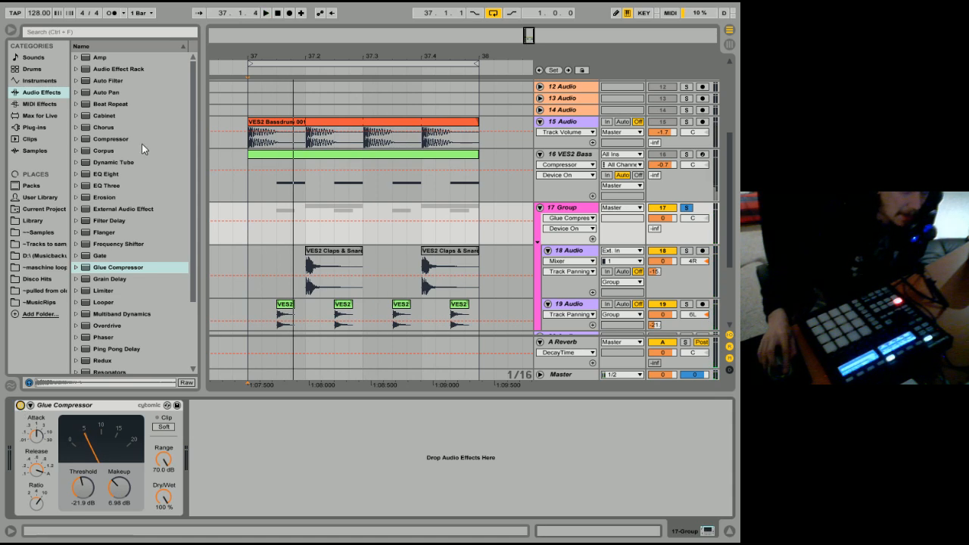
# - Add a Compressor after the group's Glue Compressor and sidechain it from the kick track, 15-Audio
pyautogui.click(103, 141)
pyautogui.moveTo(103, 141); pyautogui.dragTo(276, 466)
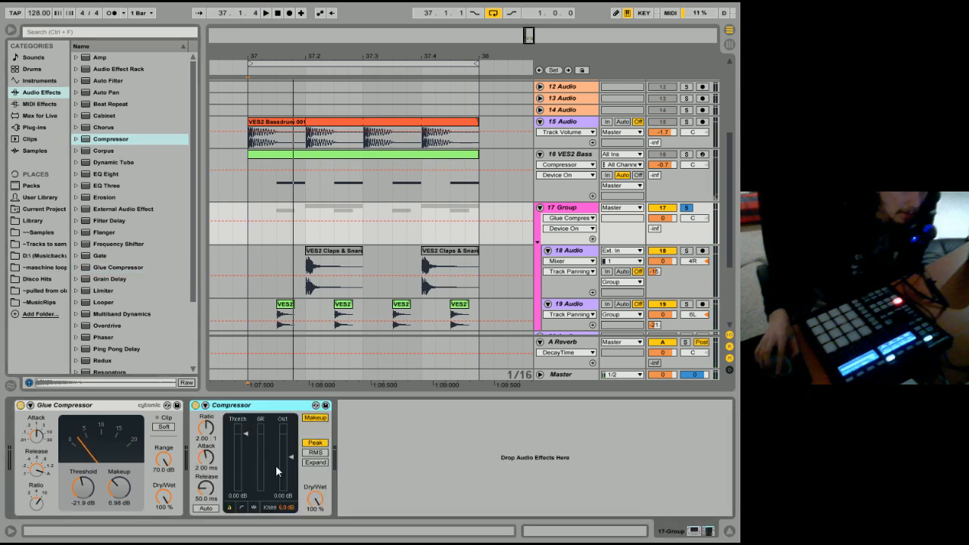
pyautogui.click(205, 407)
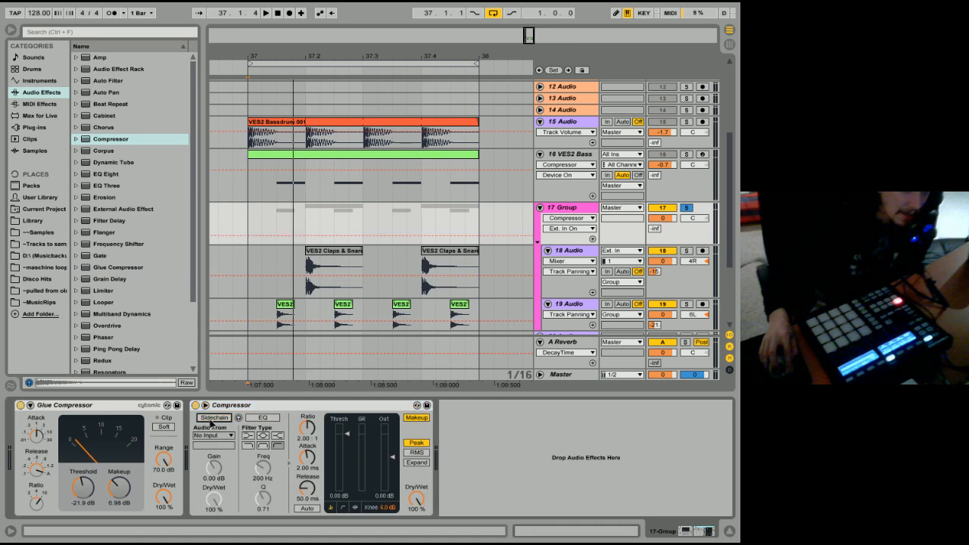
pyautogui.click(210, 436)
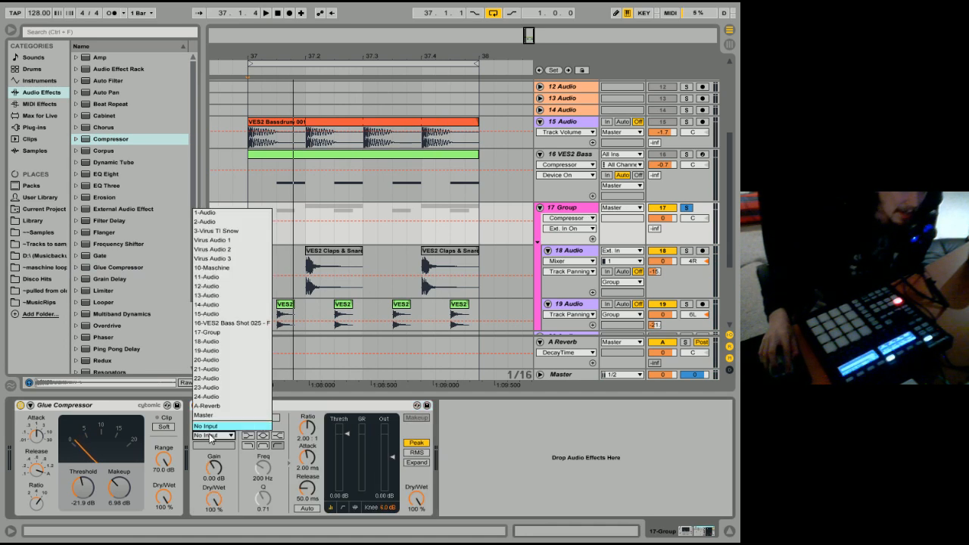
pyautogui.click(211, 313)
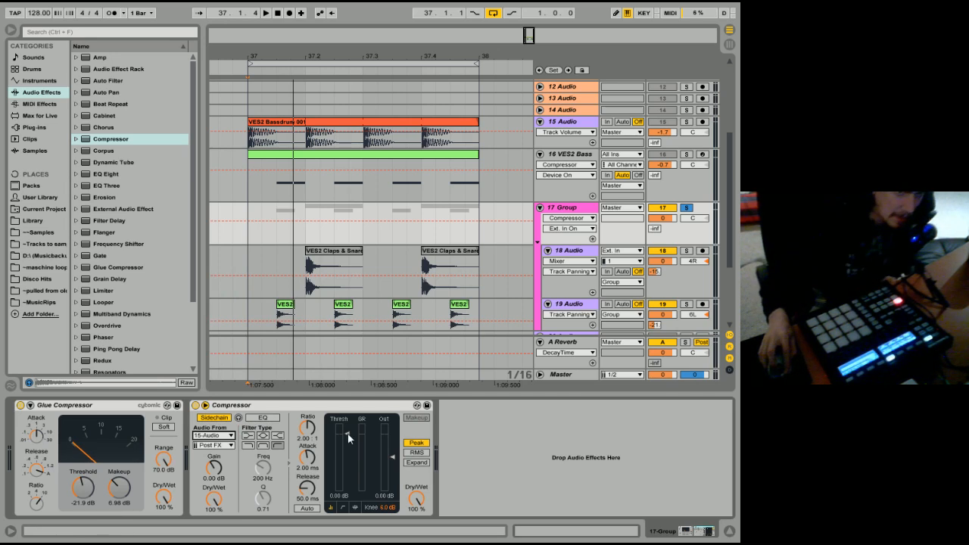
# - Lower the sidechained Compressor's threshold to about -9.7 dB, show its activity graph, and compare it bypassed and enabled
pyautogui.moveTo(347, 435); pyautogui.dragTo(347, 450)
pyautogui.press('space')
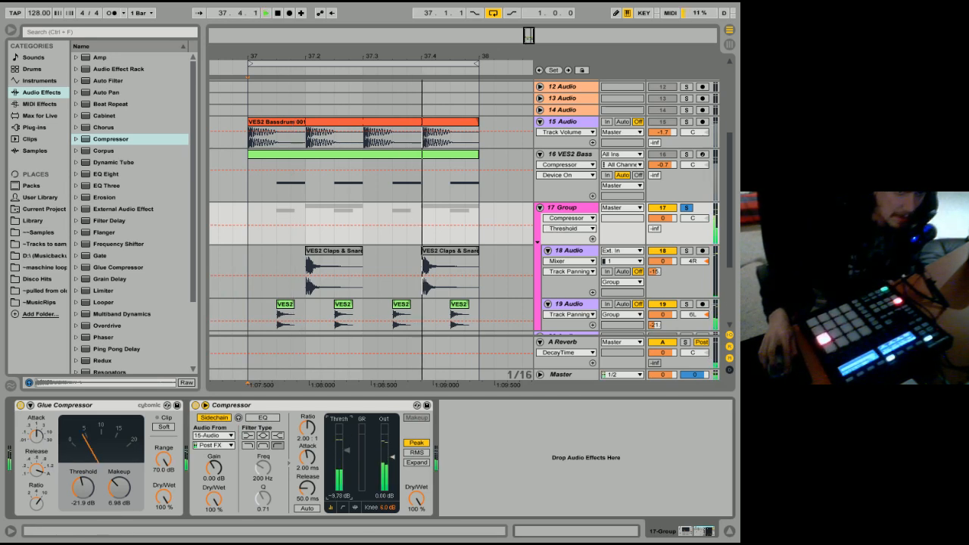
pyautogui.click(354, 507)
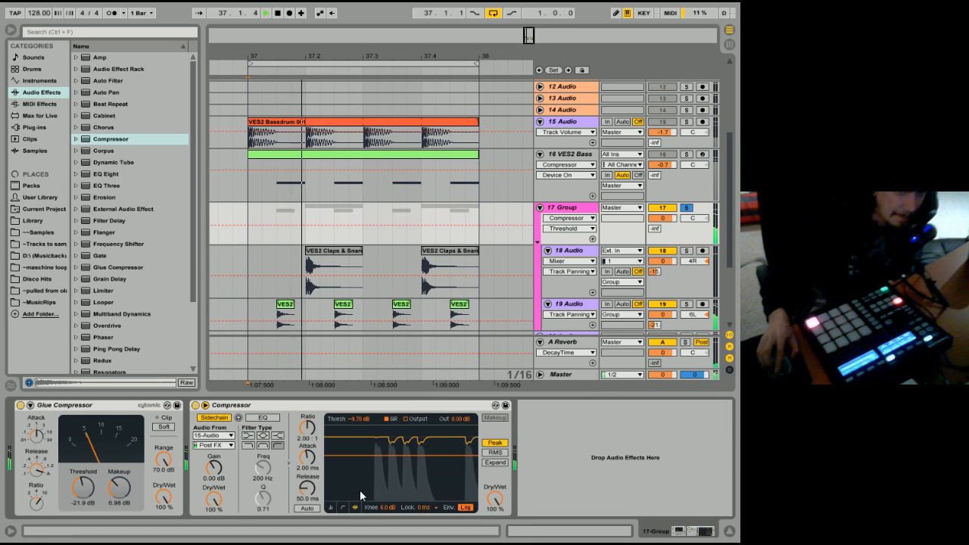
pyautogui.click(196, 405)
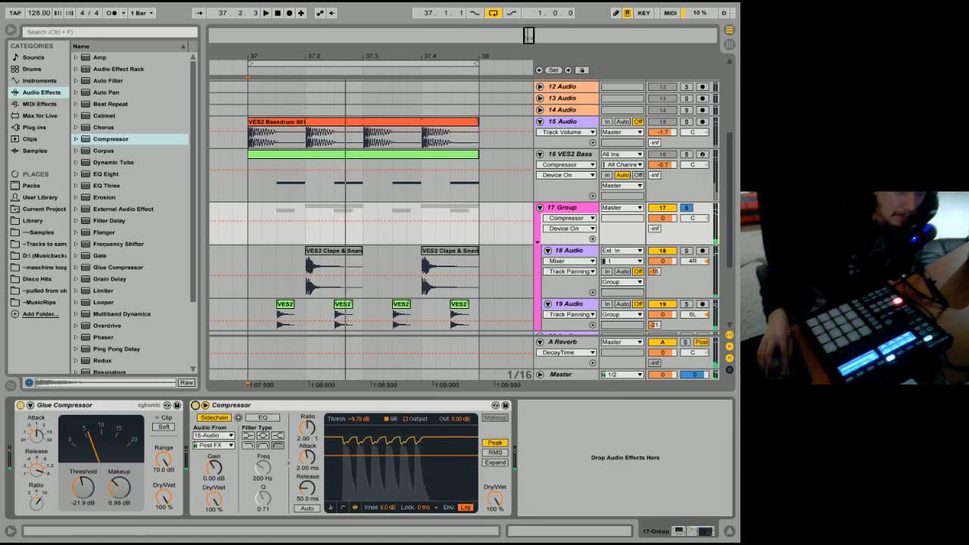
# - Unsolo the group, reduce the heights of the group, clap and hi-hat tracks, and play the full loop
pyautogui.click(687, 208)
pyautogui.moveTo(684, 201)
pyautogui.mouseDown()
pyautogui.moveTo(681, 186)
pyautogui.moveTo(679, 198)
pyautogui.mouseUp()
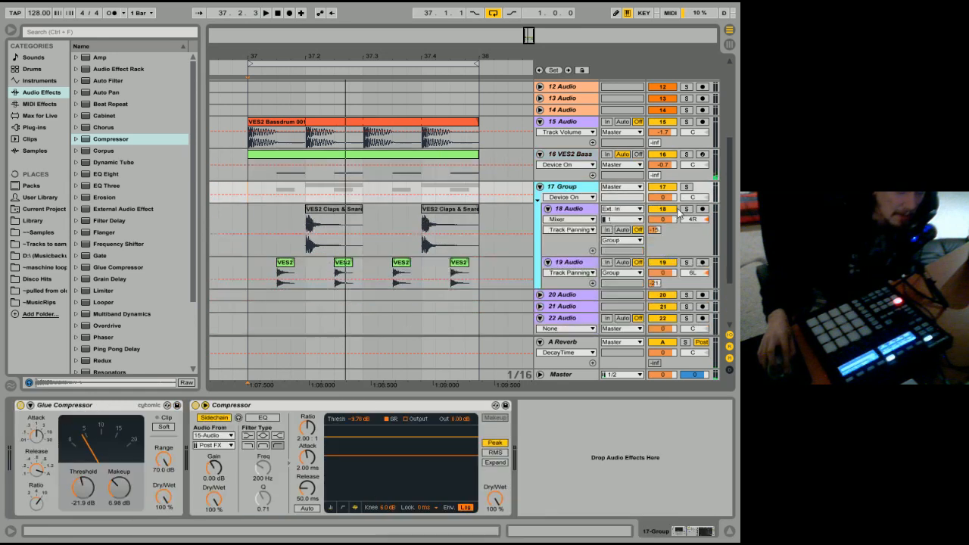
pyautogui.moveTo(670, 251); pyautogui.dragTo(680, 227)
pyautogui.moveTo(675, 260); pyautogui.dragTo(676, 250)
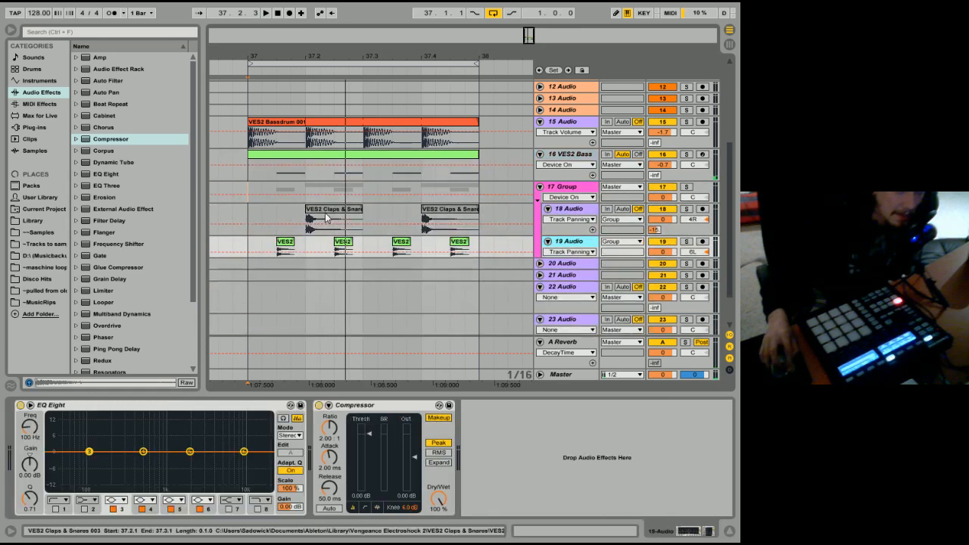
pyautogui.click(238, 215)
pyautogui.press('space')
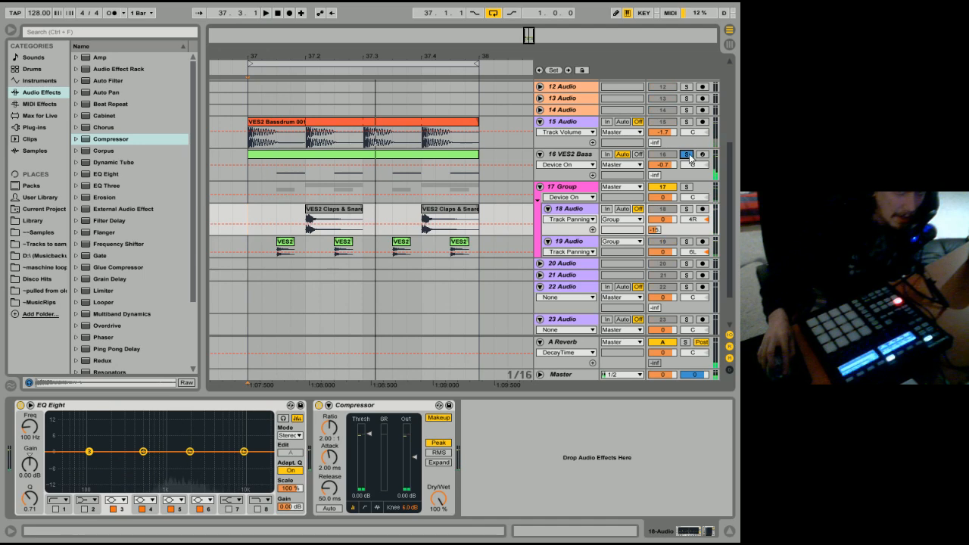
# - Solo the bass track, fold its existing EQ Eight, and insert a second EQ Eight between its two Compressors
pyautogui.click(687, 154)
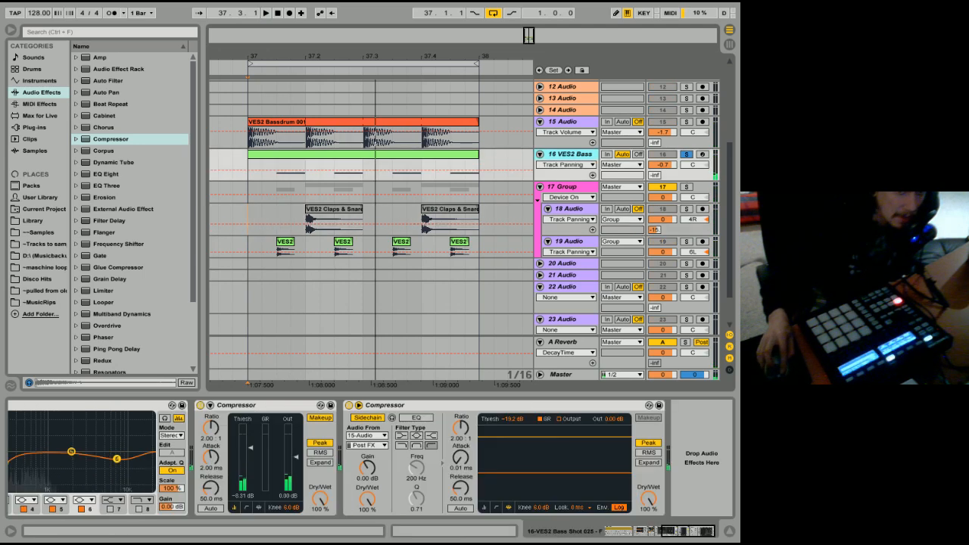
pyautogui.moveTo(673, 534)
pyautogui.mouseDown()
pyautogui.moveTo(686, 533)
pyautogui.moveTo(669, 533)
pyautogui.mouseUp()
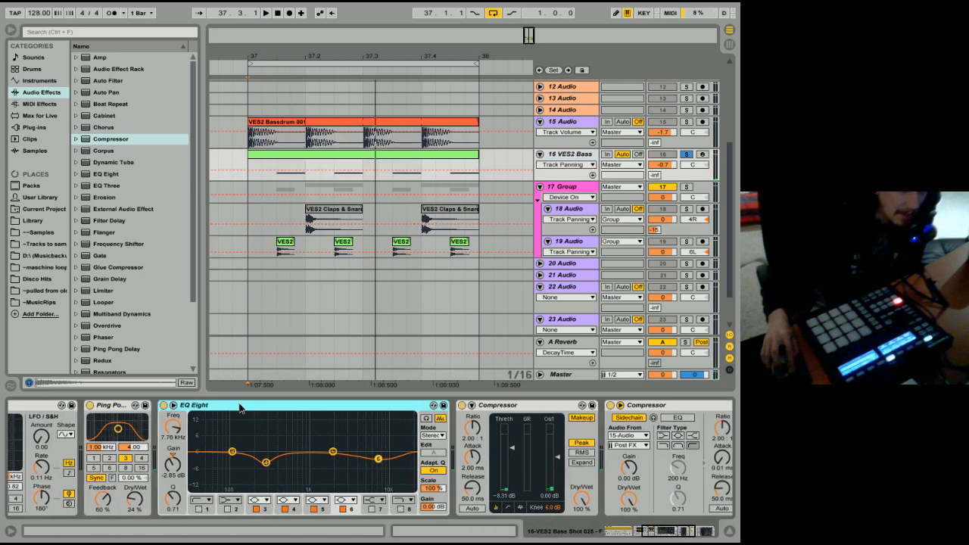
pyautogui.doubleClick(293, 408)
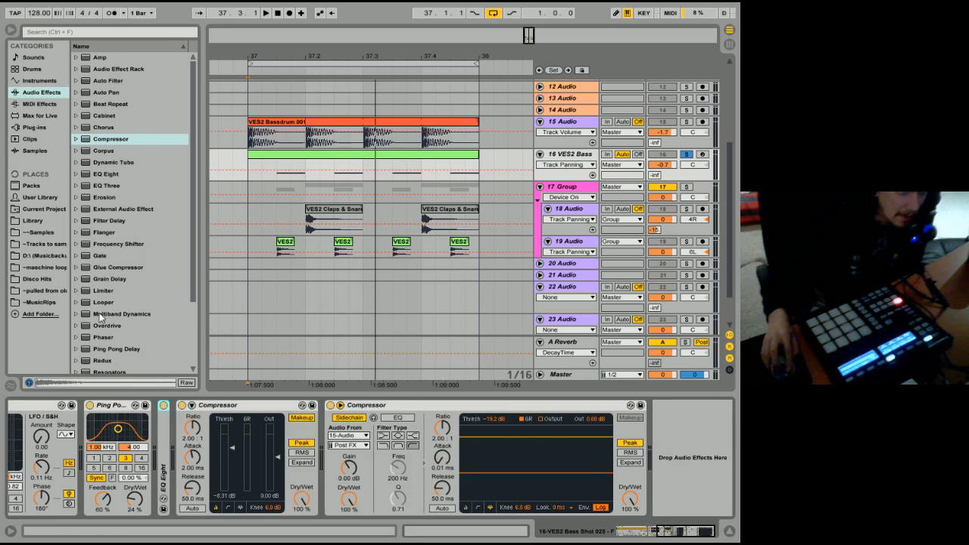
pyautogui.moveTo(103, 174); pyautogui.dragTo(336, 470)
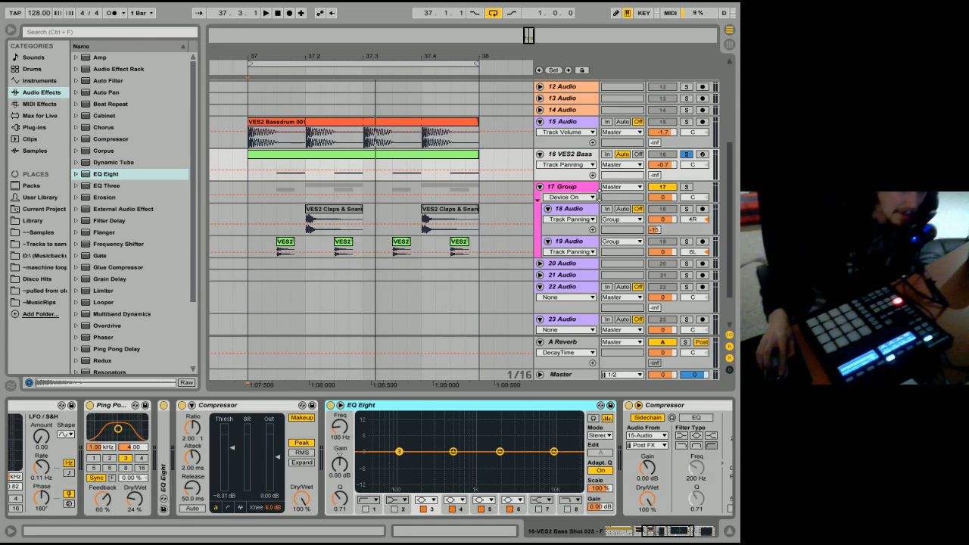
# - Select the bass clip across bar 37, play it soloed, and clear the bass solo to hear the full loop
pyautogui.click(235, 102)
pyautogui.click(275, 170)
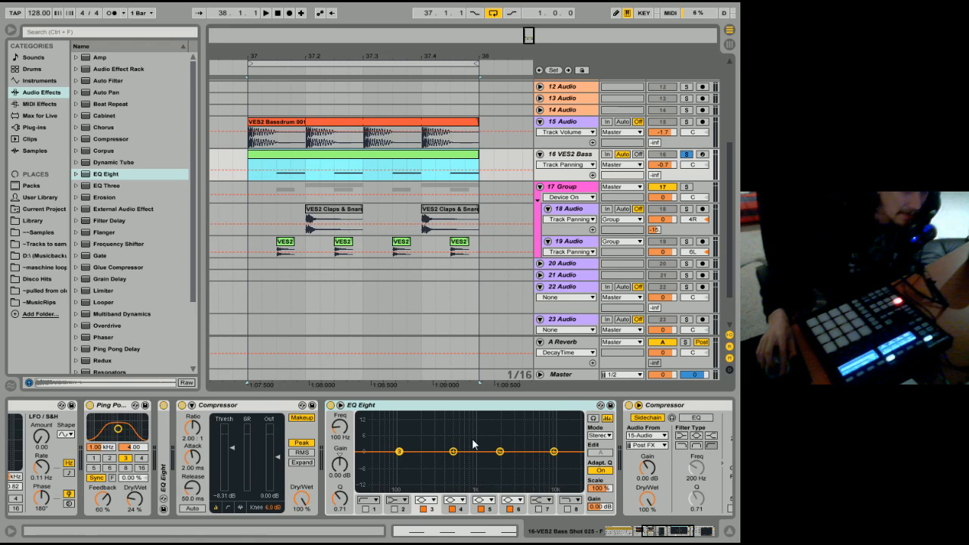
pyautogui.press('space')
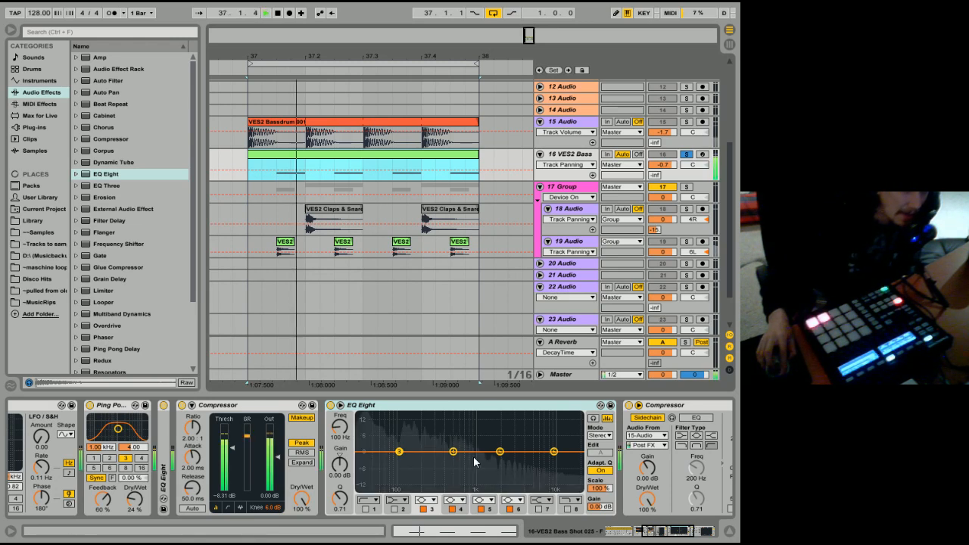
pyautogui.click(685, 154)
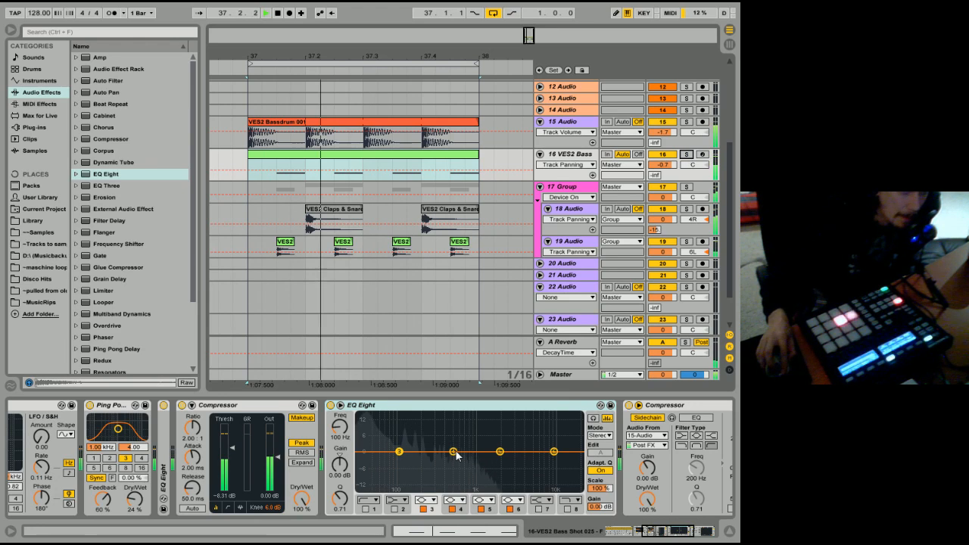
# - Cut the bass with the new EQ Eight: band 4 by -9.05 dB at 180 Hz, band 5 by -1.61 dB at 590 Hz
pyautogui.moveTo(454, 452); pyautogui.dragTo(417, 475)
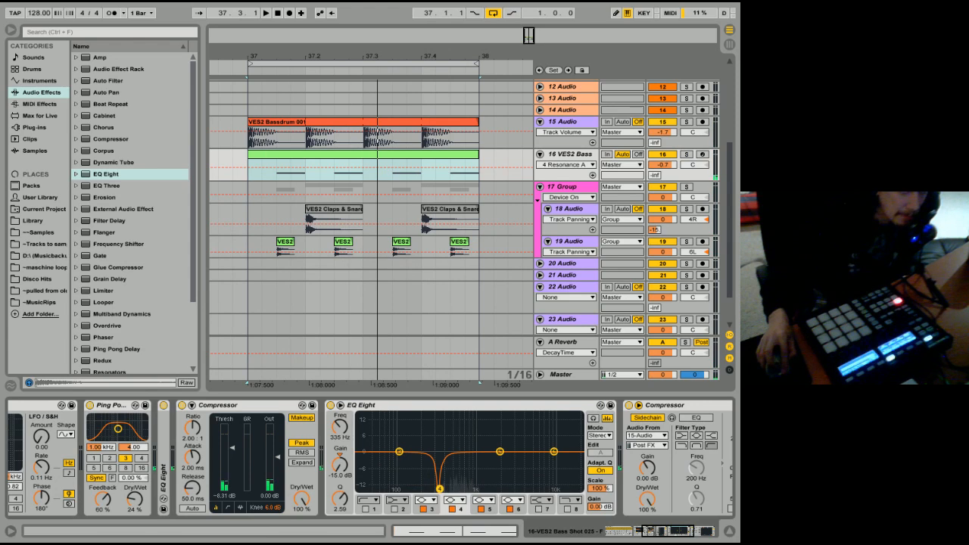
pyautogui.moveTo(406, 489)
pyautogui.mouseDown()
pyautogui.moveTo(430, 477)
pyautogui.moveTo(401, 467)
pyautogui.moveTo(390, 486)
pyautogui.moveTo(439, 450)
pyautogui.moveTo(419, 474)
pyautogui.mouseUp()
pyautogui.press('space')
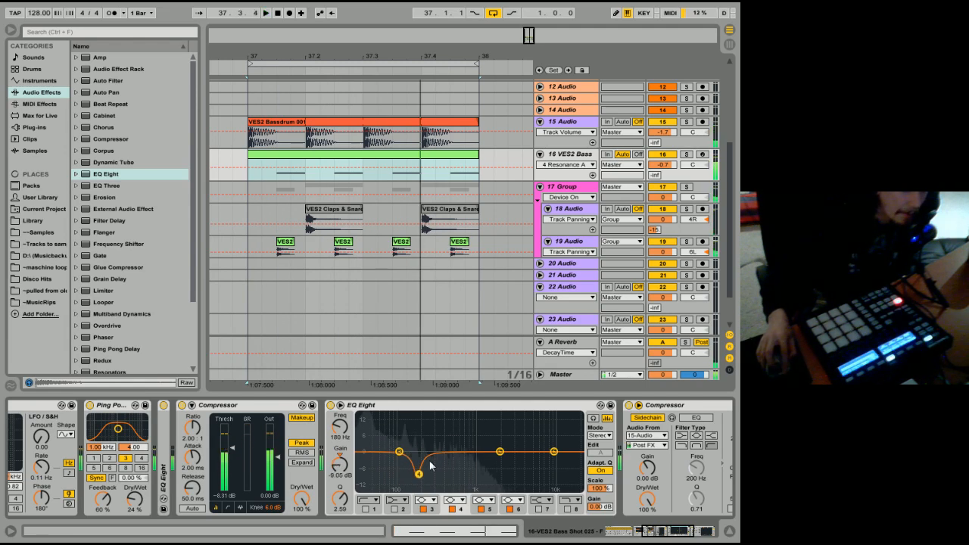
pyautogui.moveTo(501, 452); pyautogui.dragTo(462, 458)
pyautogui.press('space')
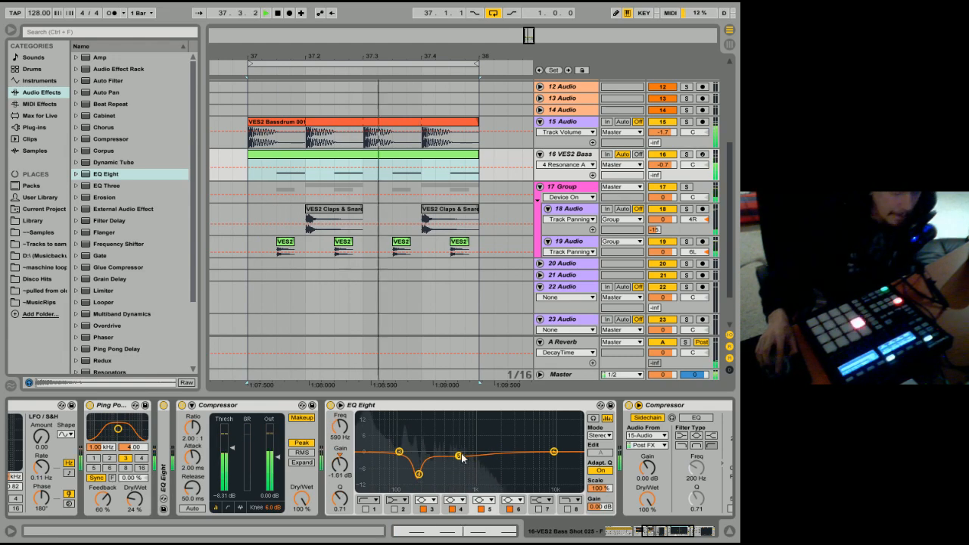
# - Lower the clap track's volume to -2.0 dB, checking it soloed and within the full loop
pyautogui.click(685, 209)
pyautogui.click(669, 220)
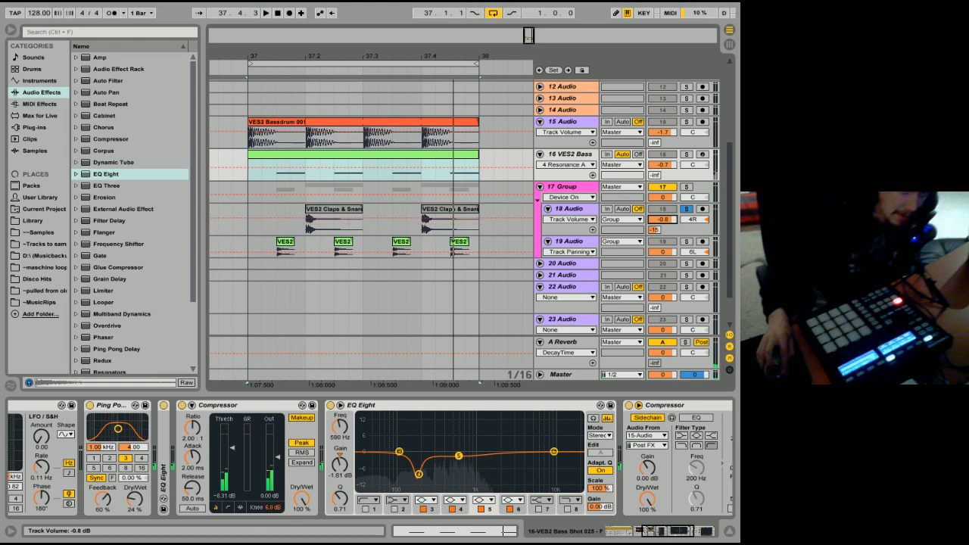
pyautogui.click(686, 210)
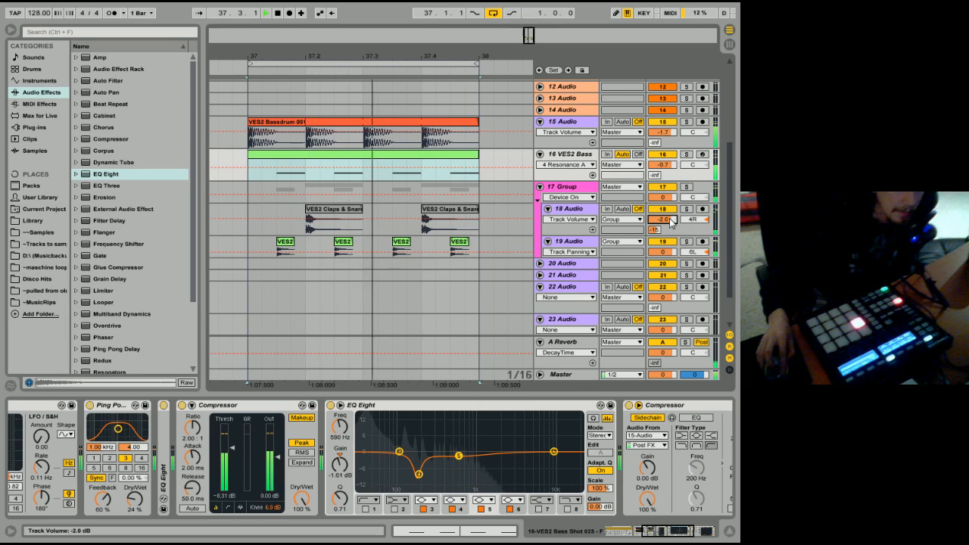
pyautogui.press('space')
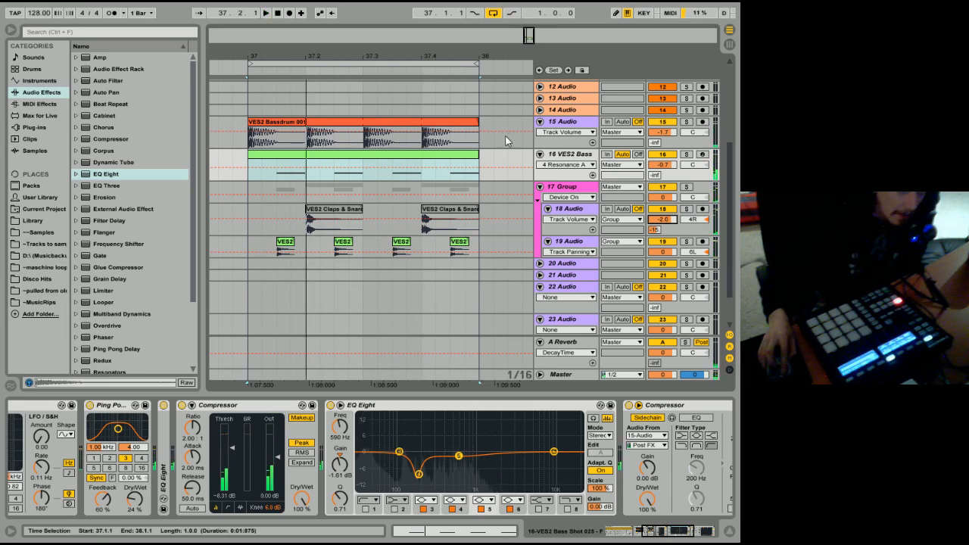
# - Reduce the bass track's height, unfold the 20 Audio track, and try to paste a copy of the bass clip onto it
pyautogui.moveTo(688, 180); pyautogui.dragTo(688, 168)
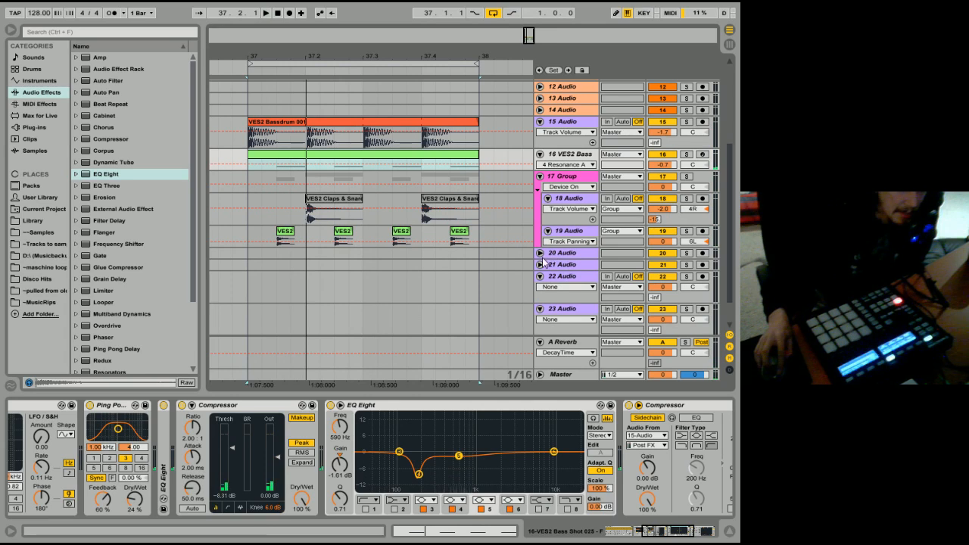
pyautogui.click(551, 255)
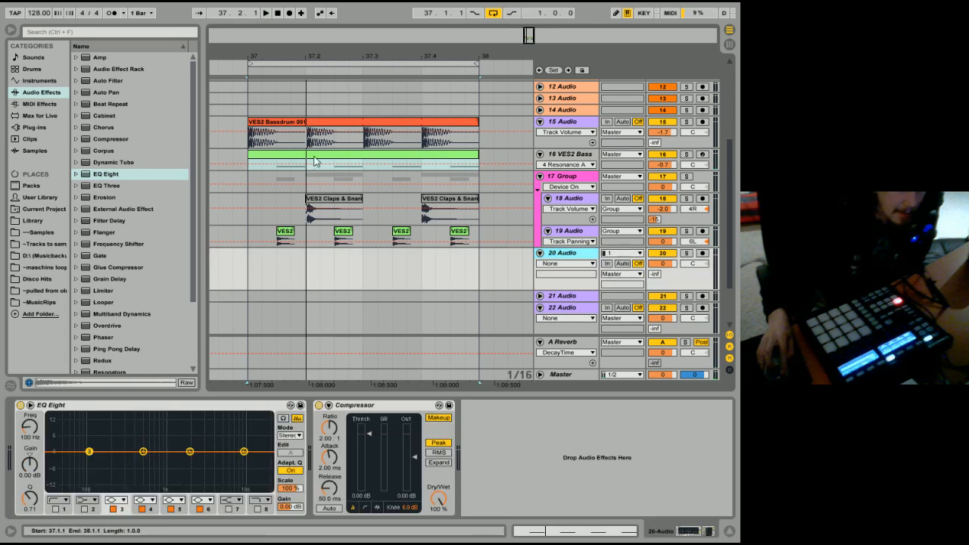
pyautogui.rightClick(315, 162)
pyautogui.click(325, 174)
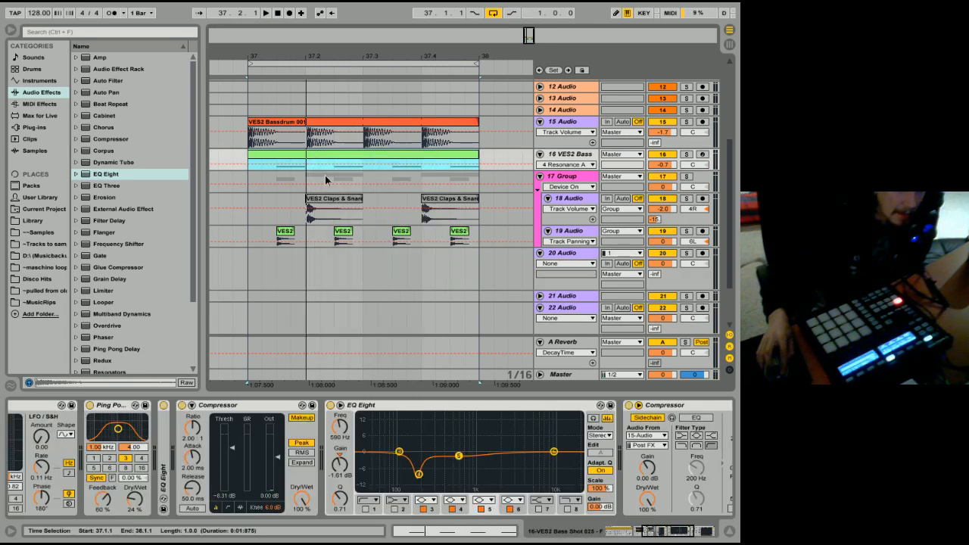
pyautogui.rightClick(250, 266)
pyautogui.click(256, 267)
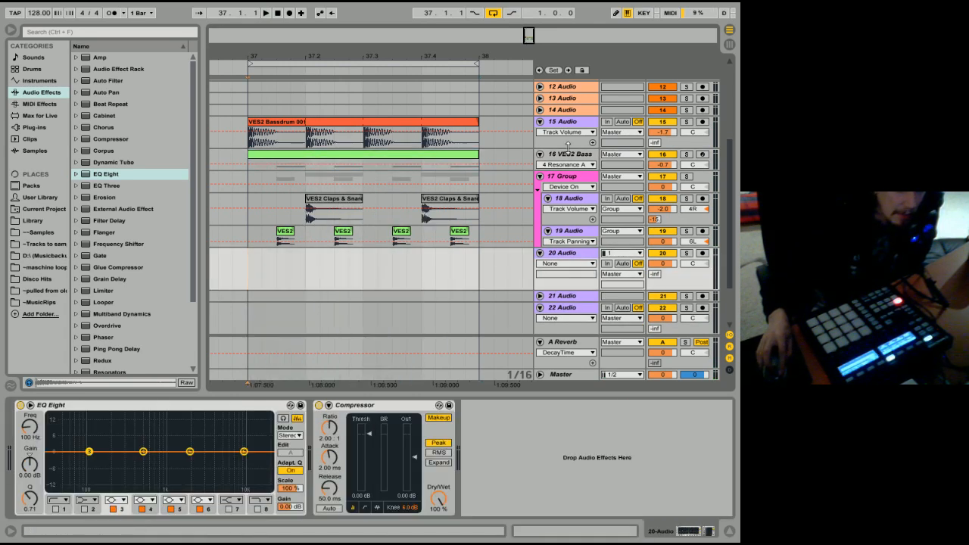
# - Insert a MIDI track, paste a copy of the bass clip into it at bar 37, and move the track below the percussion group
pyautogui.rightClick(555, 161)
pyautogui.click(595, 256)
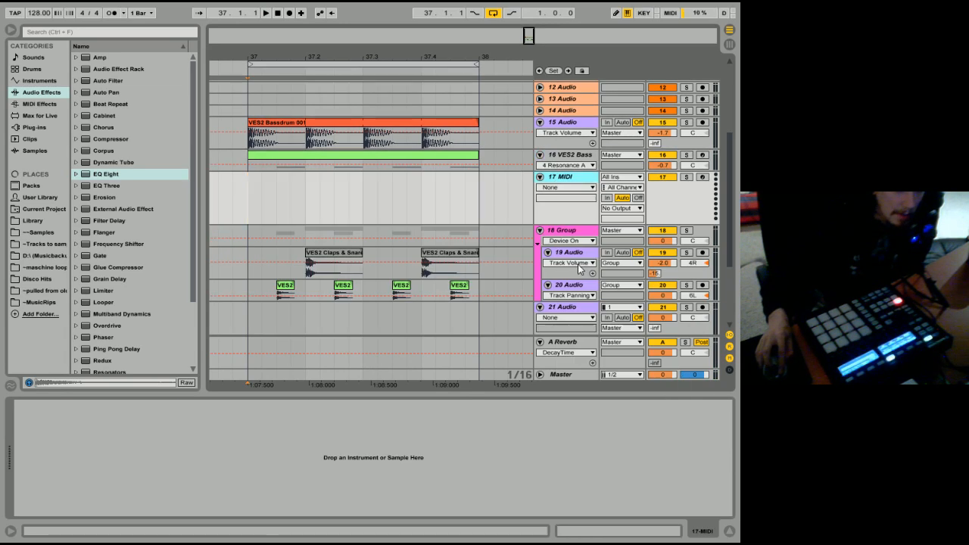
pyautogui.rightClick(385, 155)
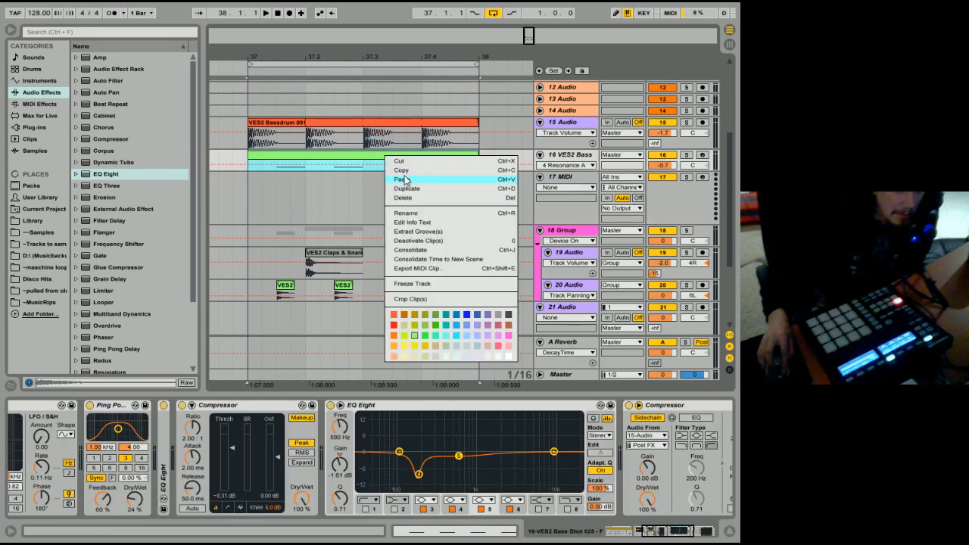
pyautogui.click(403, 175)
pyautogui.rightClick(243, 197)
pyautogui.hotkey('ctrl', 'v')
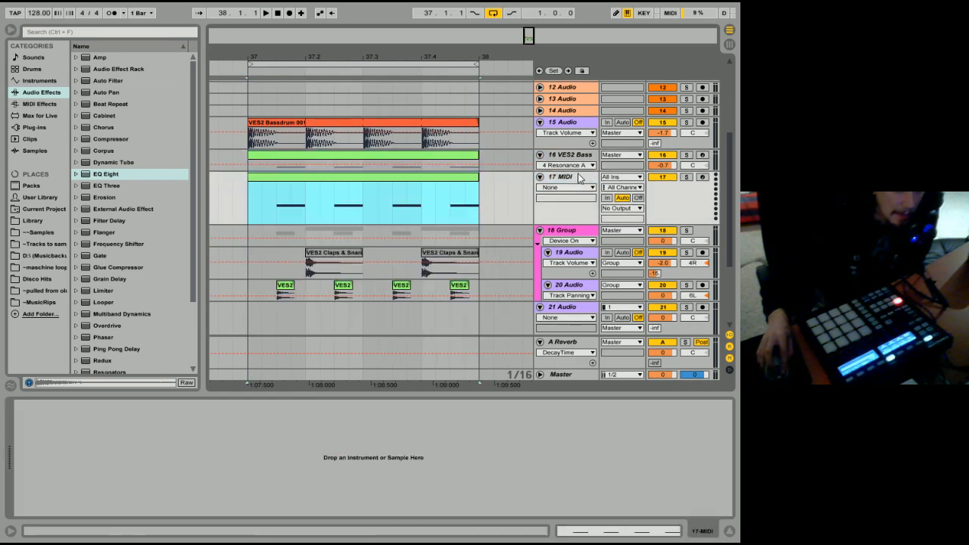
pyautogui.moveTo(580, 179); pyautogui.dragTo(577, 313)
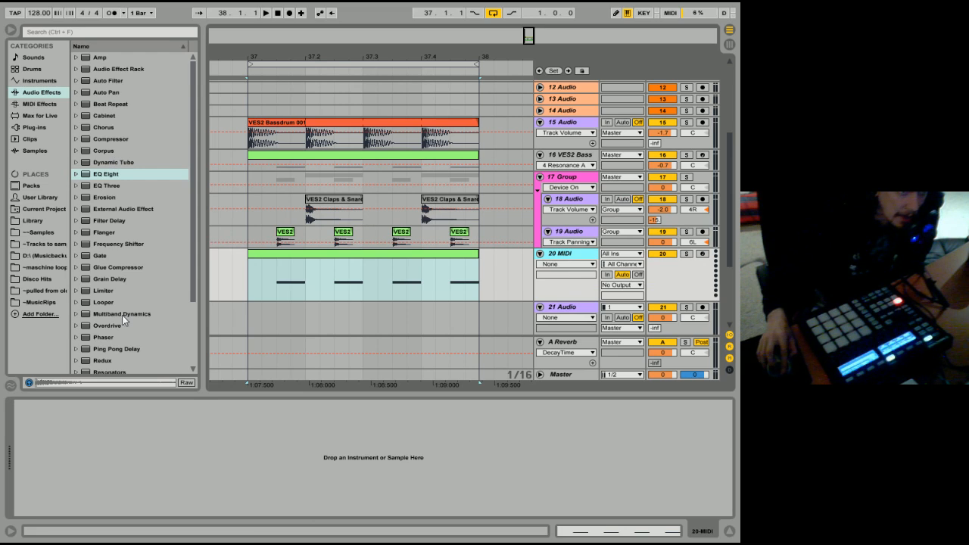
# - Load Operator's Choir1 Metal Muted voice preset on the new MIDI track and play the loop
pyautogui.click(34, 80)
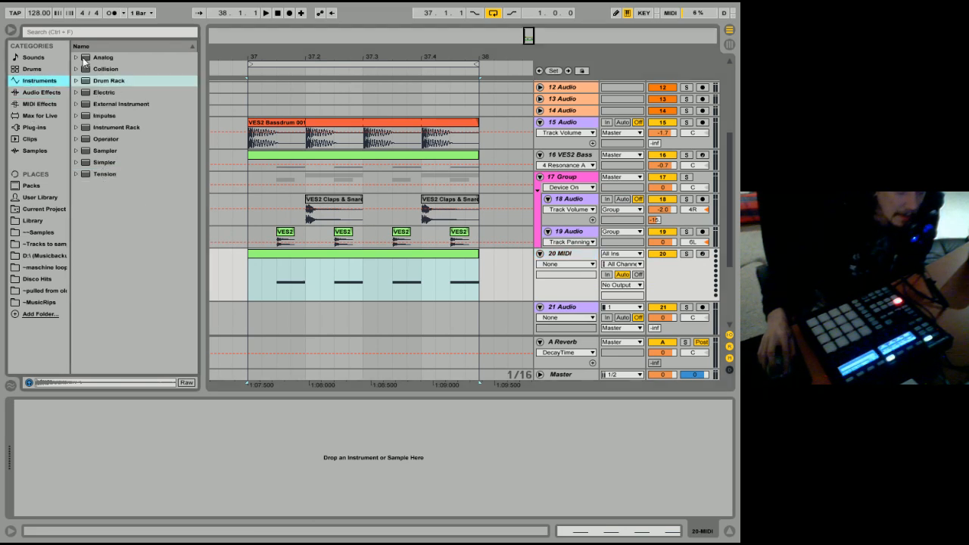
pyautogui.click(76, 140)
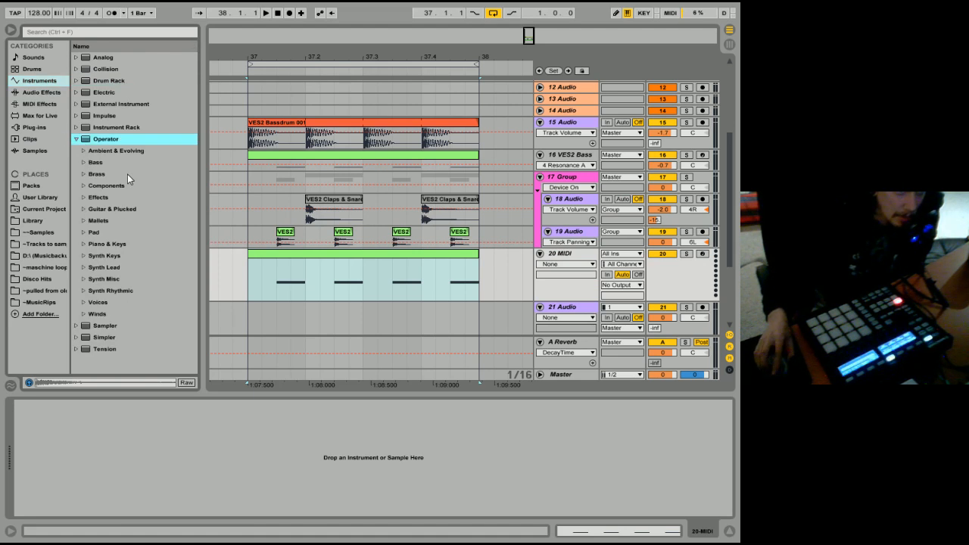
pyautogui.click(81, 302)
pyautogui.moveTo(125, 314); pyautogui.dragTo(156, 445)
pyautogui.press('space')
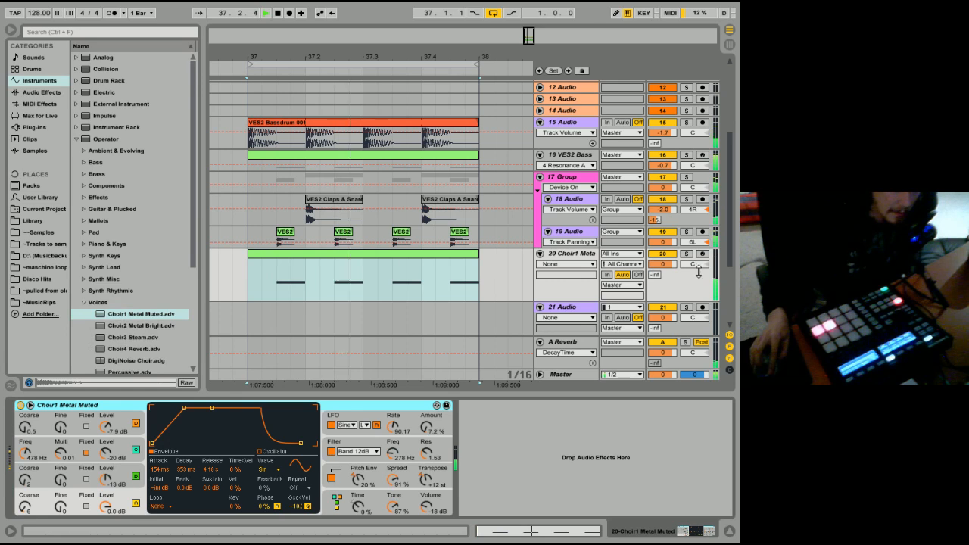
# - Lower the new MIDI track's volume to -1.8 dB and solo it for auditioning presets
pyautogui.click(663, 264)
pyautogui.moveTo(662, 265); pyautogui.dragTo(662, 269)
pyautogui.click(687, 254)
pyautogui.press('space')
# - Audition the Operator voice presets Choir2 Metal Bright and Portamento1 Female Nasal on the soloed MIDI track
pyautogui.moveTo(129, 326); pyautogui.dragTo(144, 390)
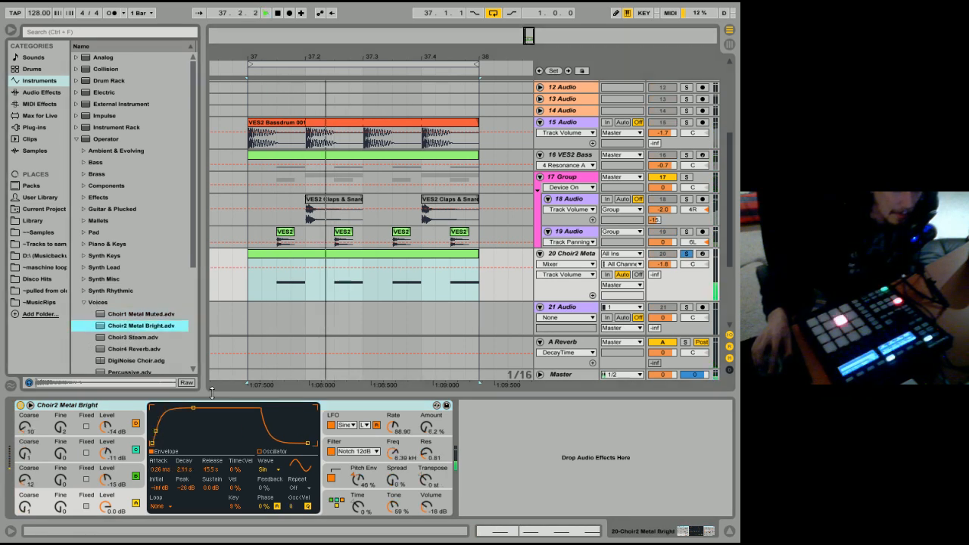
pyautogui.scroll(-3, 106, 343)
pyautogui.moveTo(106, 337); pyautogui.dragTo(129, 417)
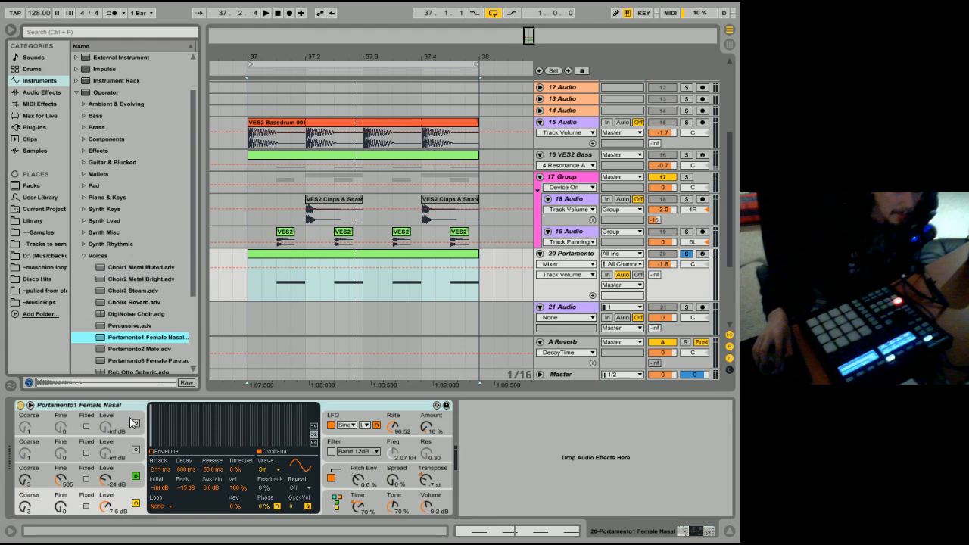
# - Load Operator's FM Koto preset from Guitar & Plucked on the MIDI track, play it, and lower the track volume to -4.0 dB
pyautogui.click(83, 256)
pyautogui.click(82, 236)
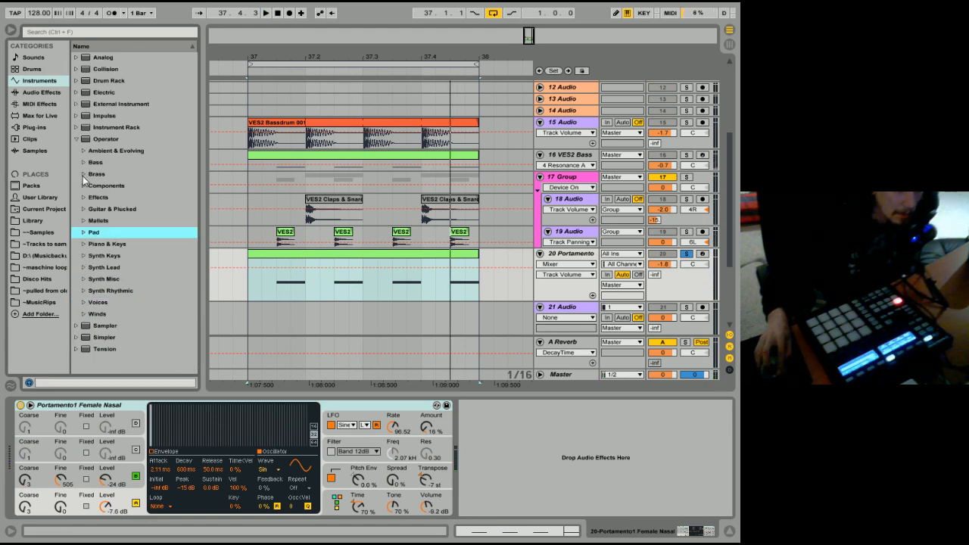
pyautogui.click(81, 210)
pyautogui.moveTo(113, 232); pyautogui.dragTo(121, 449)
pyautogui.press('space')
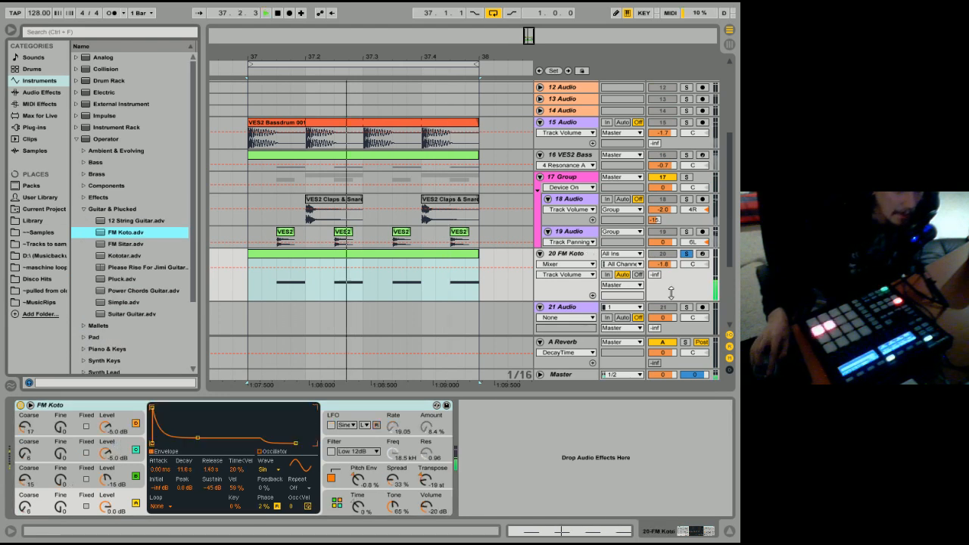
pyautogui.moveTo(663, 264); pyautogui.dragTo(663, 274)
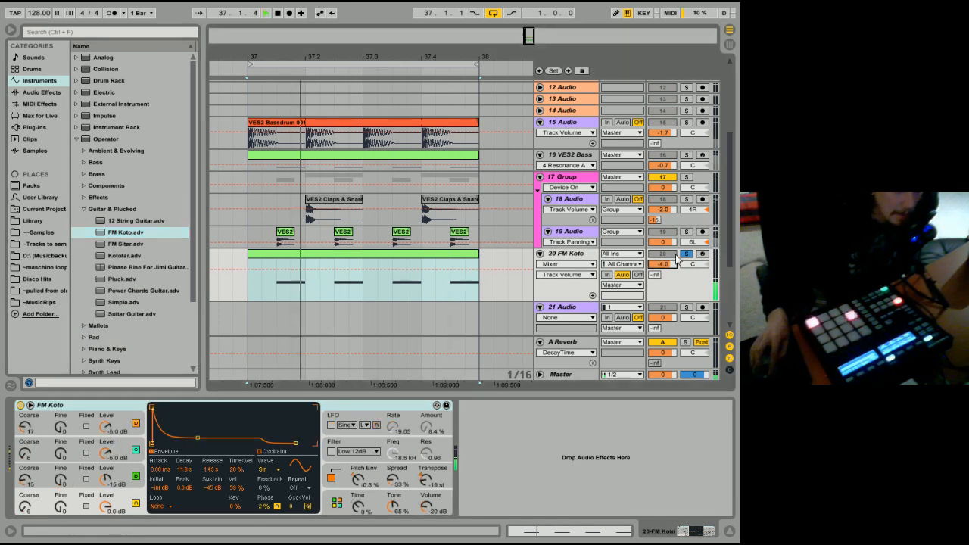
# - Cut the FM Koto clip to one eighth-note clip starting at bar 37 and duplicate it five times at three-sixteenth intervals
pyautogui.click(341, 255)
pyautogui.moveTo(477, 255); pyautogui.dragTo(244, 286)
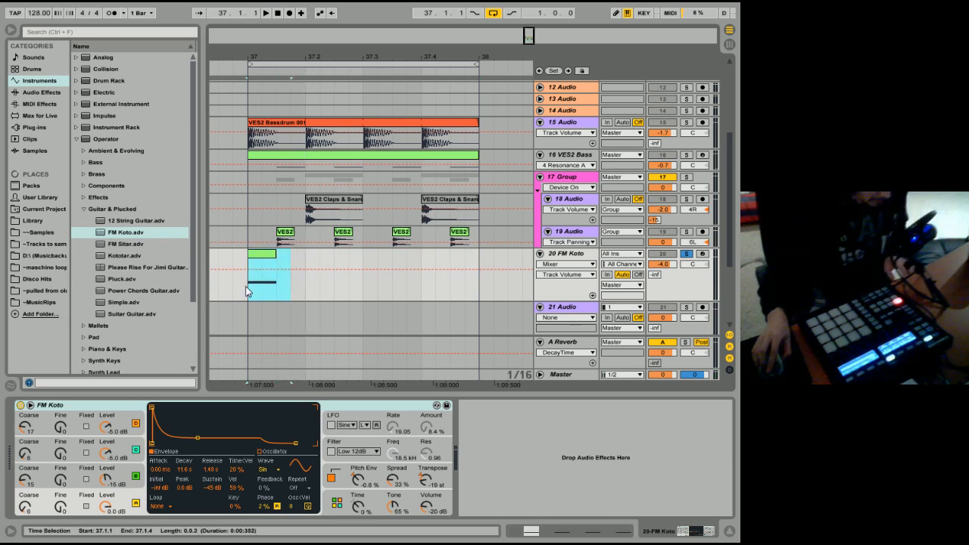
pyautogui.hotkey('ctrl', 'd')
pyautogui.hotkey('ctrl', 'd')
pyautogui.hotkey('ctrl', 'd')
pyautogui.hotkey('ctrl', 'd')
pyautogui.hotkey('ctrl', 'd')
pyautogui.click(261, 277)
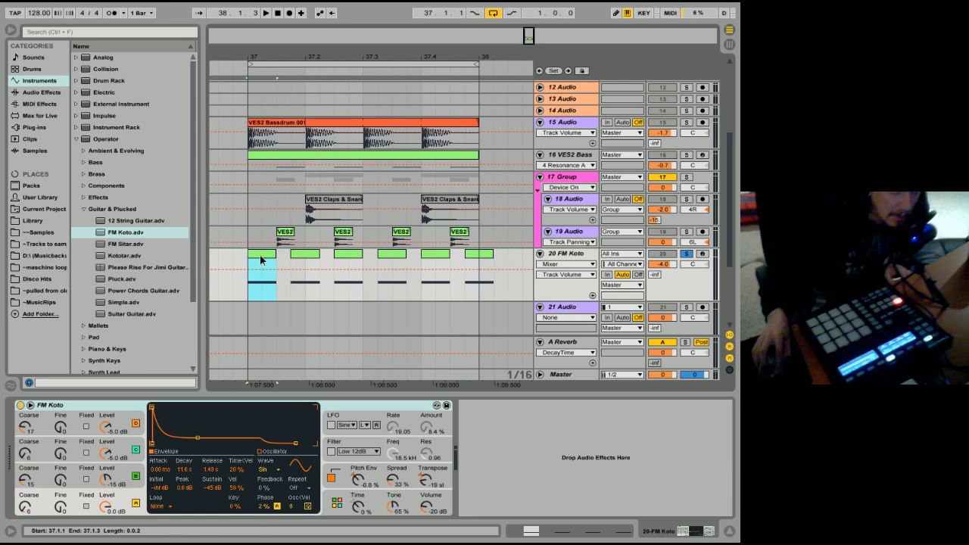
# - Lower the FM Koto volume to -6.1 dB while checking it soloed and in the loop, and trim its last clip to end at bar 38
pyautogui.press('space')
pyautogui.moveTo(667, 266); pyautogui.dragTo(664, 272)
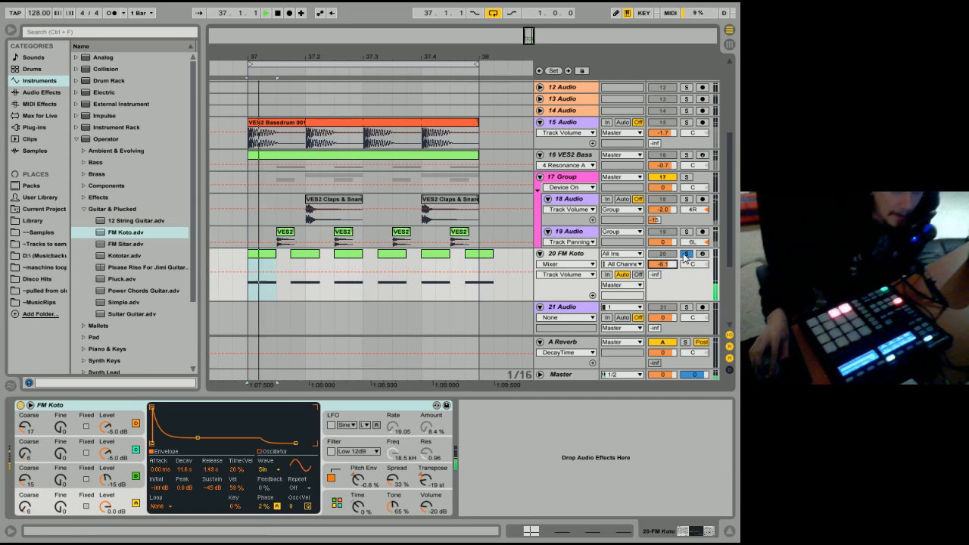
pyautogui.click(686, 253)
pyautogui.moveTo(492, 255); pyautogui.dragTo(482, 256)
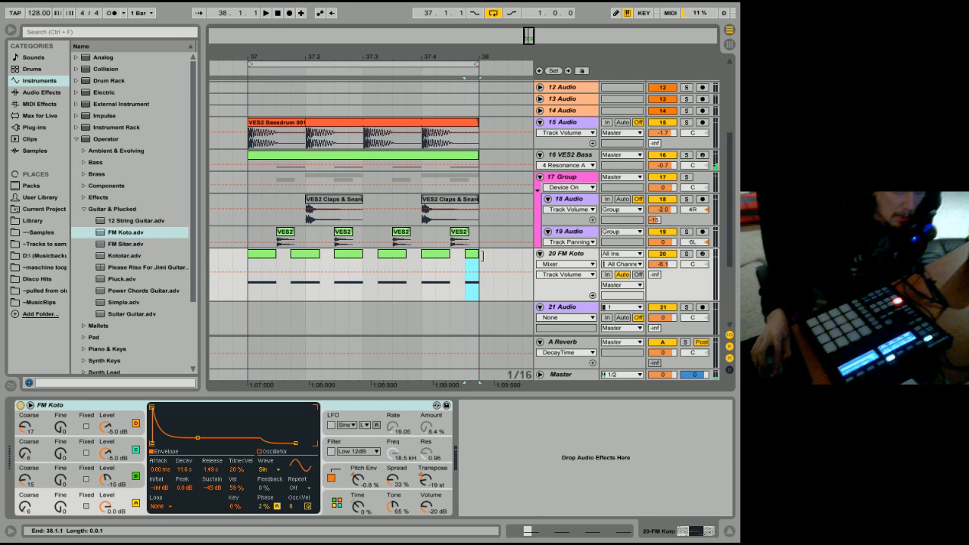
pyautogui.click(684, 253)
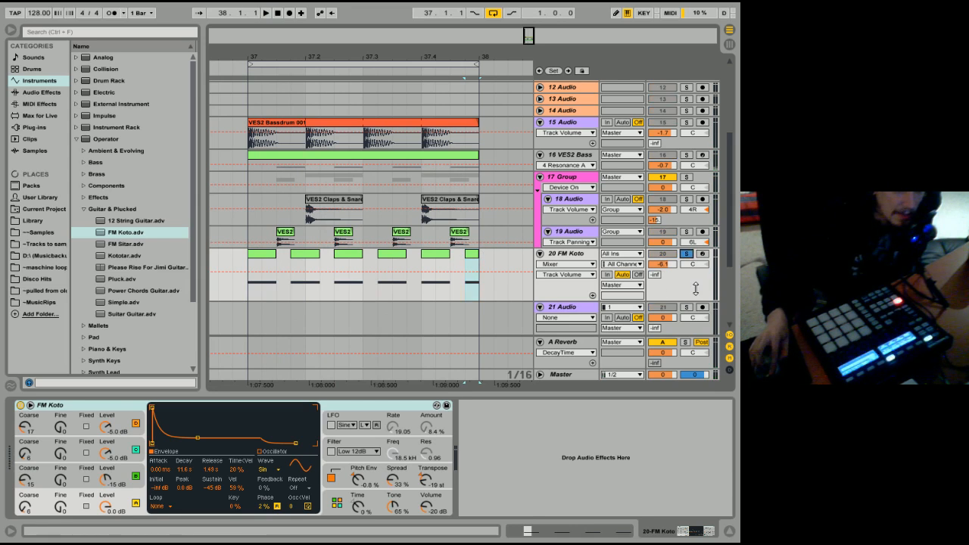
# - Copy the last sidechained Compressor from the bass track and paste it after the FM Koto instrument
pyautogui.click(569, 176)
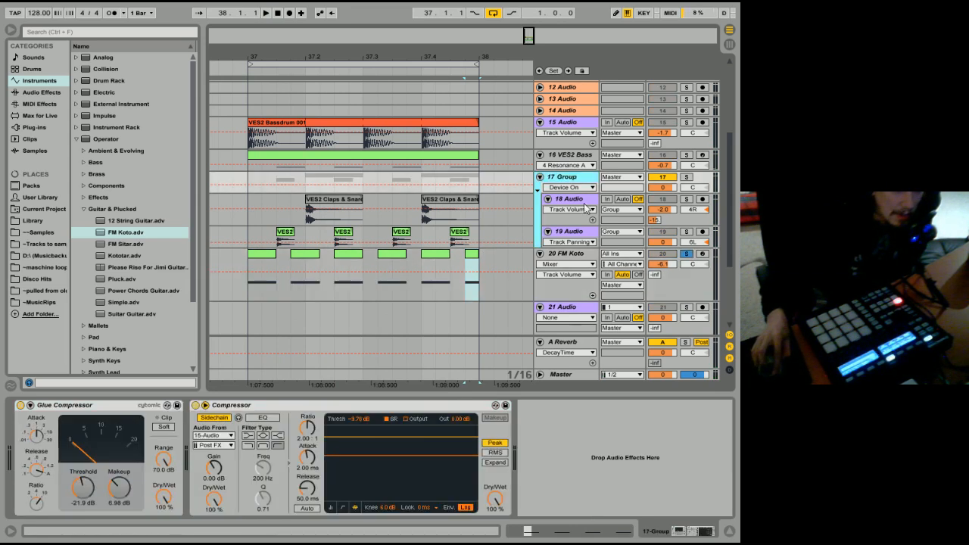
pyautogui.click(569, 156)
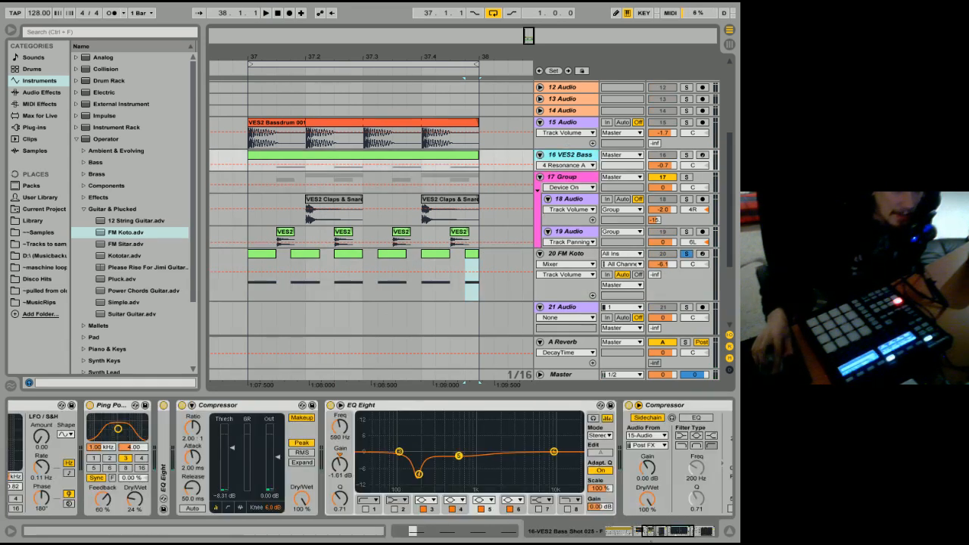
pyautogui.click(664, 535)
pyautogui.rightClick(547, 404)
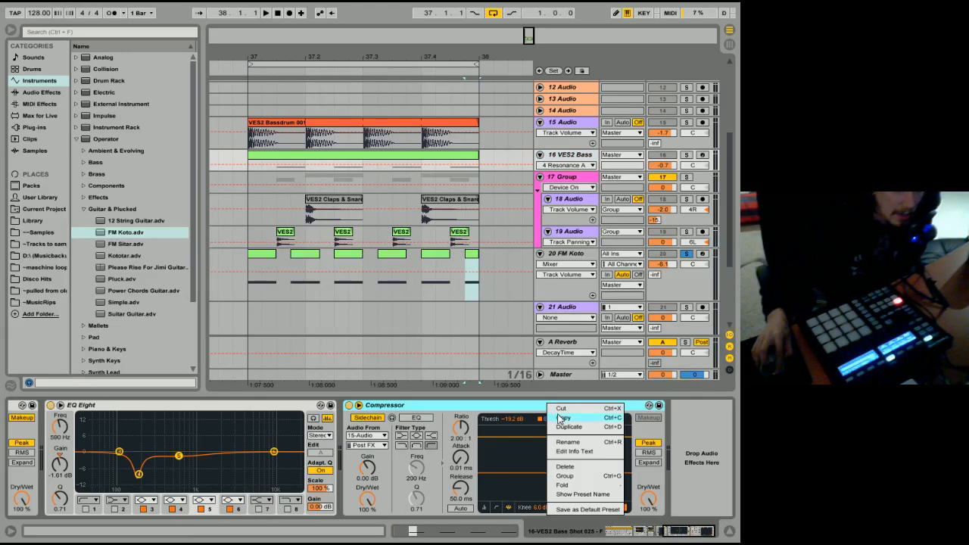
pyautogui.click(560, 417)
pyautogui.click(660, 271)
pyautogui.rightClick(520, 445)
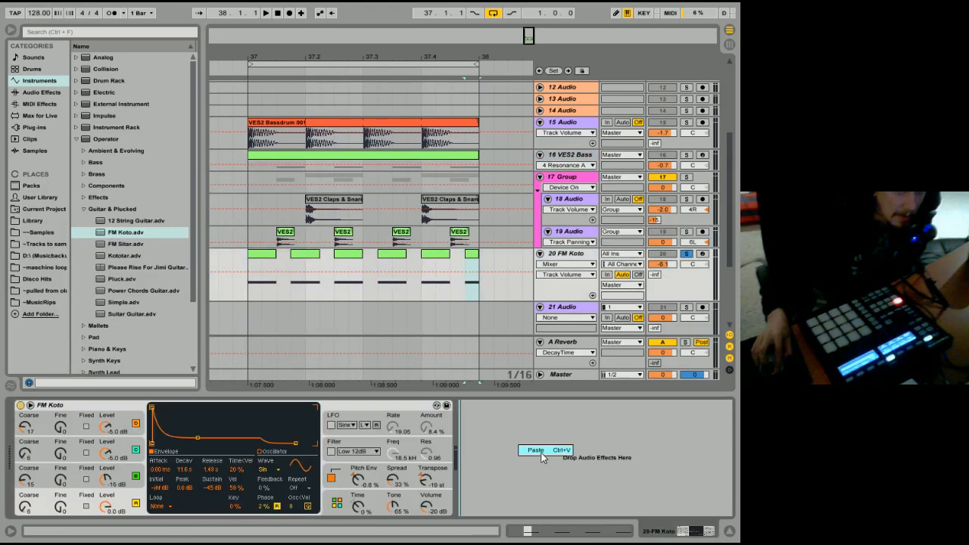
pyautogui.click(538, 453)
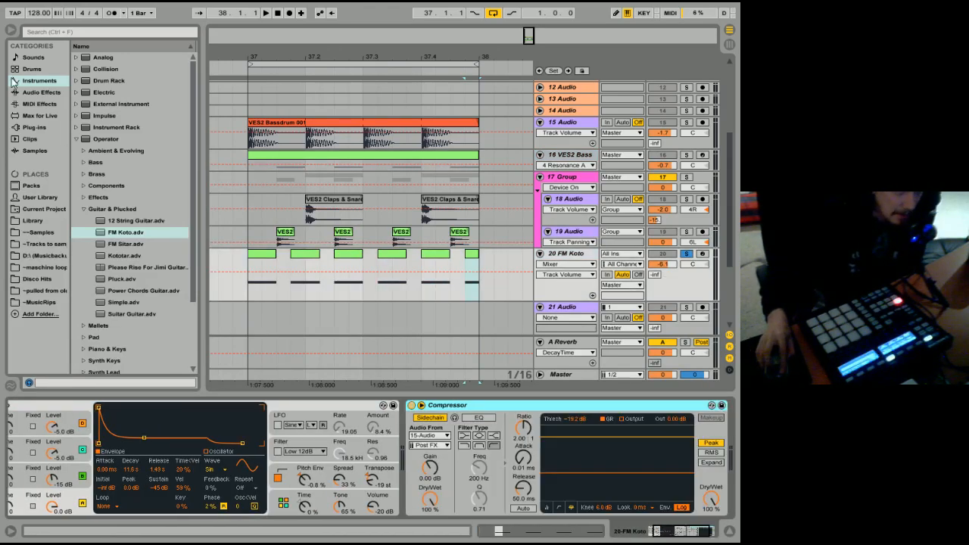
# - Insert a Pitch MIDI effect before FM Koto and set its pitch to -12 st
pyautogui.click(41, 91)
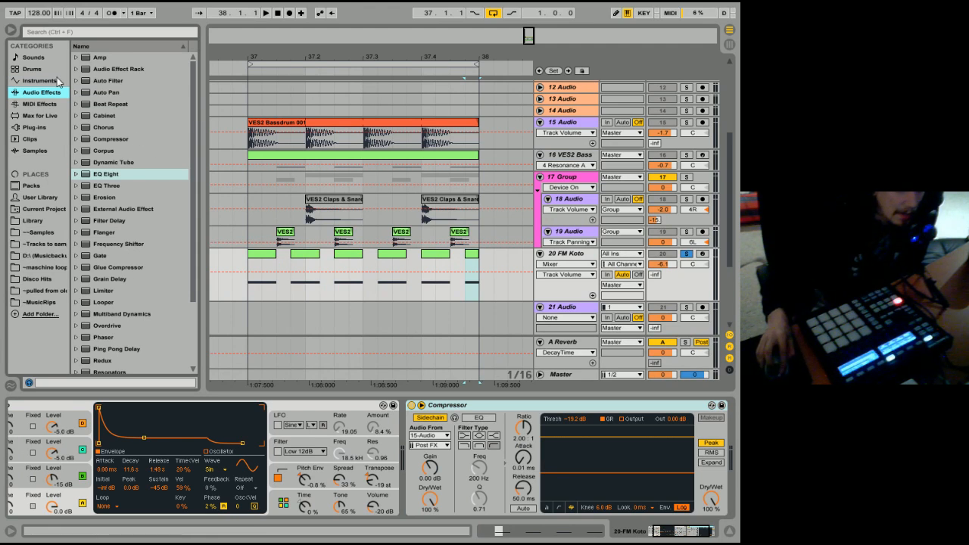
pyautogui.click(36, 139)
pyautogui.click(35, 128)
pyautogui.click(36, 105)
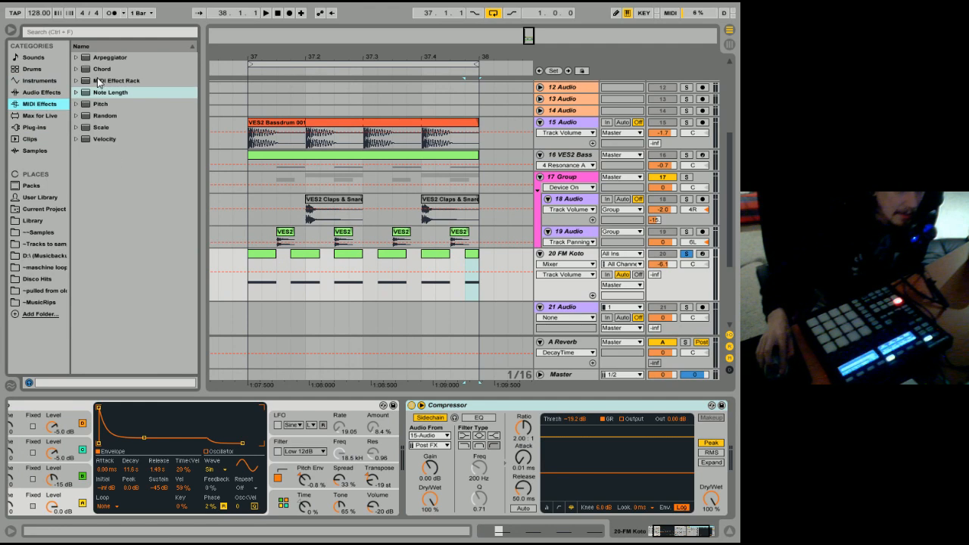
pyautogui.click(665, 538)
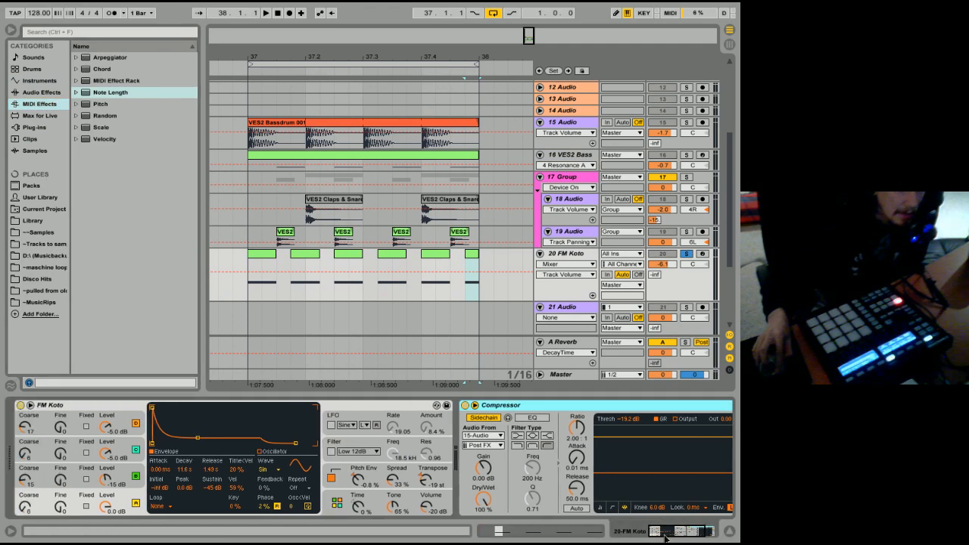
pyautogui.doubleClick(77, 105)
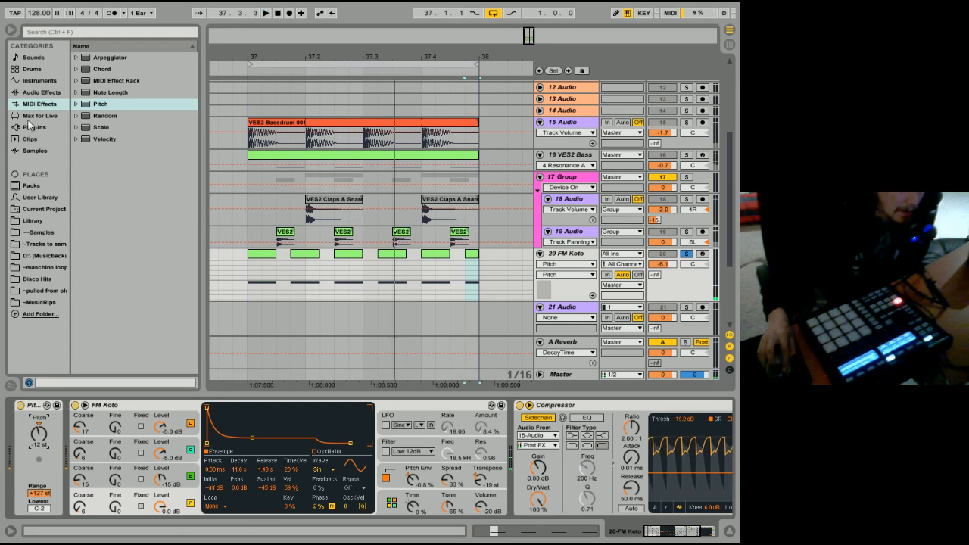
# - Insert a Ping Pong Delay at 0% dry/wet before FM Koto's Compressor, and a Frequency Shifter in Ring mode ahead of the delay
pyautogui.click(43, 92)
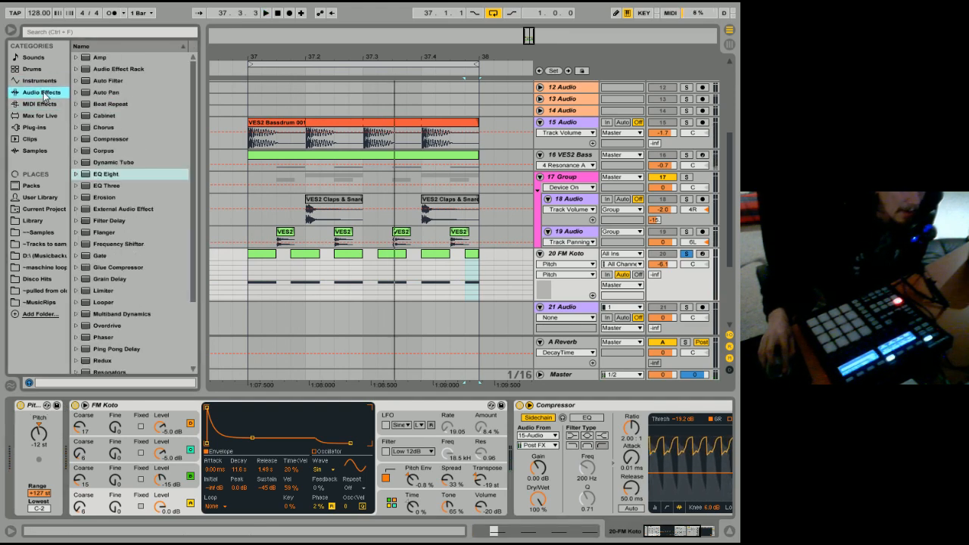
pyautogui.scroll(-3, 152, 290)
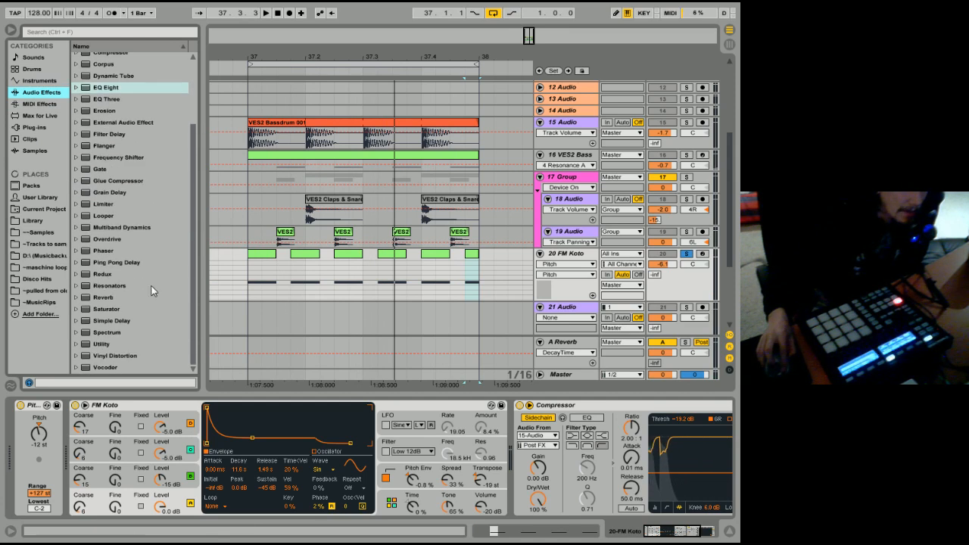
pyautogui.moveTo(113, 262)
pyautogui.mouseDown()
pyautogui.moveTo(464, 497)
pyautogui.moveTo(492, 492)
pyautogui.mouseUp()
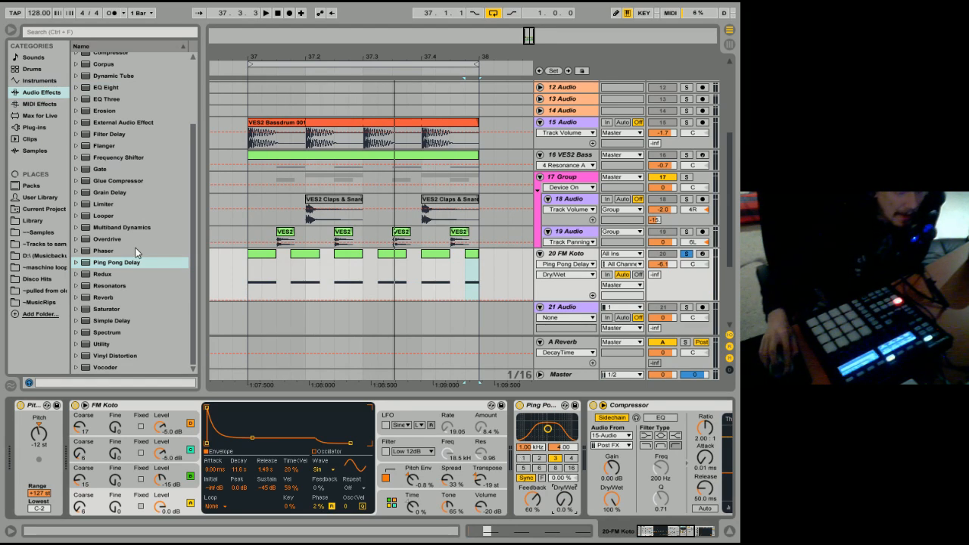
pyautogui.moveTo(126, 161); pyautogui.dragTo(527, 462)
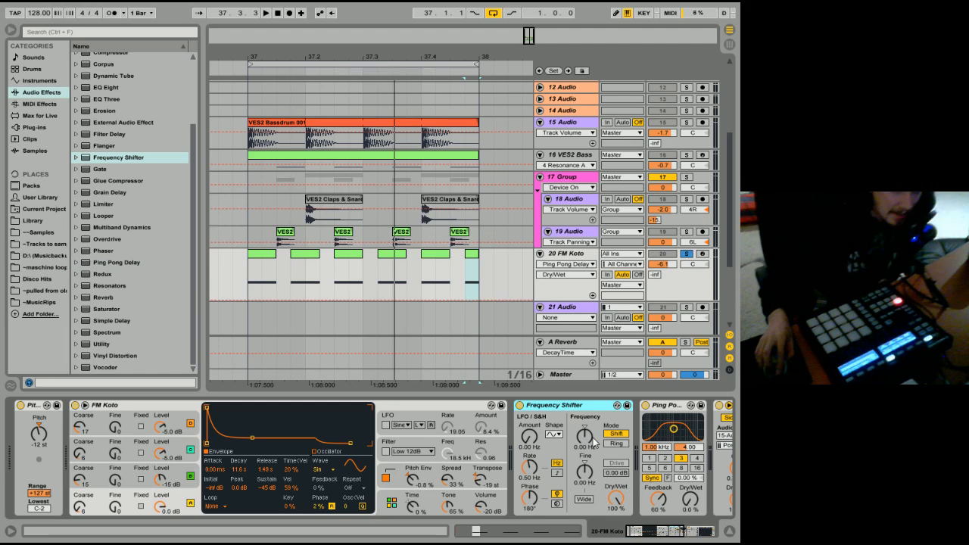
pyautogui.click(616, 444)
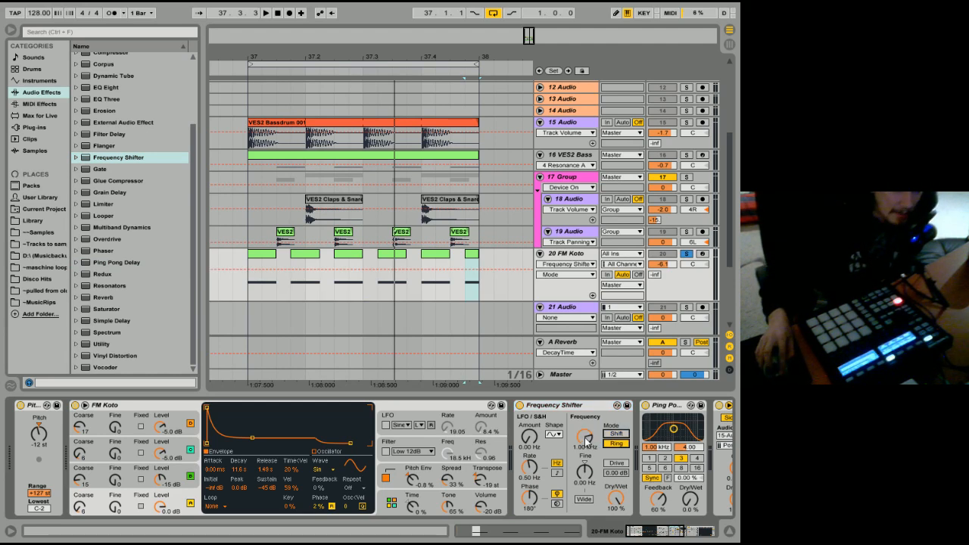
# - Try the Frequency Shifter's ring modulation frequency at 651 Hz and 1.63 kHz while playing the soloed FM Koto
pyautogui.moveTo(585, 437); pyautogui.dragTo(584, 446)
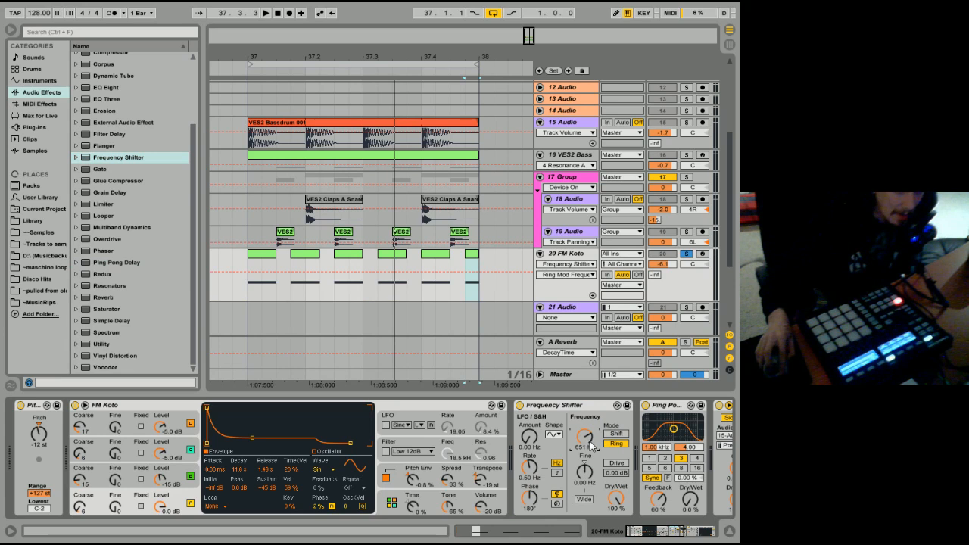
pyautogui.moveTo(587, 439)
pyautogui.mouseDown()
pyautogui.moveTo(587, 469)
pyautogui.moveTo(587, 431)
pyautogui.mouseUp()
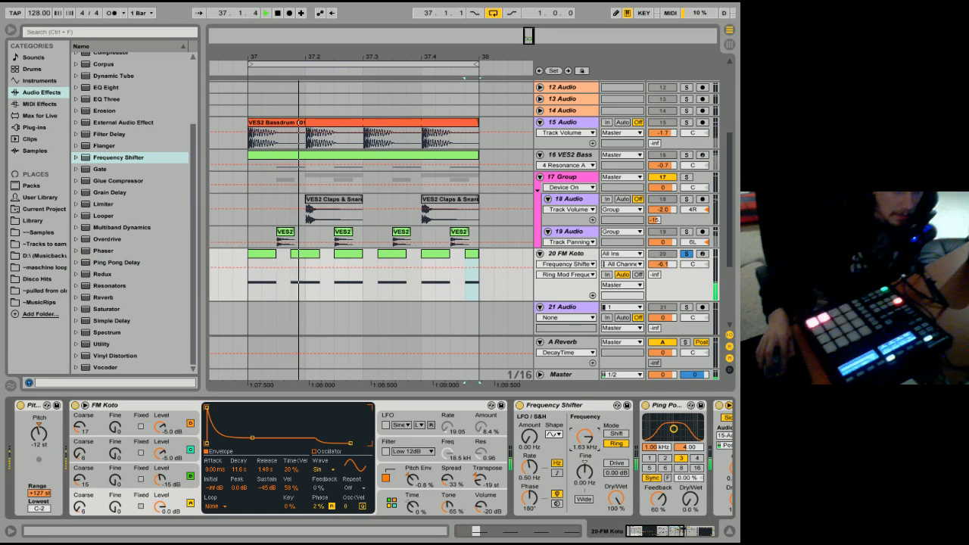
pyautogui.click(679, 532)
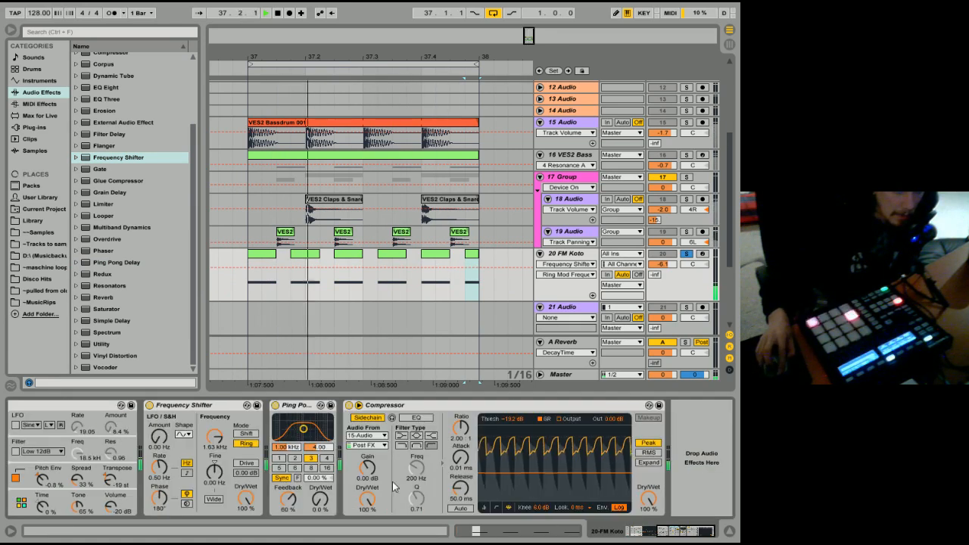
pyautogui.press('space')
# - Insert a Chorus at 48% dry/wet and an Amp with Dual output between the Frequency Shifter and the Ping Pong Delay
pyautogui.scroll(2, 141, 322)
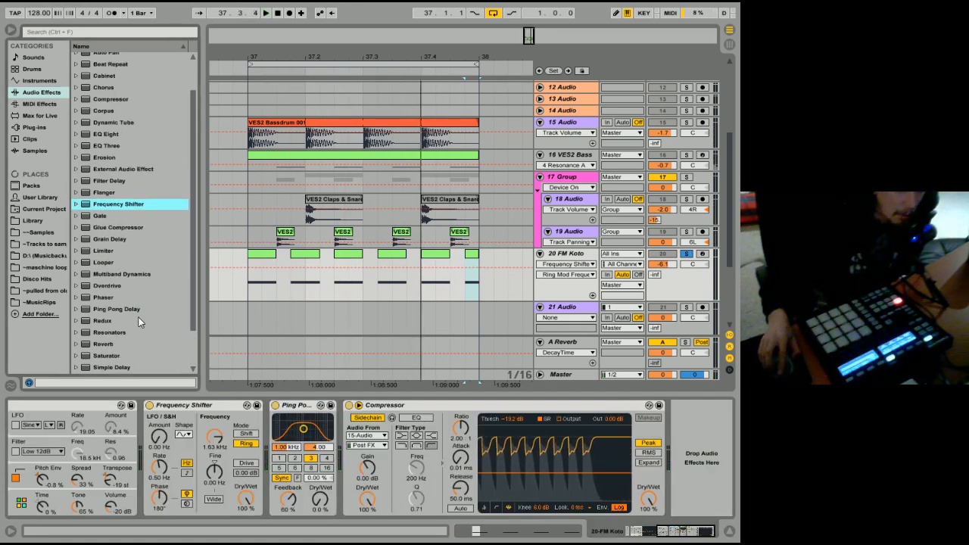
pyautogui.scroll(-2, 141, 322)
pyautogui.scroll(4, 200, 227)
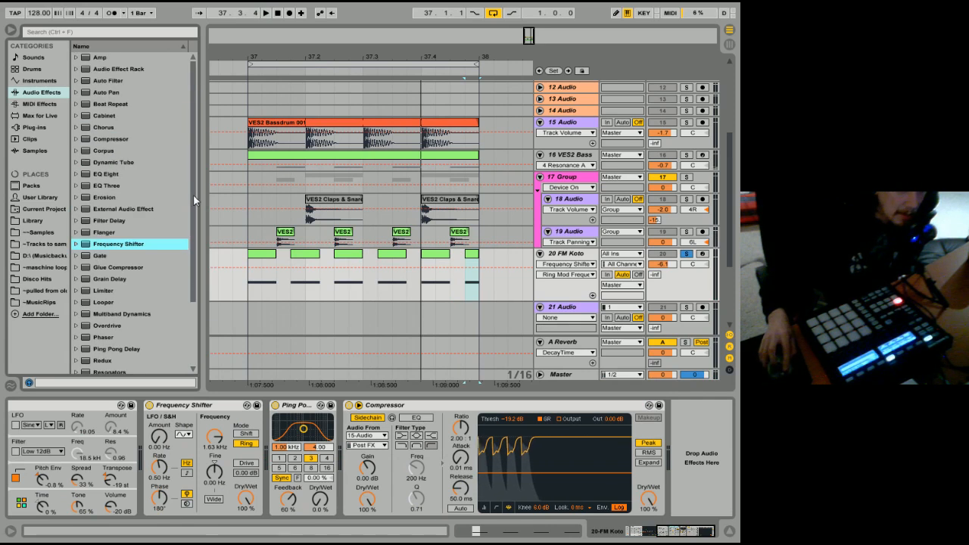
pyautogui.moveTo(96, 131); pyautogui.dragTo(291, 488)
pyautogui.press('space')
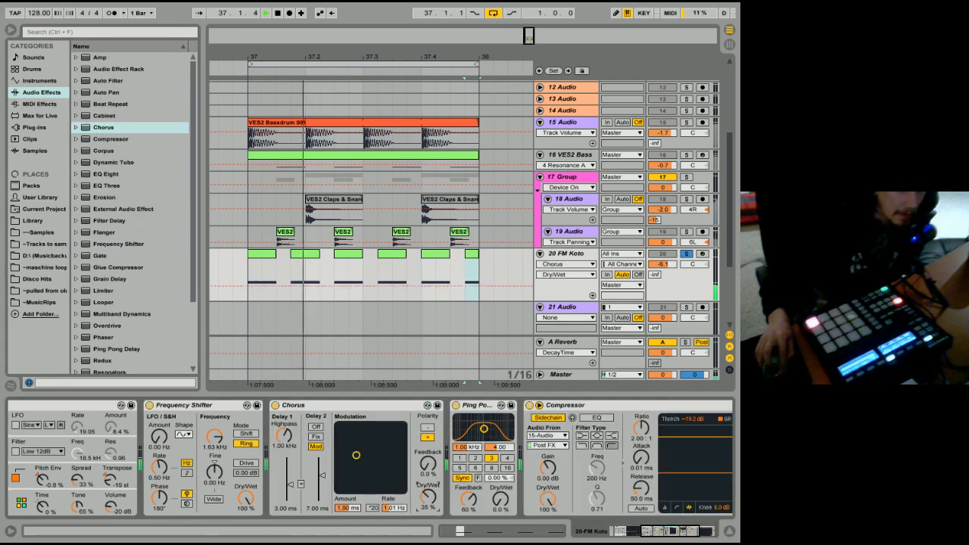
pyautogui.moveTo(428, 498); pyautogui.dragTo(428, 461)
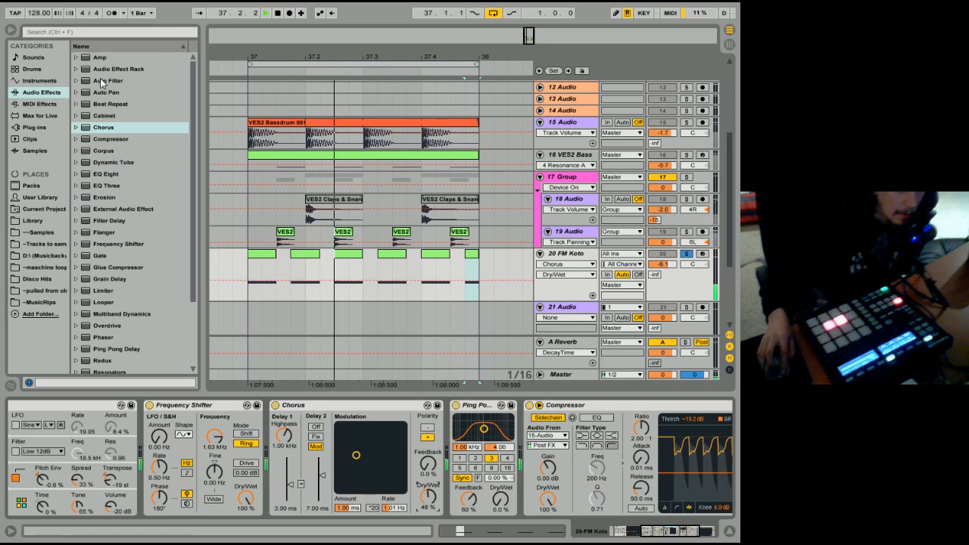
pyautogui.moveTo(98, 59); pyautogui.dragTo(474, 441)
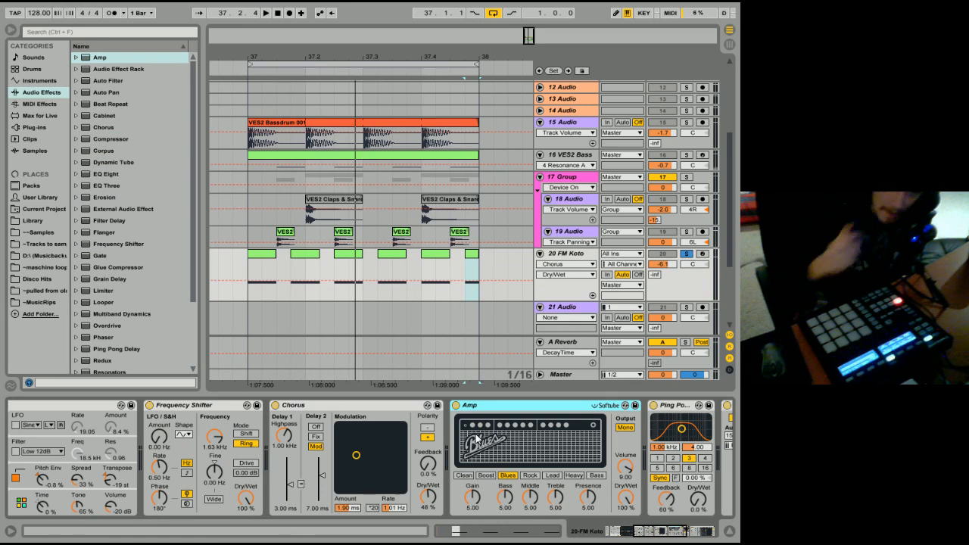
pyautogui.click(623, 428)
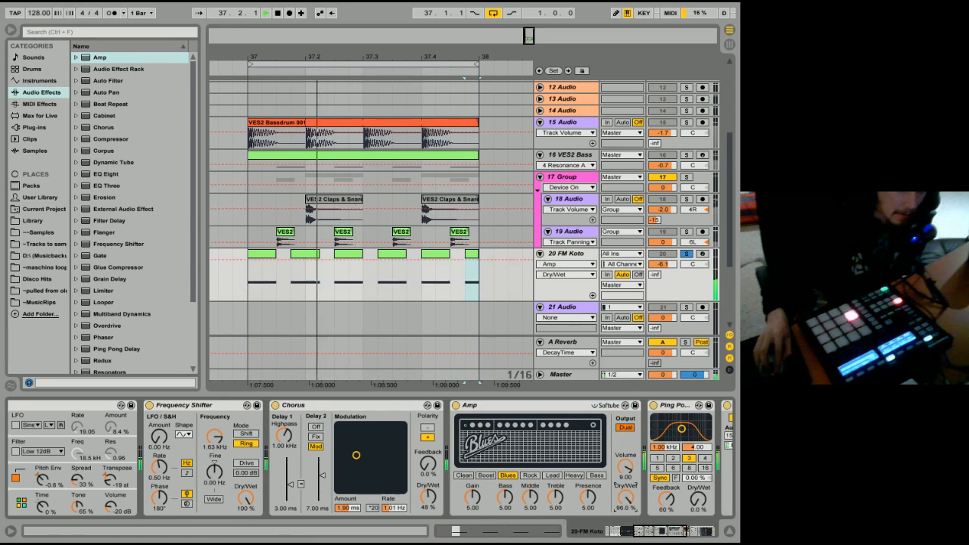
# - Turn on Wide in the Frequency Shifter with a 0.41 Hz spread and set its frequency to 912 Hz
pyautogui.moveTo(214, 437); pyautogui.dragTo(215, 455)
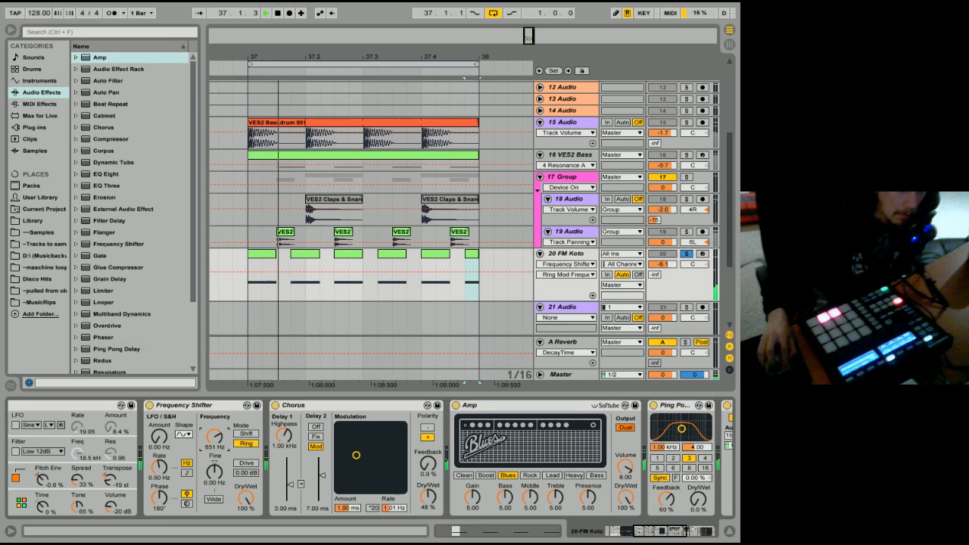
pyautogui.moveTo(666, 536); pyautogui.dragTo(652, 535)
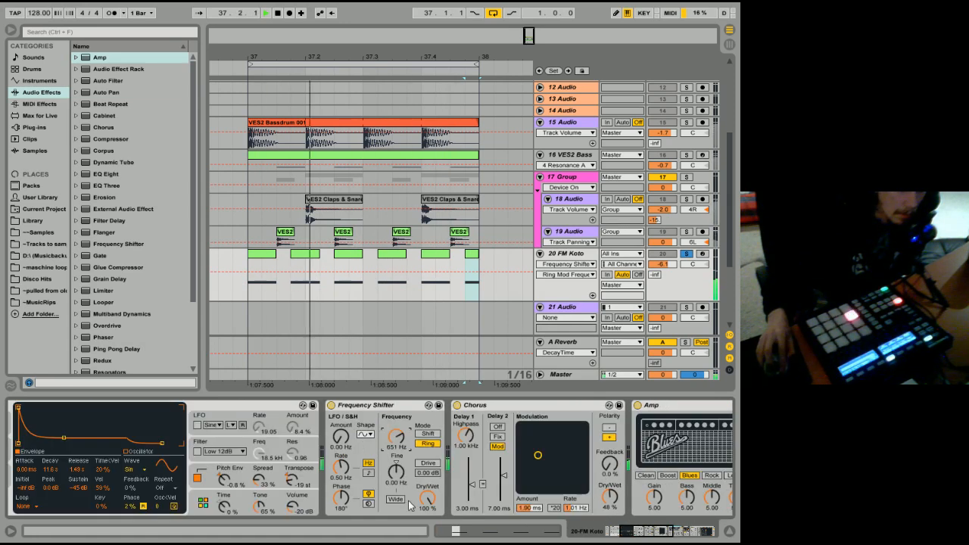
pyautogui.click(396, 500)
pyautogui.moveTo(401, 478)
pyautogui.mouseDown()
pyautogui.moveTo(401, 450)
pyautogui.moveTo(401, 475)
pyautogui.mouseUp()
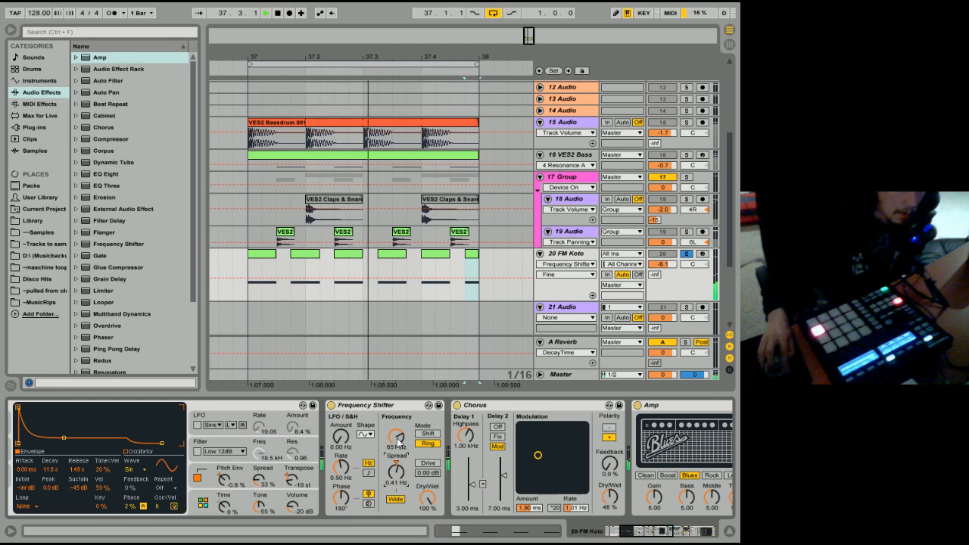
pyautogui.moveTo(399, 441); pyautogui.dragTo(399, 417)
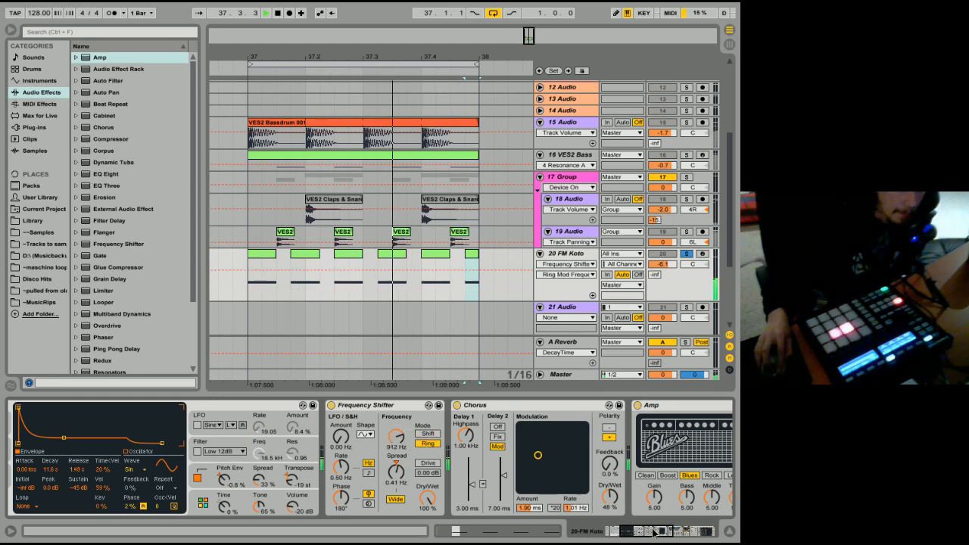
# - Audition the Amp's Rock, Lead, Heavy and Bass models, choose Boost, and set the Amp's dry/wet to 91.3%
pyautogui.moveTo(654, 532); pyautogui.dragTo(669, 535)
pyautogui.click(463, 476)
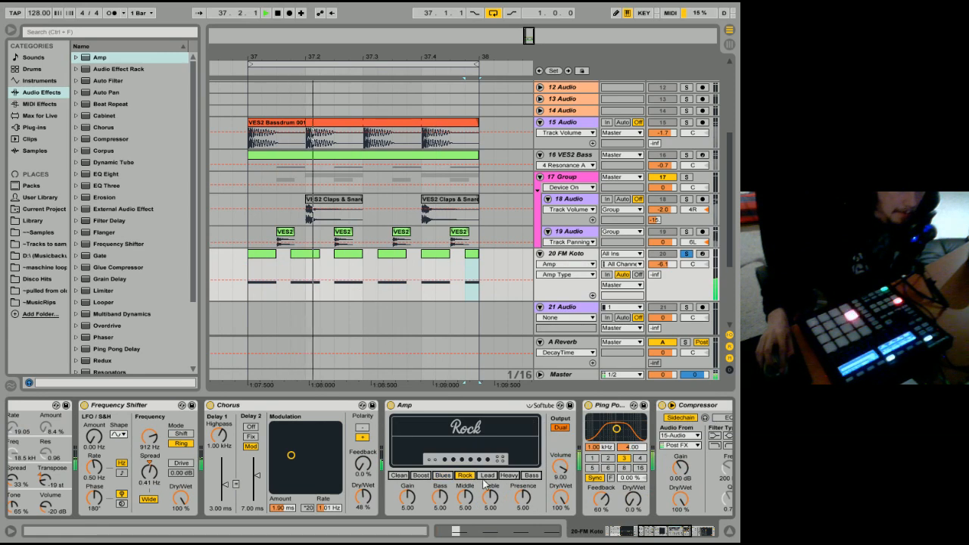
pyautogui.click(486, 475)
pyautogui.click(509, 475)
pyautogui.click(533, 476)
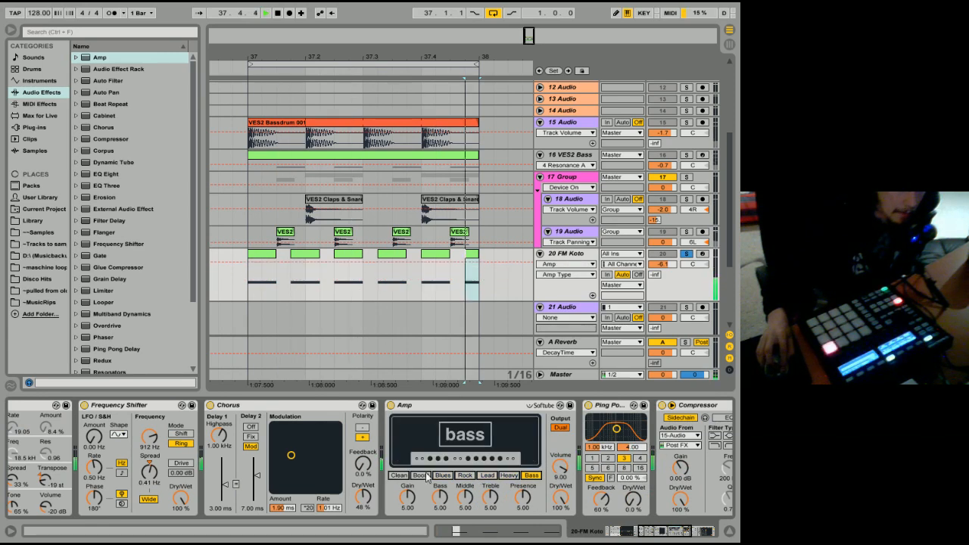
pyautogui.click(420, 475)
pyautogui.moveTo(553, 500); pyautogui.dragTo(556, 511)
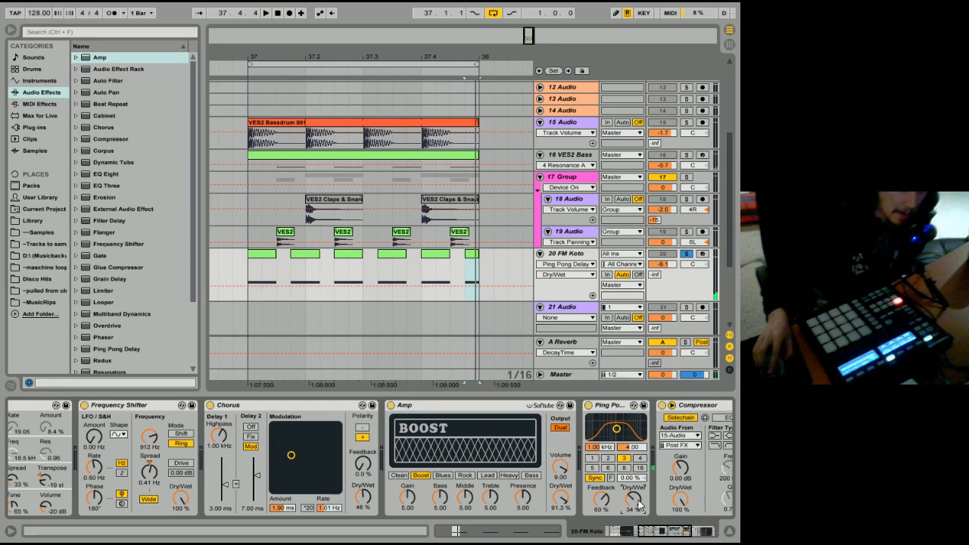
# - Set the Ping Pong Delay's dry/wet to 25%, and lower FM Koto to about -8.5 dB while playing it unsoloed in the loop
pyautogui.moveTo(689, 535); pyautogui.dragTo(710, 535)
pyautogui.press('space')
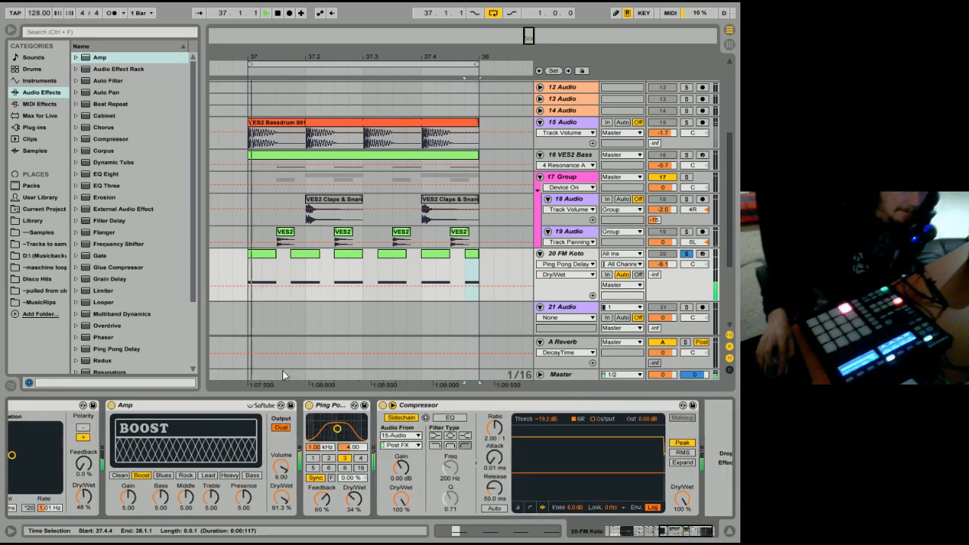
pyautogui.moveTo(354, 498); pyautogui.dragTo(355, 511)
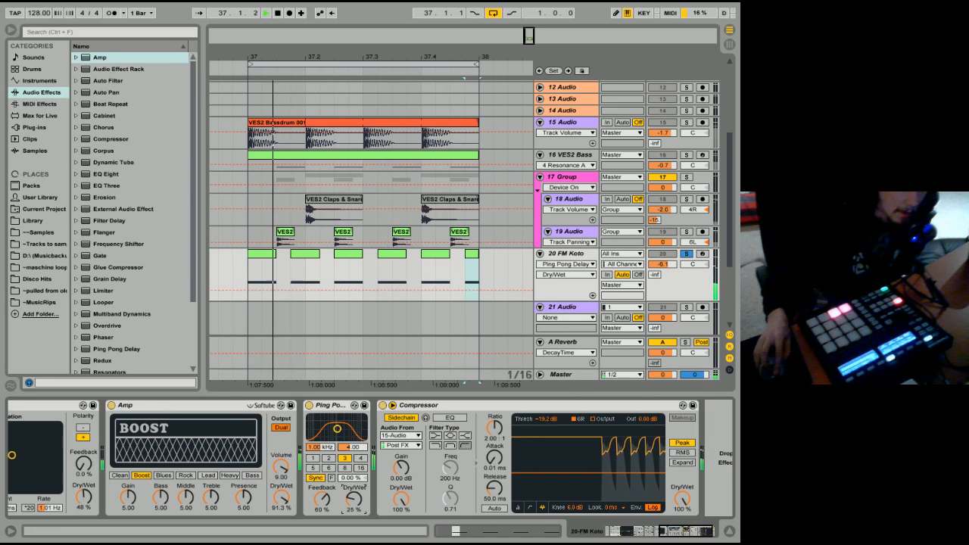
pyautogui.moveTo(663, 264); pyautogui.dragTo(666, 271)
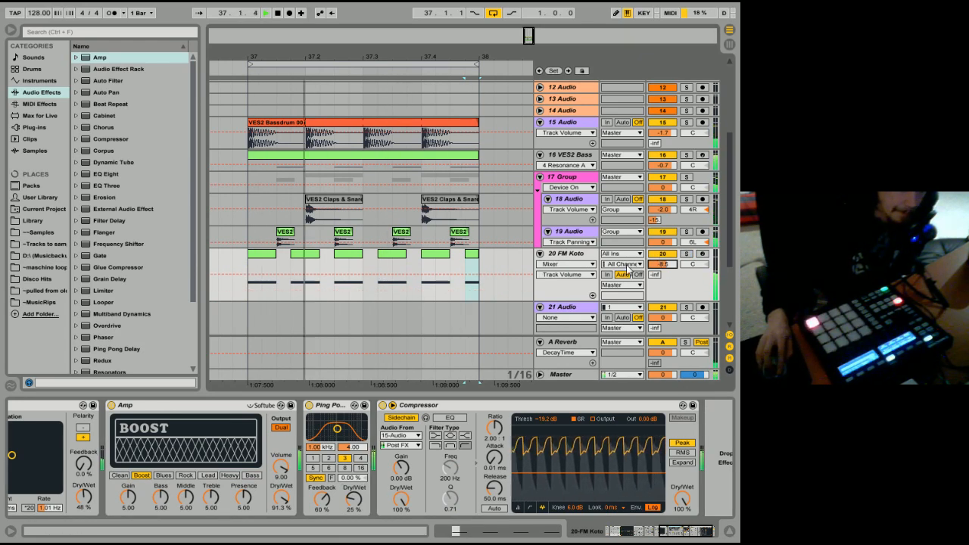
pyautogui.press('space')
# - Bypass the Amp, solo FM Koto during playback, and raise its track volume to -3.2 dB
pyautogui.click(683, 534)
pyautogui.moveTo(683, 535); pyautogui.dragTo(710, 532)
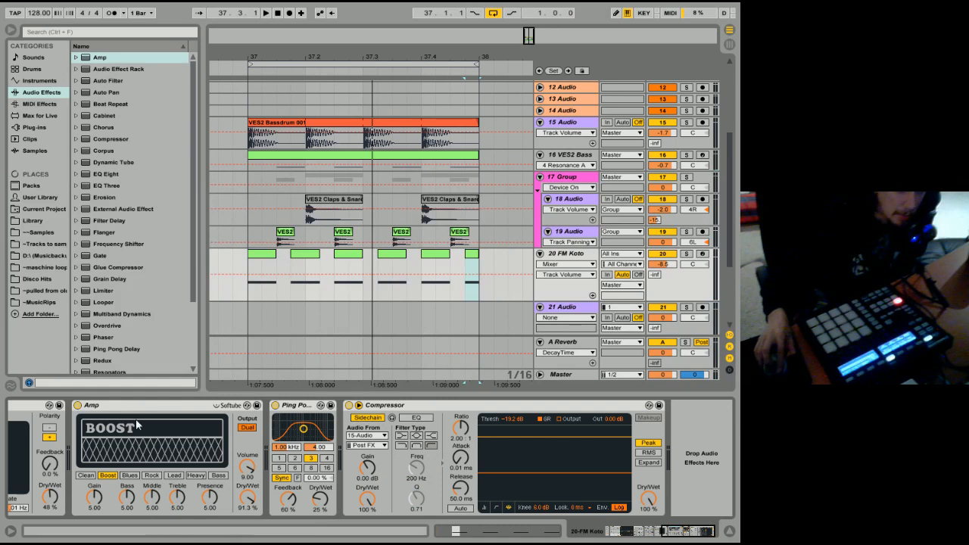
pyautogui.click(78, 405)
pyautogui.click(263, 256)
pyautogui.press('space')
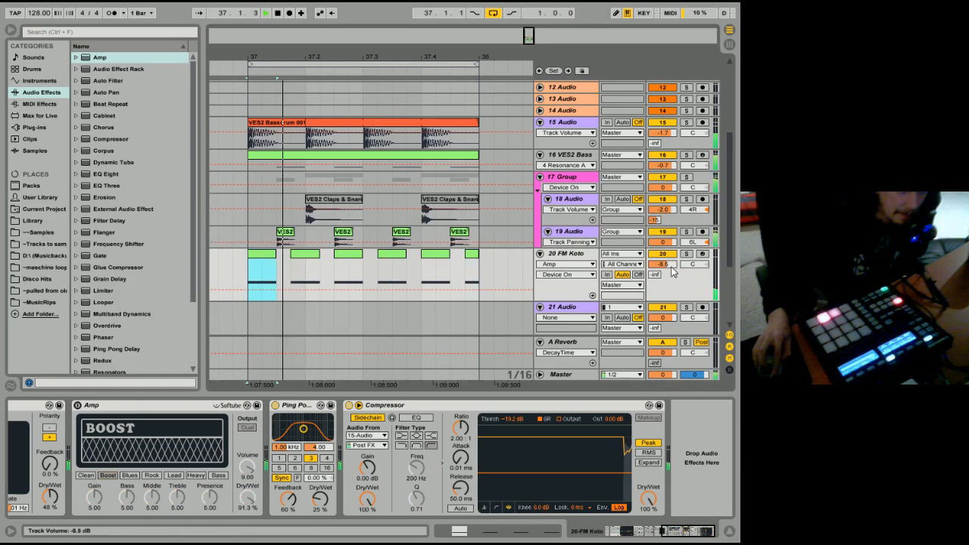
pyautogui.click(685, 256)
pyautogui.moveTo(663, 264); pyautogui.dragTo(663, 246)
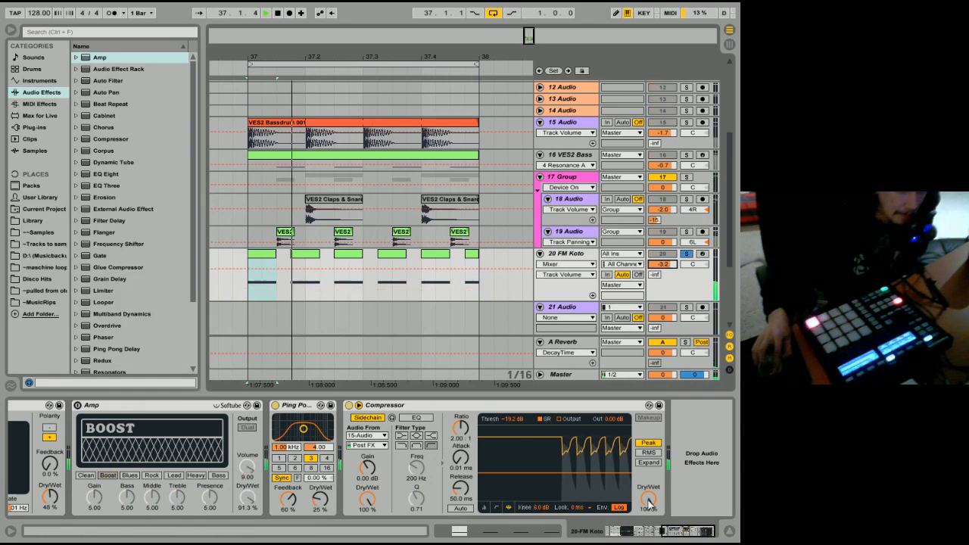
# - Set FM Koto's pitch envelope amount to -100% and transpose to -48 st, and return the Pitch effect to 0 st
pyautogui.moveTo(687, 532); pyautogui.dragTo(532, 538)
pyautogui.click(413, 479)
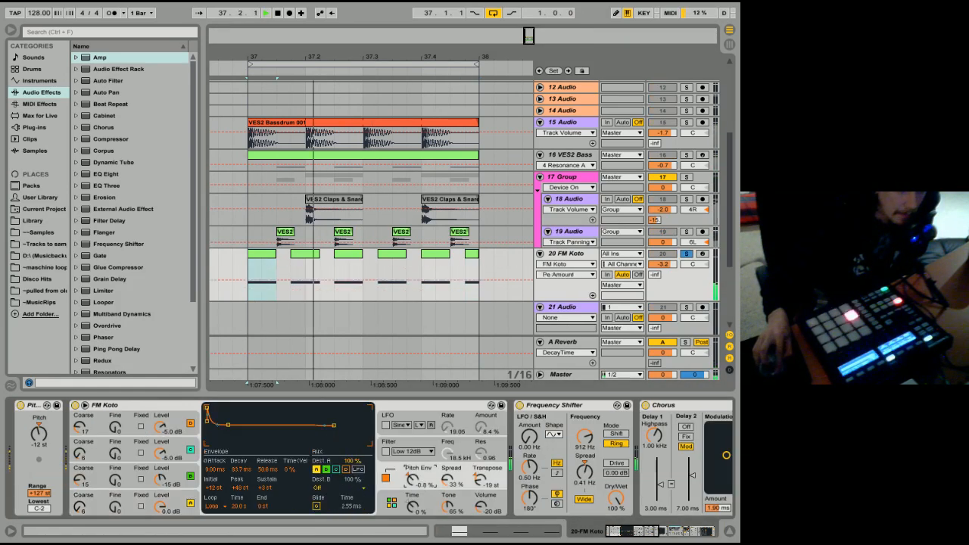
pyautogui.moveTo(413, 479); pyautogui.dragTo(413, 490)
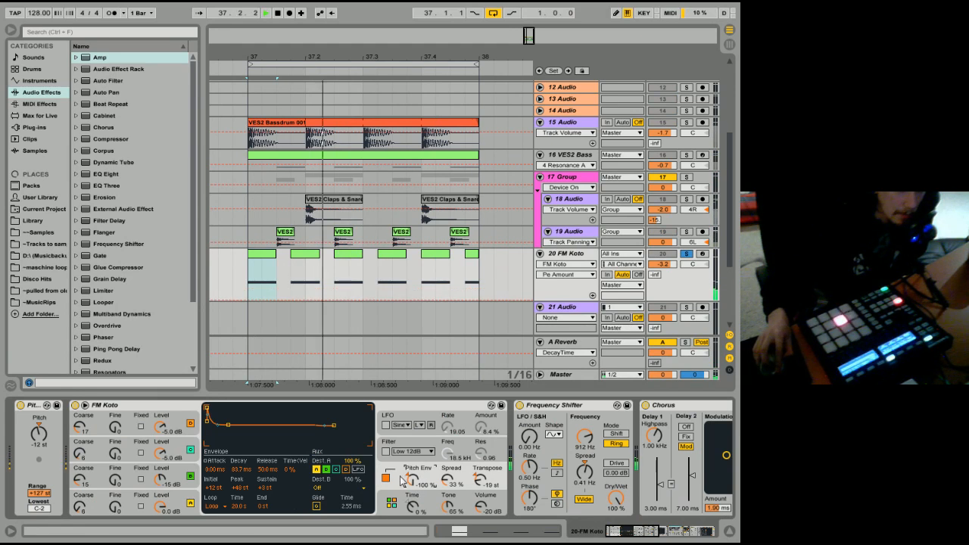
pyautogui.moveTo(487, 479); pyautogui.dragTo(487, 454)
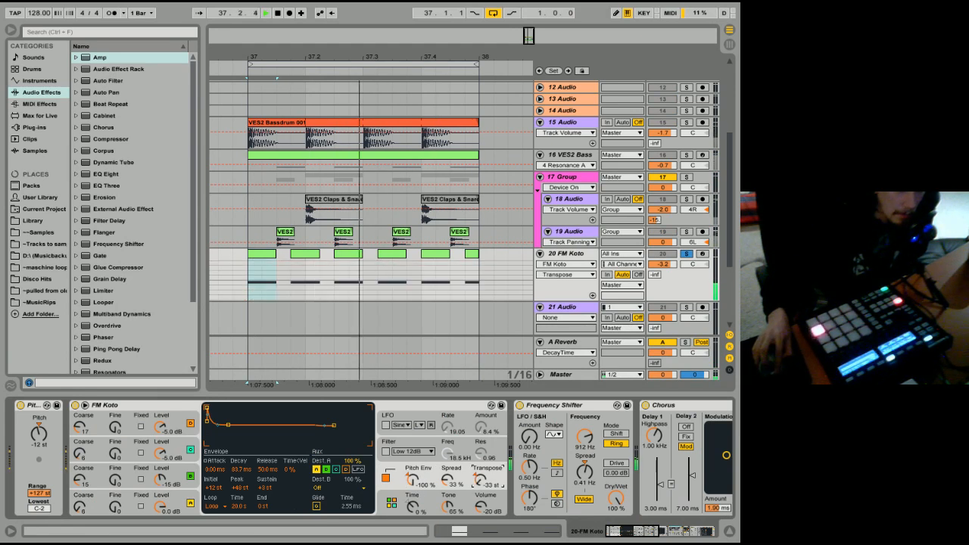
pyautogui.click(38, 426)
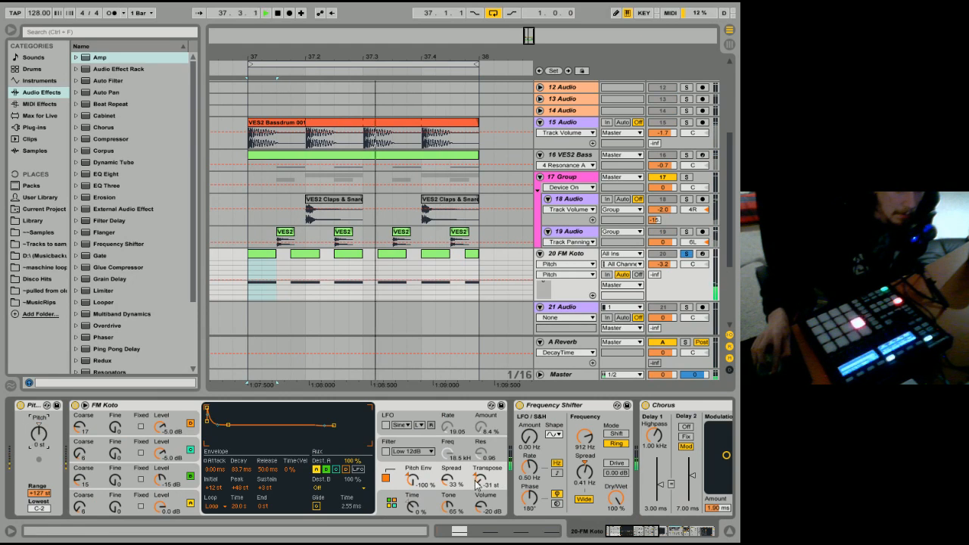
pyautogui.moveTo(487, 480); pyautogui.dragTo(487, 492)
pyautogui.click(413, 479)
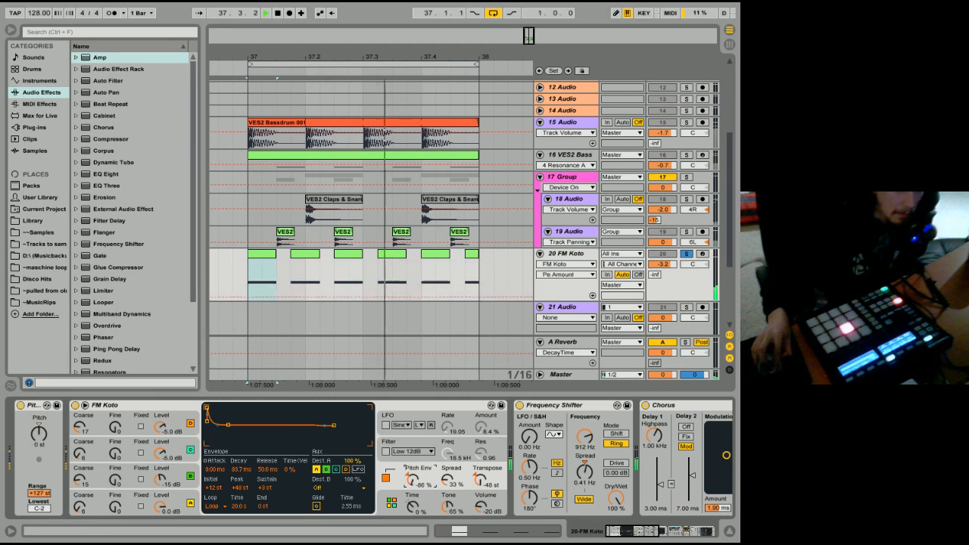
pyautogui.moveTo(228, 425); pyautogui.dragTo(231, 418)
pyautogui.click(160, 452)
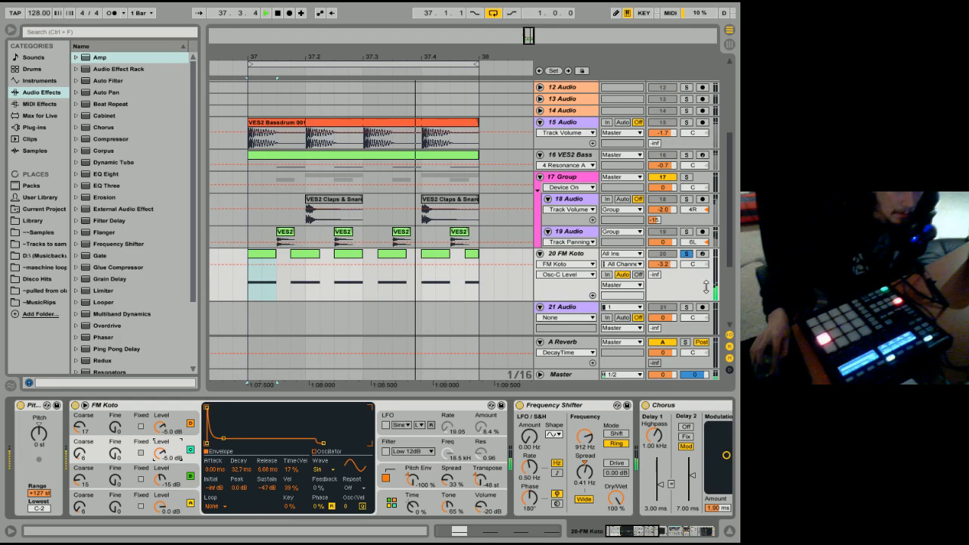
# - Insert a Compressor after the Ping Pong Delay with an inf:1 ratio and a -20.7 dB threshold
pyautogui.click(689, 532)
pyautogui.click(708, 536)
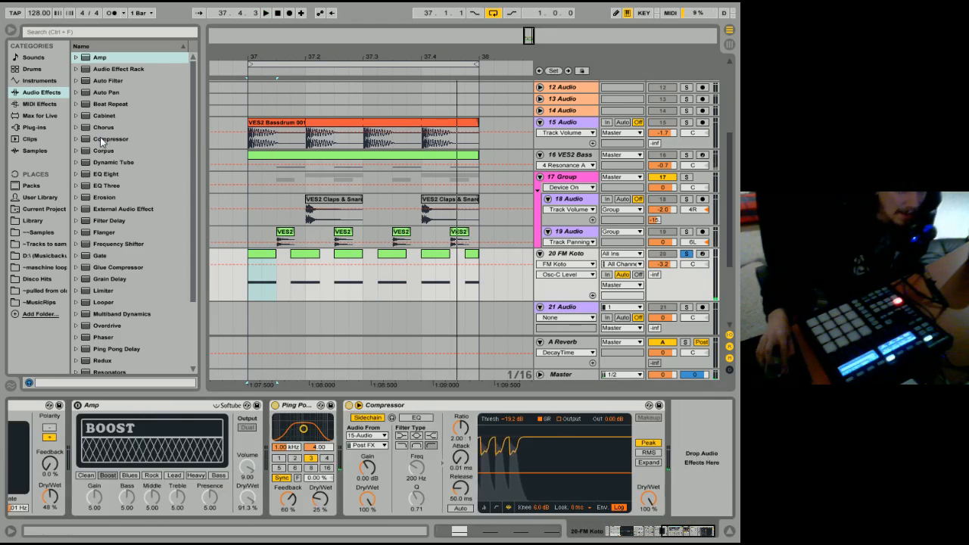
pyautogui.moveTo(100, 139); pyautogui.dragTo(399, 481)
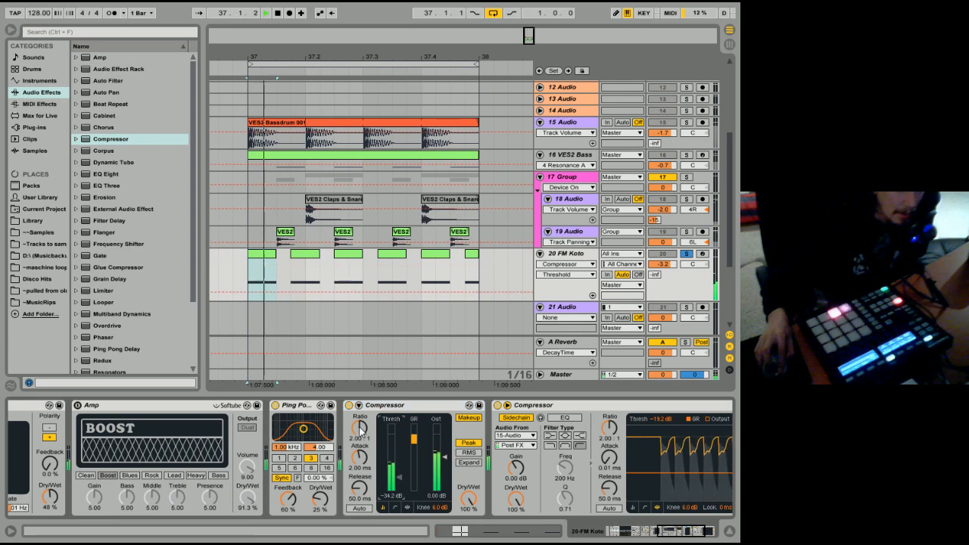
pyautogui.moveTo(360, 429); pyautogui.dragTo(360, 356)
pyautogui.moveTo(399, 478); pyautogui.dragTo(399, 468)
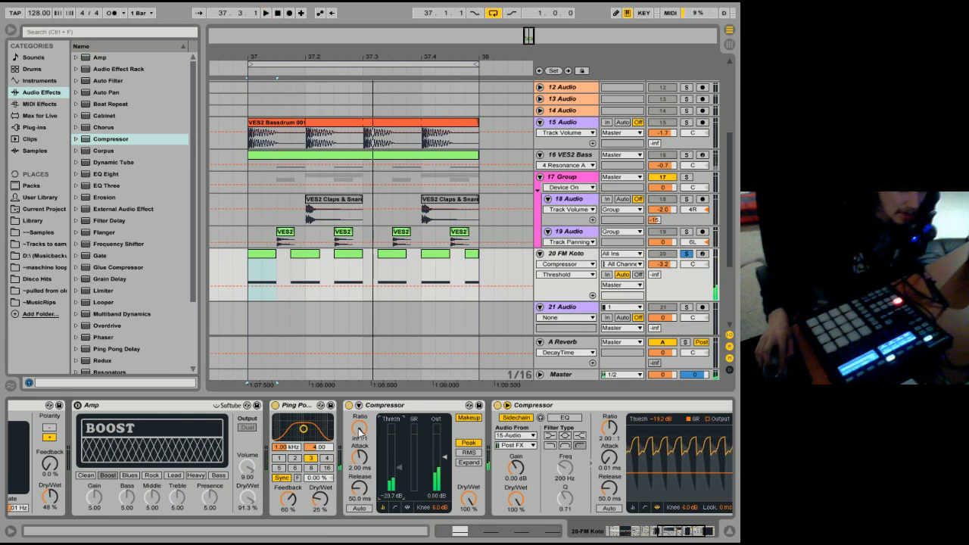
# - Unsolo FM Koto and lower its track volume to -4.7 dB against the full loop
pyautogui.press('space')
pyautogui.click(687, 254)
pyautogui.moveTo(664, 265); pyautogui.dragTo(664, 271)
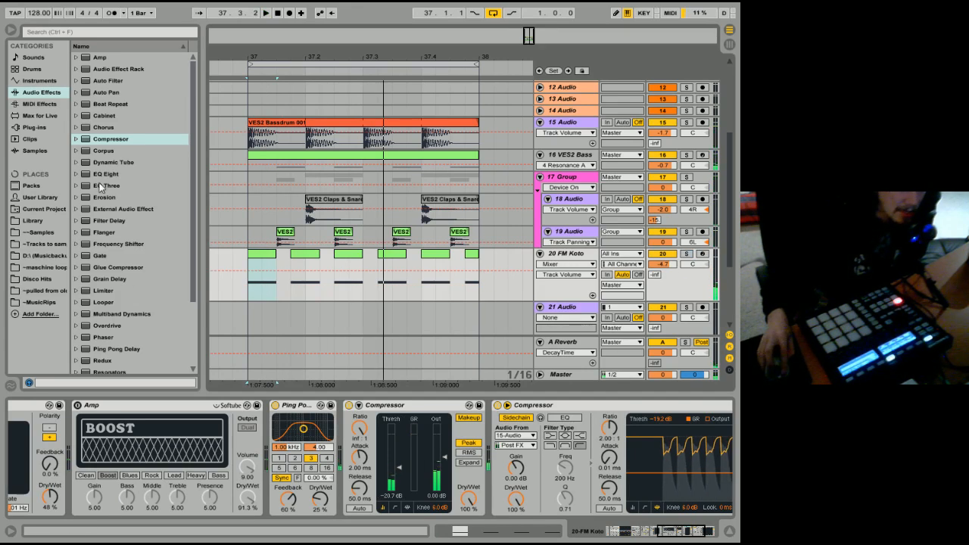
# - Insert a Reverb between the Ping Pong Delay and the new Compressor, and set its dry/wet to about 35%
pyautogui.scroll(-3, 125, 270)
pyautogui.click(113, 325)
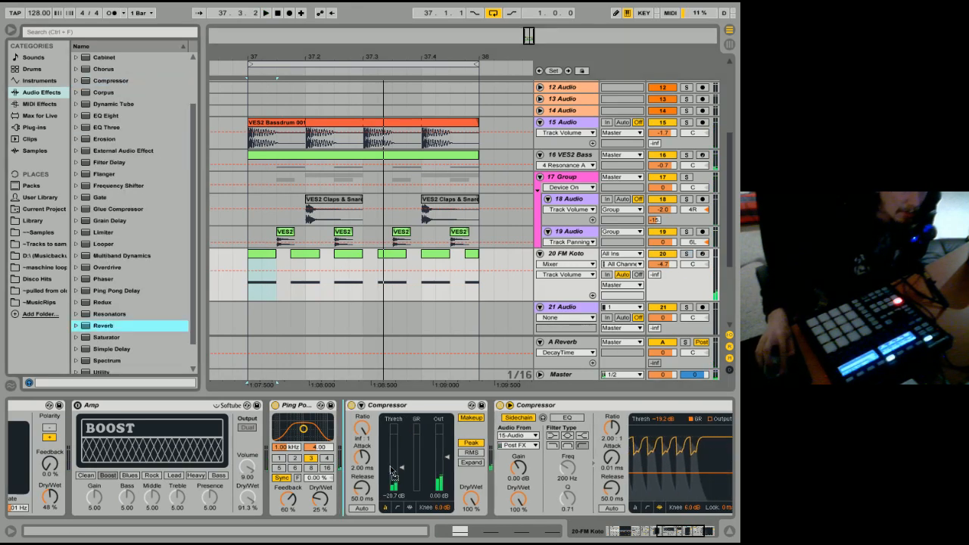
pyautogui.press('Return')
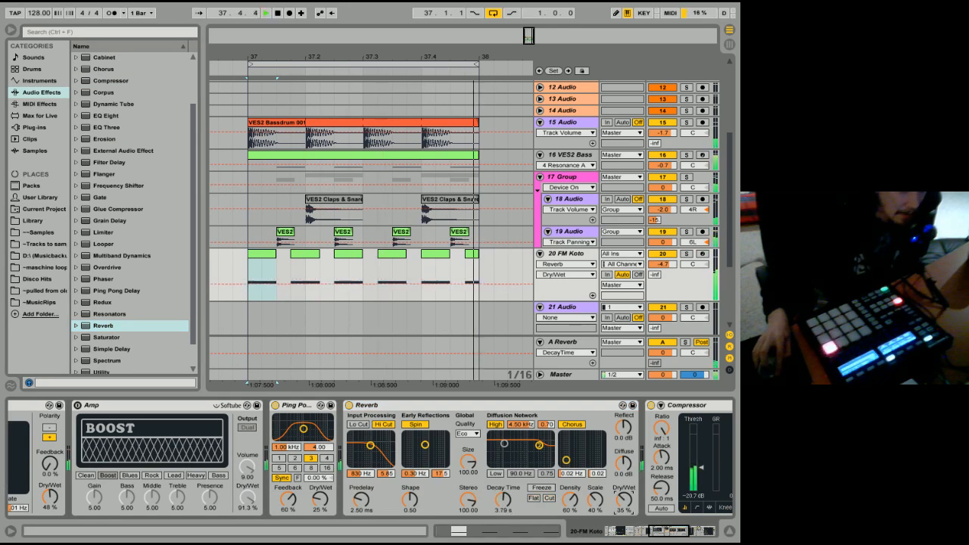
pyautogui.moveTo(624, 499); pyautogui.dragTo(624, 504)
pyautogui.moveTo(671, 531); pyautogui.dragTo(637, 535)
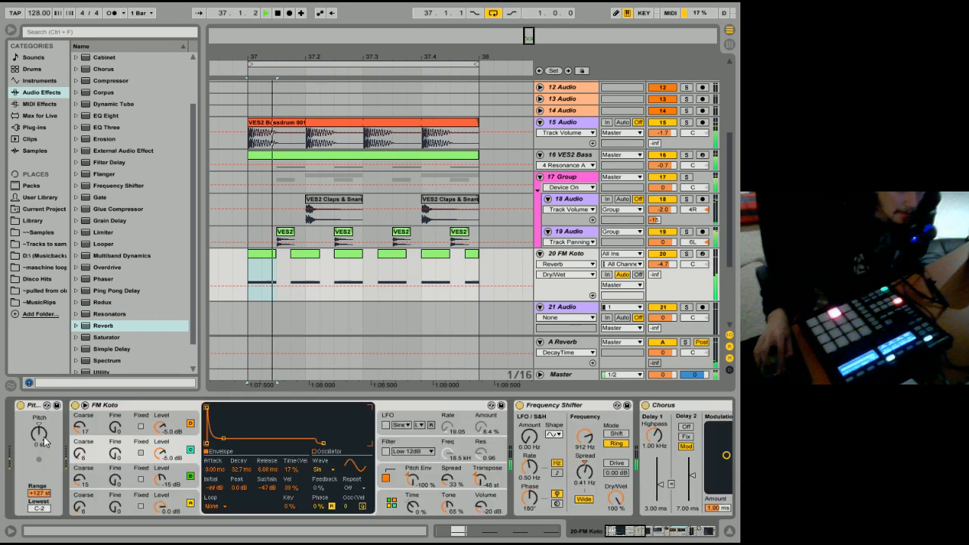
# - Sweep FM Koto's Pitch effect up to about +46 st during playback, settle it at +2 st, and stop playback
pyautogui.moveTo(39, 436); pyautogui.dragTo(39, 362)
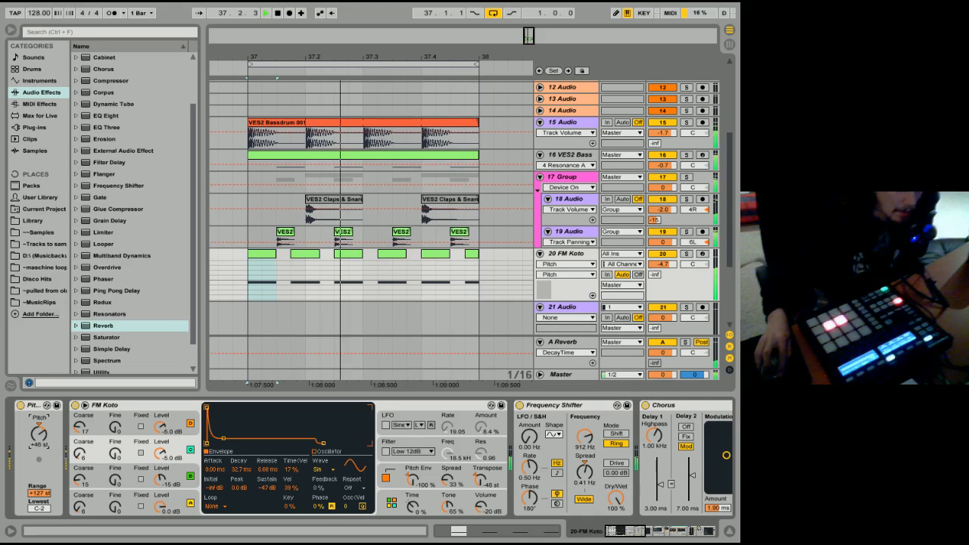
pyautogui.moveTo(38, 397); pyautogui.dragTo(42, 430)
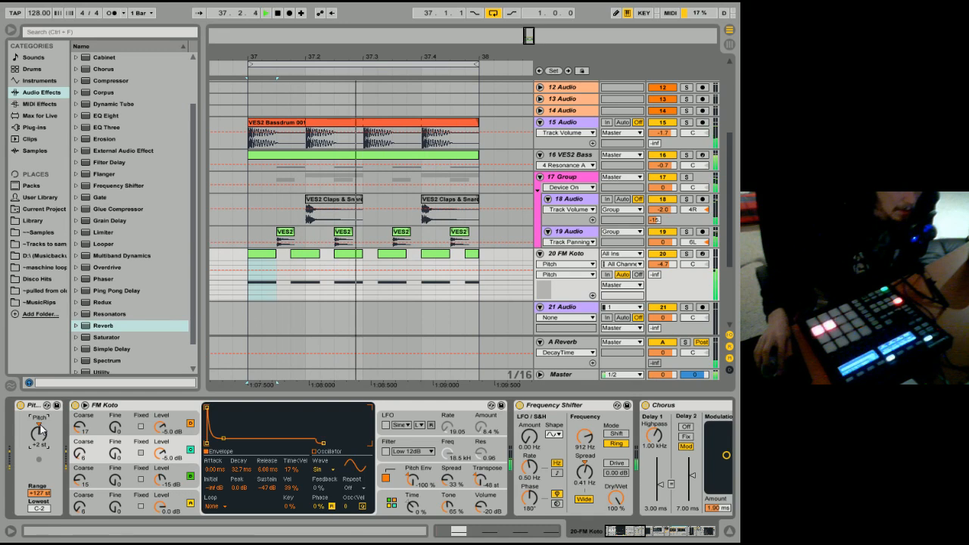
pyautogui.press('space')
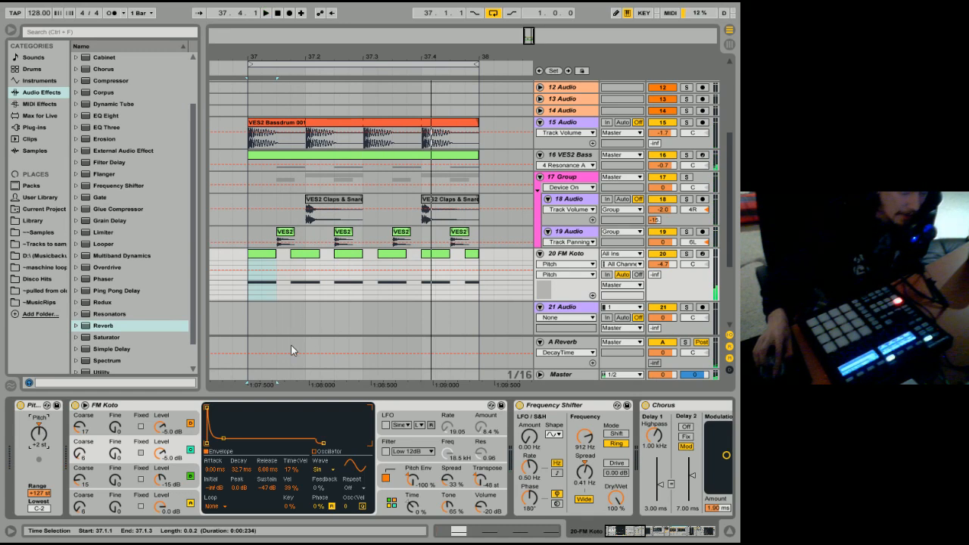
# - Reduce the track heights of 20 FM Koto and 18 Audio in the arrangement
pyautogui.moveTo(629, 530); pyautogui.dragTo(643, 531)
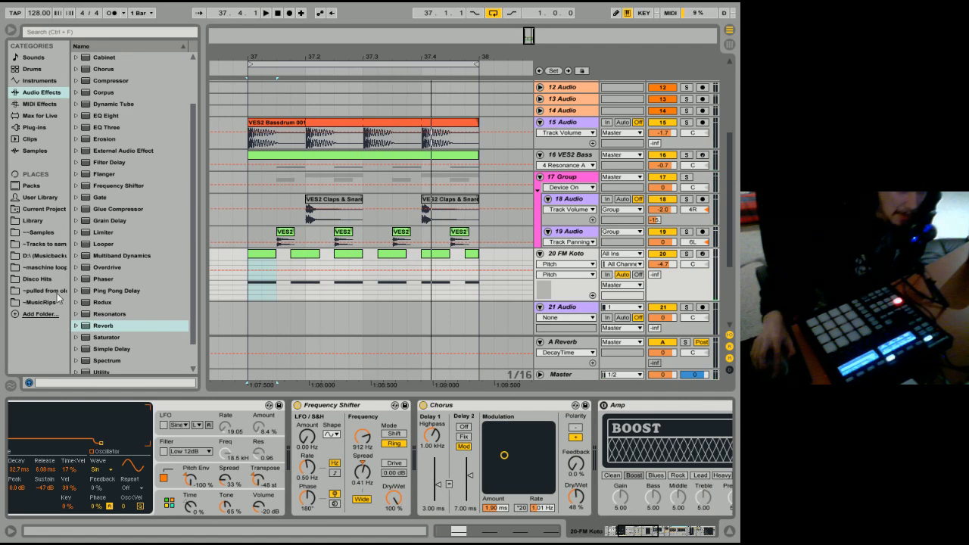
pyautogui.moveTo(695, 302); pyautogui.dragTo(695, 276)
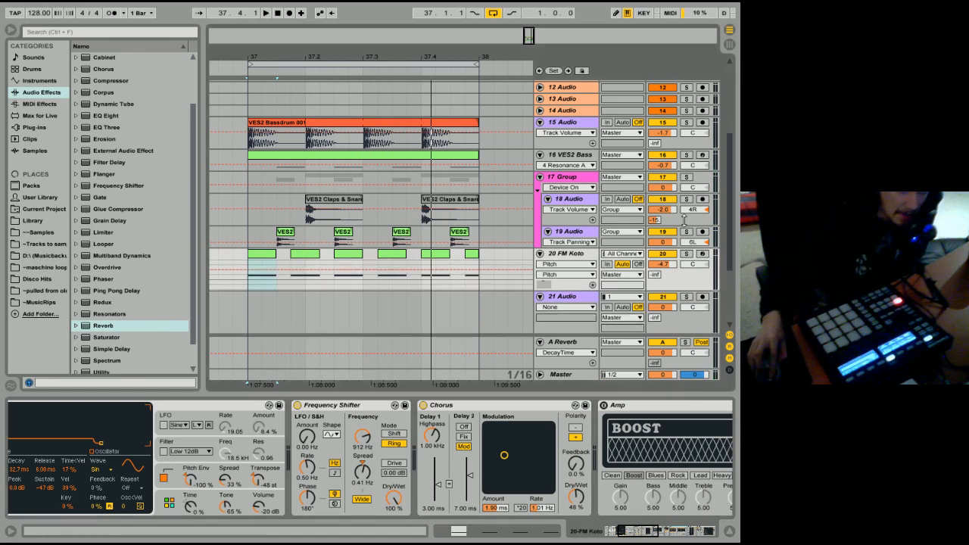
pyautogui.moveTo(684, 220); pyautogui.dragTo(687, 217)
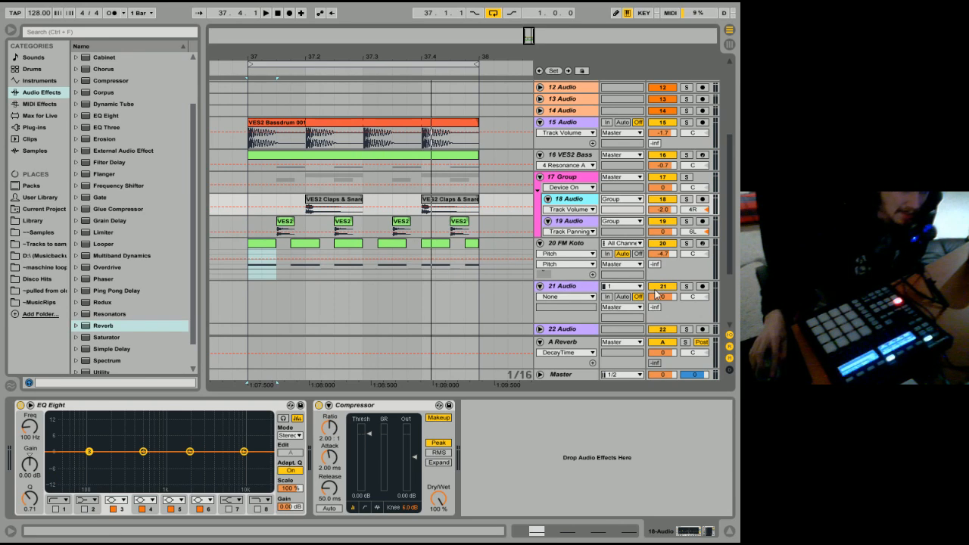
# - Raise FM Koto's send to the A Reverb return to about -21 dB during playback, and select the return reverb's dry/wet control
pyautogui.click(563, 344)
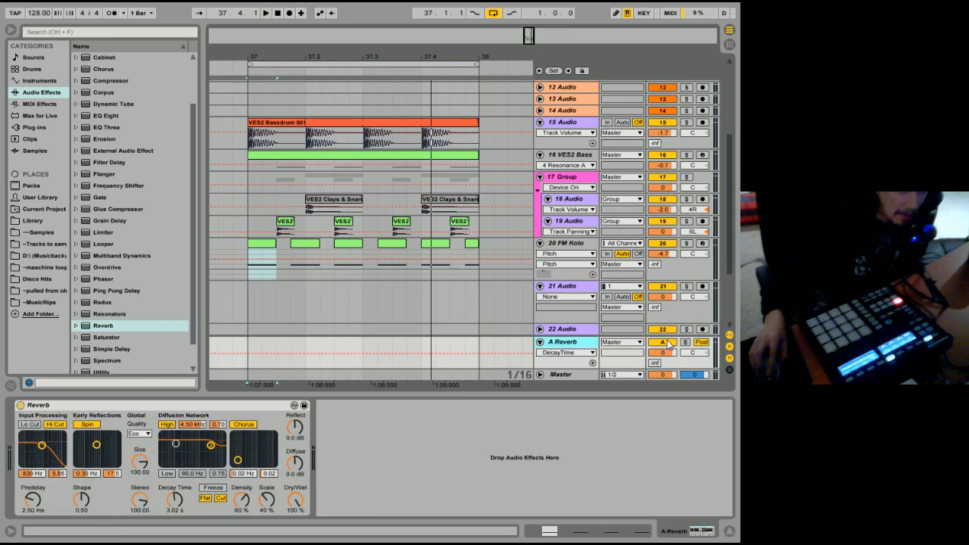
pyautogui.moveTo(656, 263); pyautogui.dragTo(656, 250)
pyautogui.press('space')
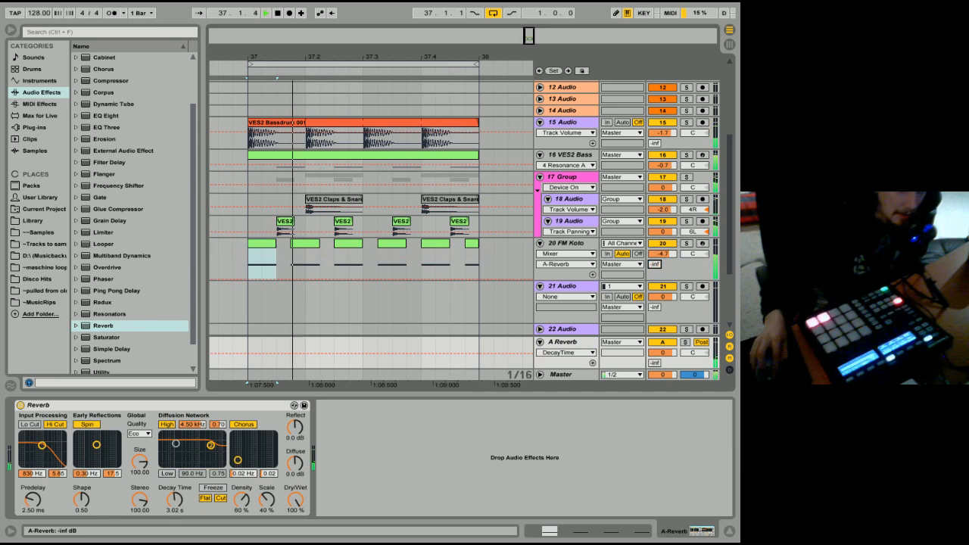
pyautogui.moveTo(656, 265); pyautogui.dragTo(656, 281)
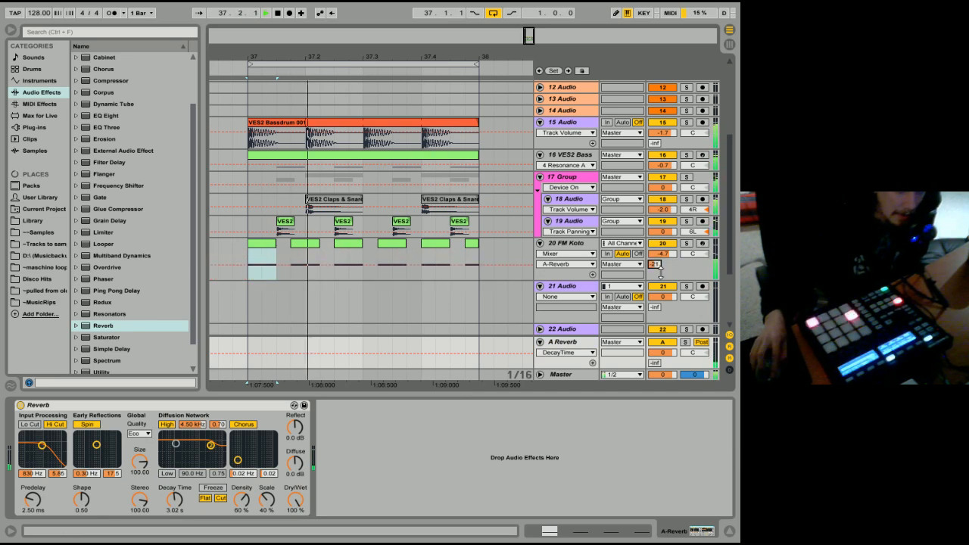
pyautogui.press('space')
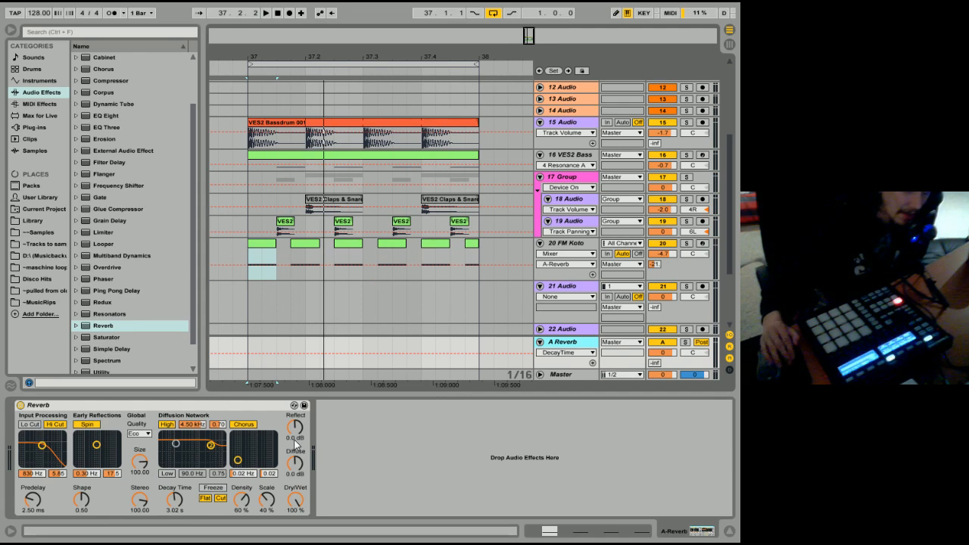
pyautogui.click(298, 512)
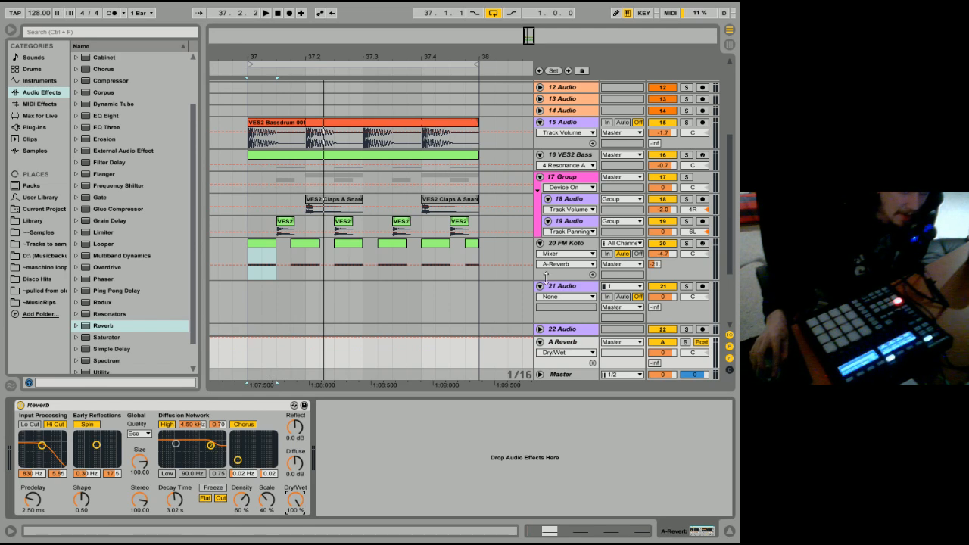
# - Consolidate the FM Koto clips across bar 37 into a single one-bar clip
pyautogui.moveTo(345, 50)
pyautogui.mouseDown()
pyautogui.moveTo(344, 70)
pyautogui.moveTo(348, 38)
pyautogui.moveTo(332, 38)
pyautogui.mouseUp()
pyautogui.moveTo(255, 261); pyautogui.dragTo(406, 275)
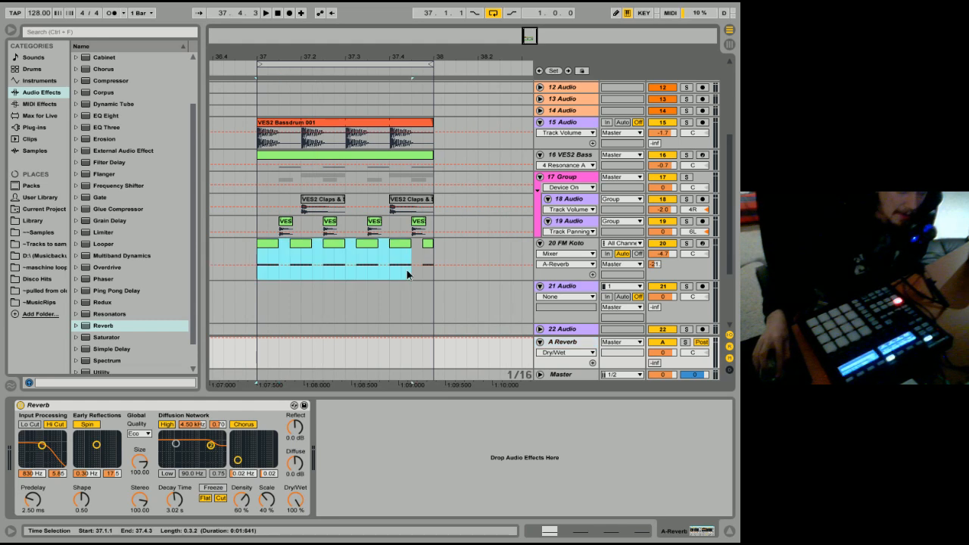
pyautogui.rightClick(396, 243)
pyautogui.click(422, 307)
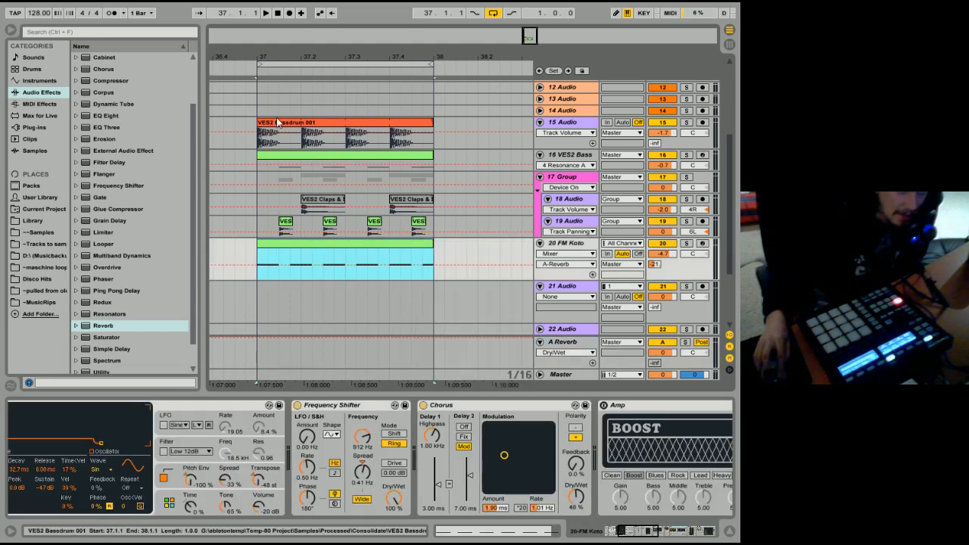
# - Select the VES2 Bassdrum 001 clip on track 15 Audio
pyautogui.click(277, 122)
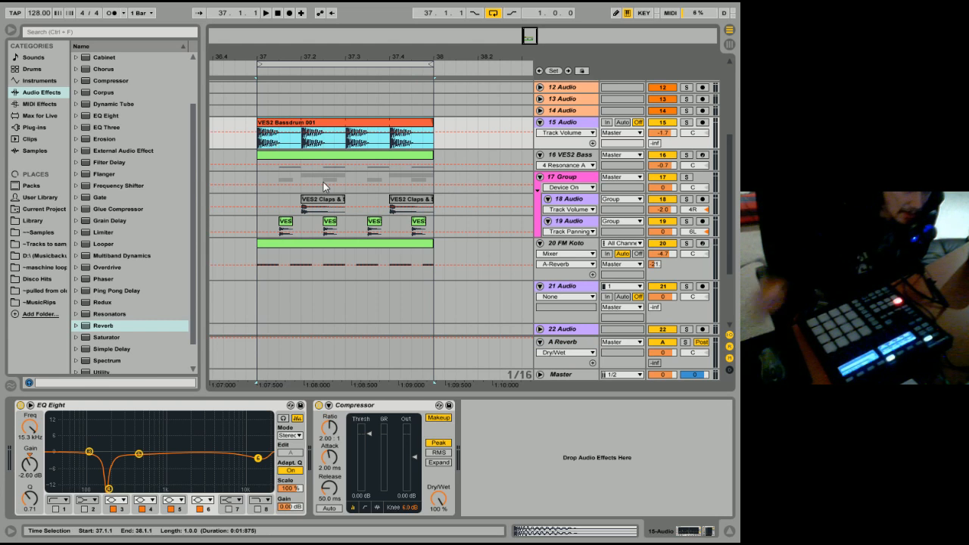